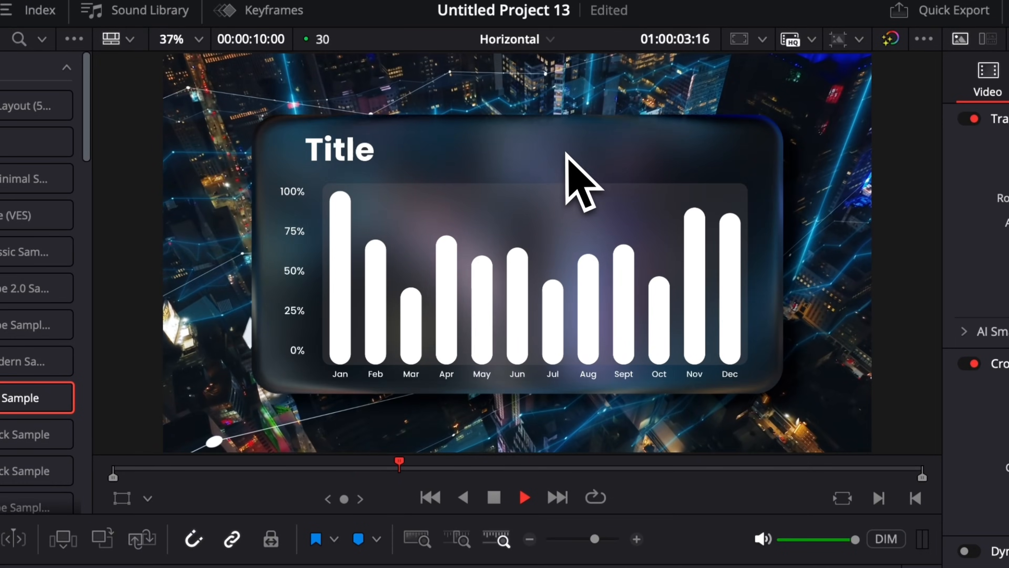
Set the Data Pro Pack Sample title's point count to 6 and its point spacing to 0.106
{"action": "left_click", "coordinate": [405, 334]}
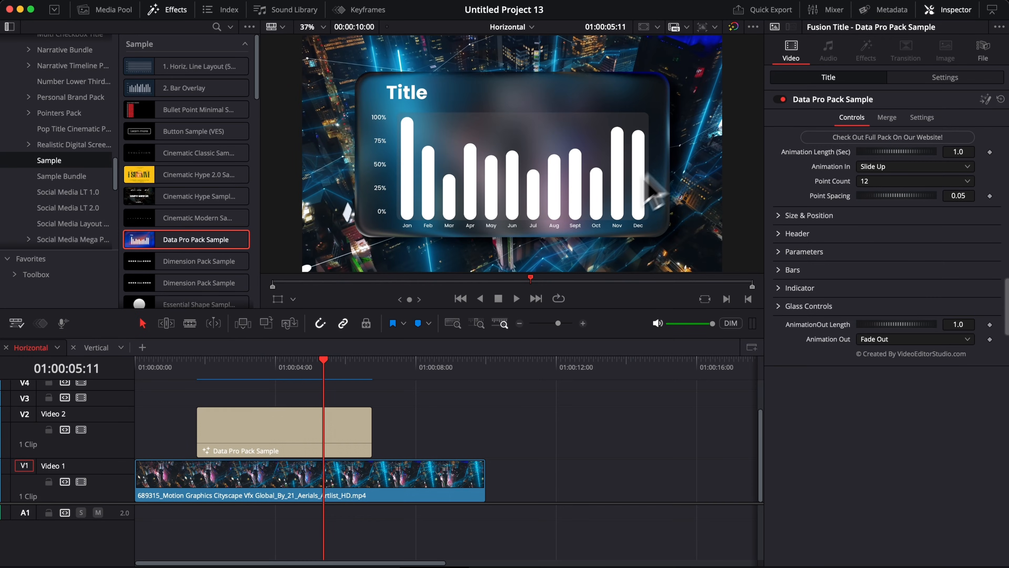
{"action": "left_click", "coordinate": [281, 372]}
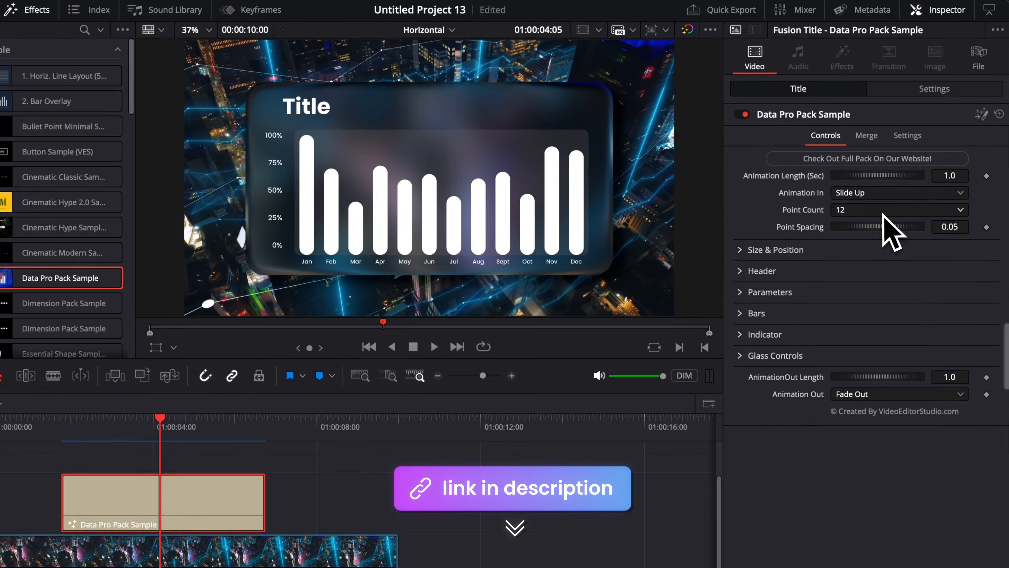
{"action": "left_click", "coordinate": [914, 181]}
{"action": "left_click", "coordinate": [852, 346]}
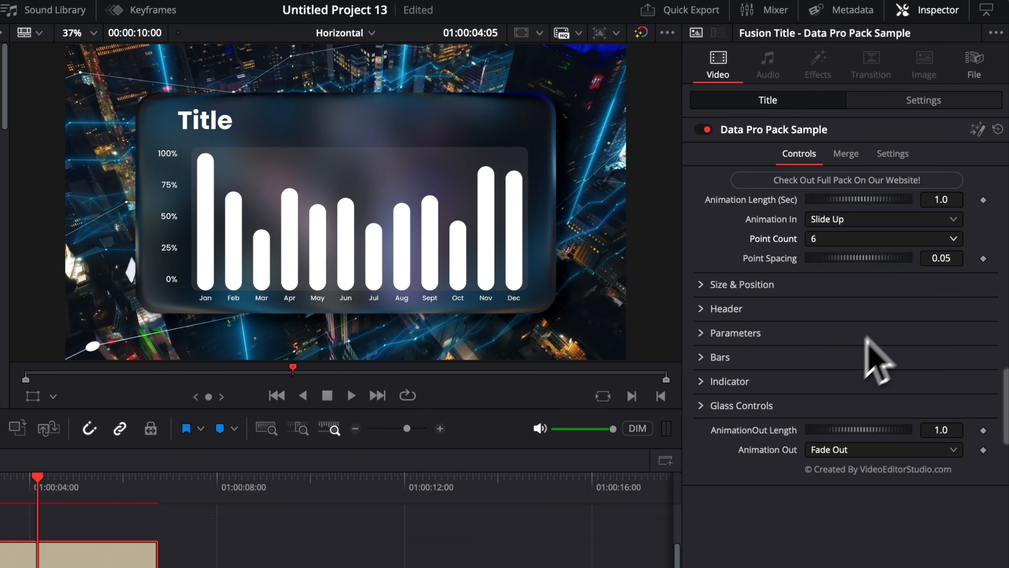
{"action": "left_click_drag", "start_coordinate": [938, 258], "coordinate": [323, 270]}
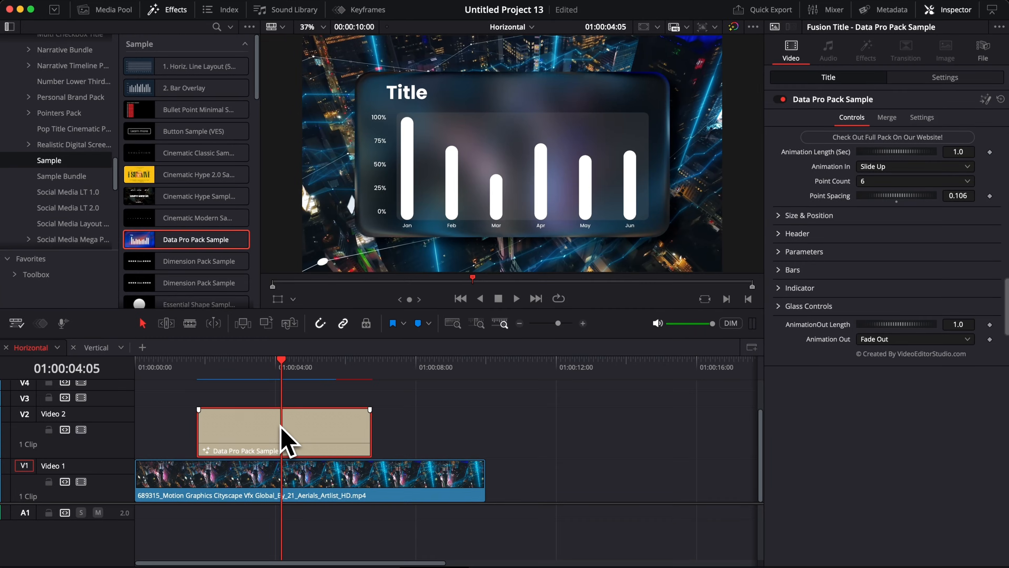
Delete the Data Pro Pack Sample clip from Video 2 and scrub through the remaining cityscape clip
{"action": "key", "text": "Delete"}
{"action": "left_click_drag", "start_coordinate": [173, 361], "coordinate": [424, 384]}
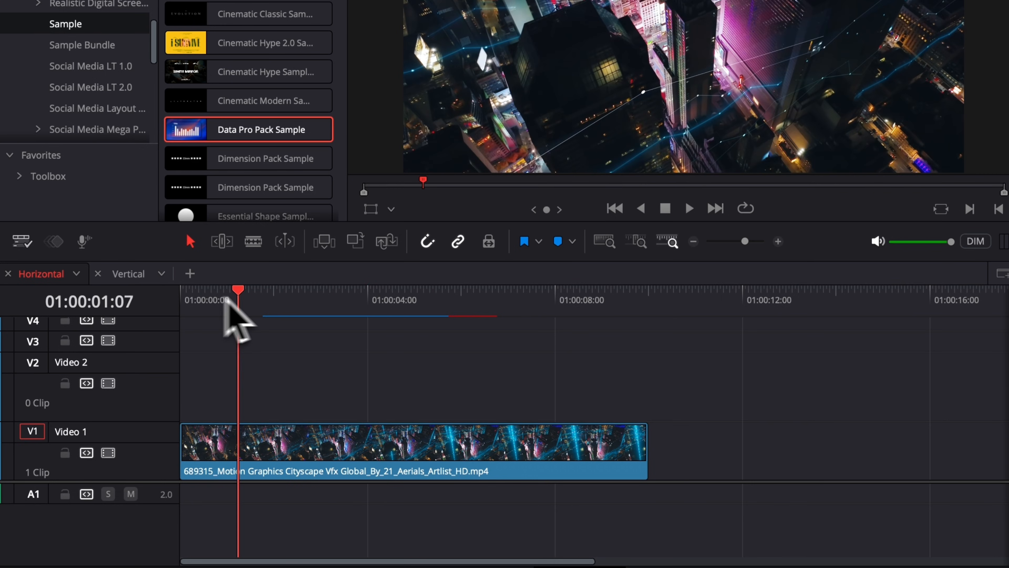
{"action": "left_click_drag", "start_coordinate": [568, 322], "coordinate": [453, 361]}
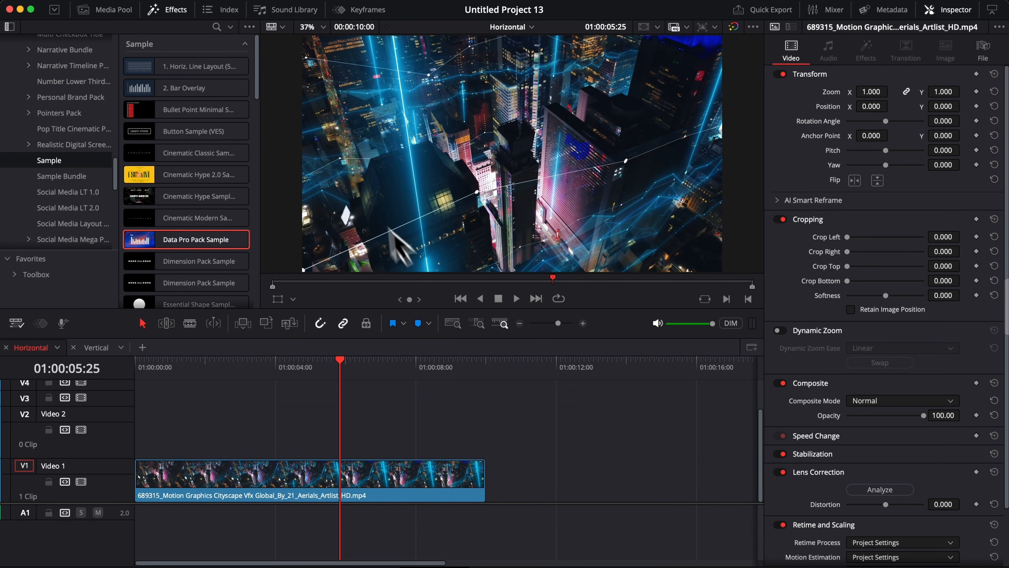
Place a Fusion Composition on Video 2 above the cityscape clip and open it on the Fusion page
{"action": "left_click", "coordinate": [55, 274]}
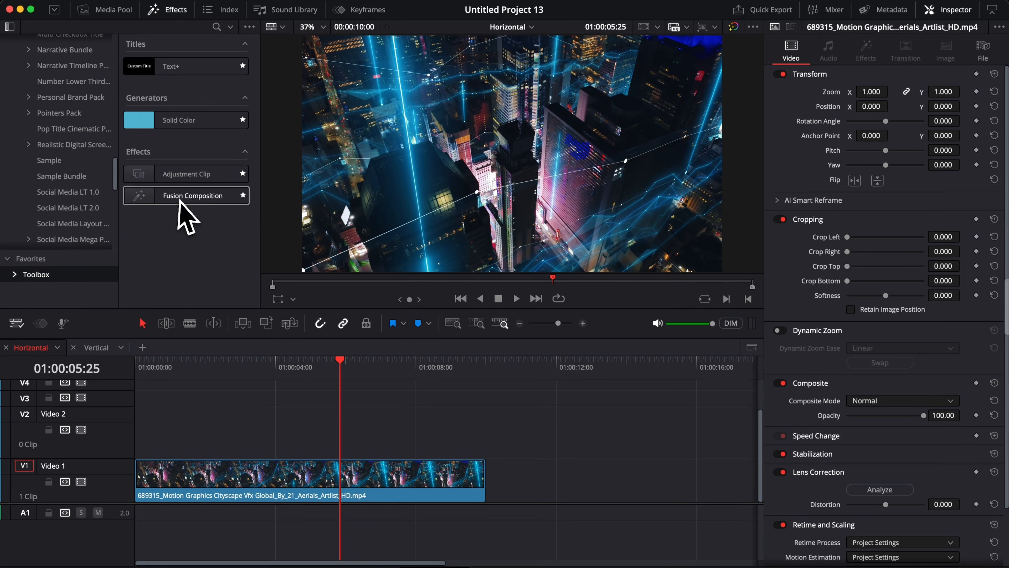
{"action": "left_click_drag", "start_coordinate": [181, 196], "coordinate": [213, 442]}
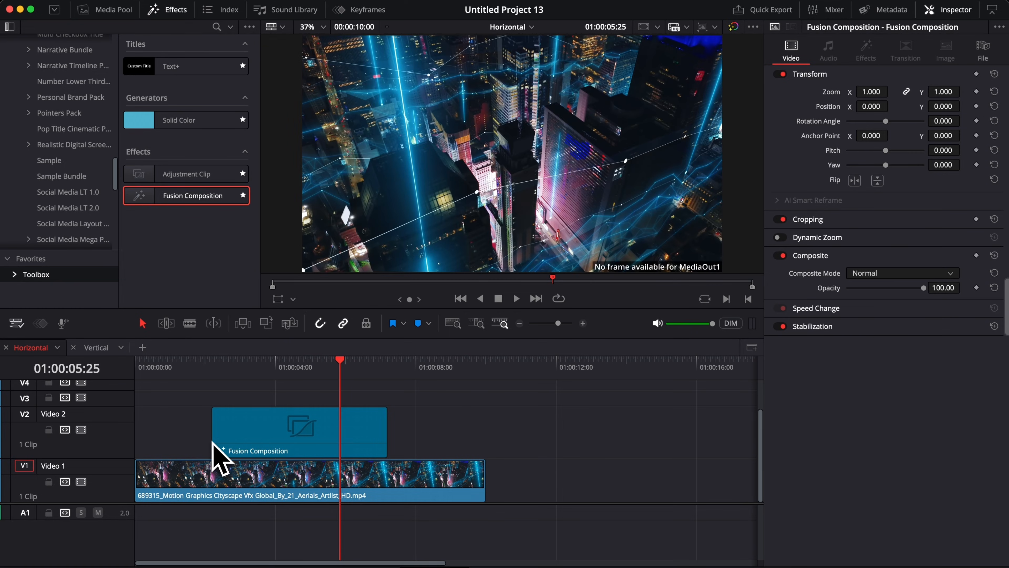
{"action": "left_click", "coordinate": [304, 435]}
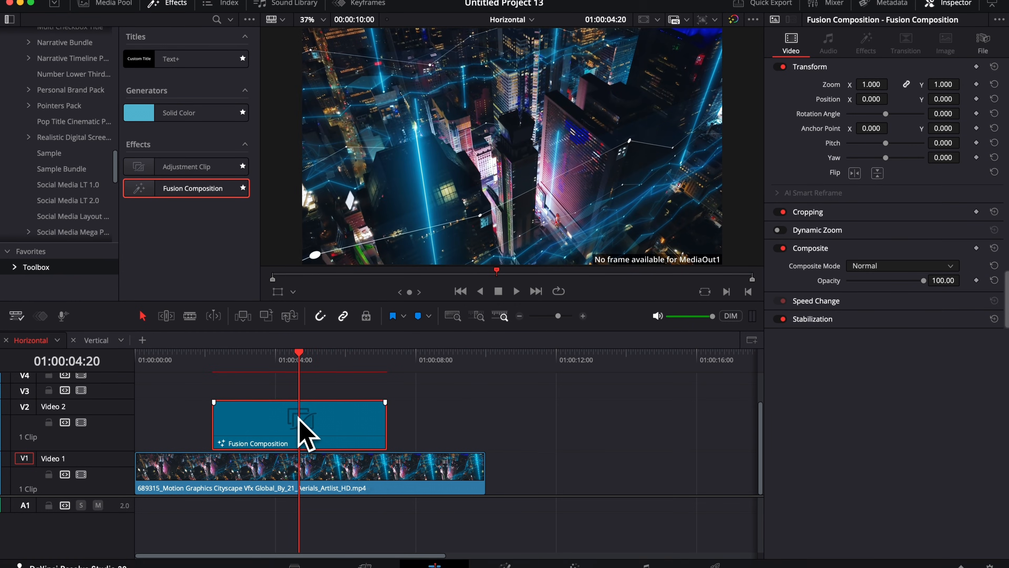
{"action": "left_click", "coordinate": [506, 559]}
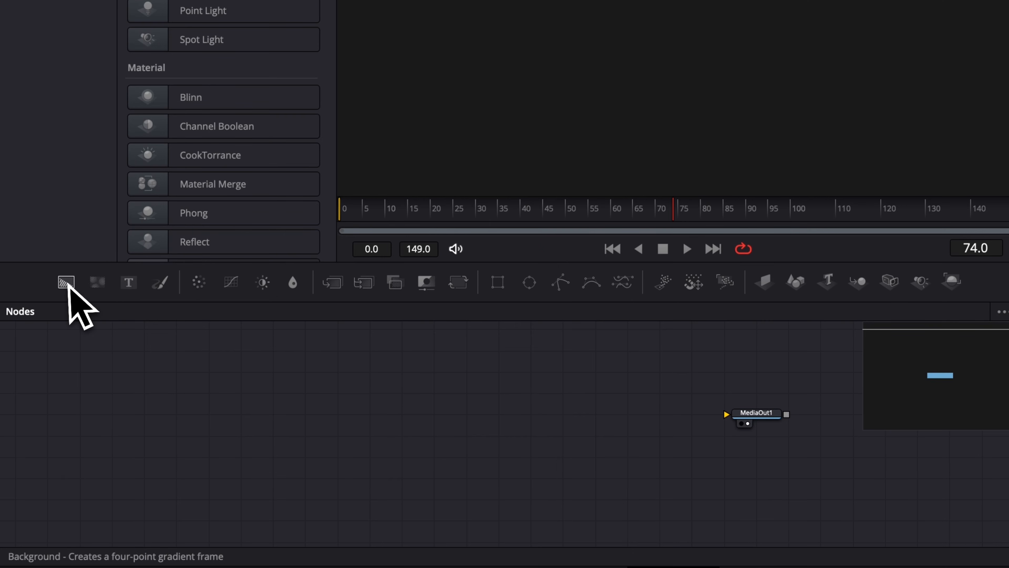
Add a Background node feeding MediaOut1 and make it transparent with an alpha of 0.0
{"action": "left_click_drag", "start_coordinate": [67, 282], "coordinate": [732, 416]}
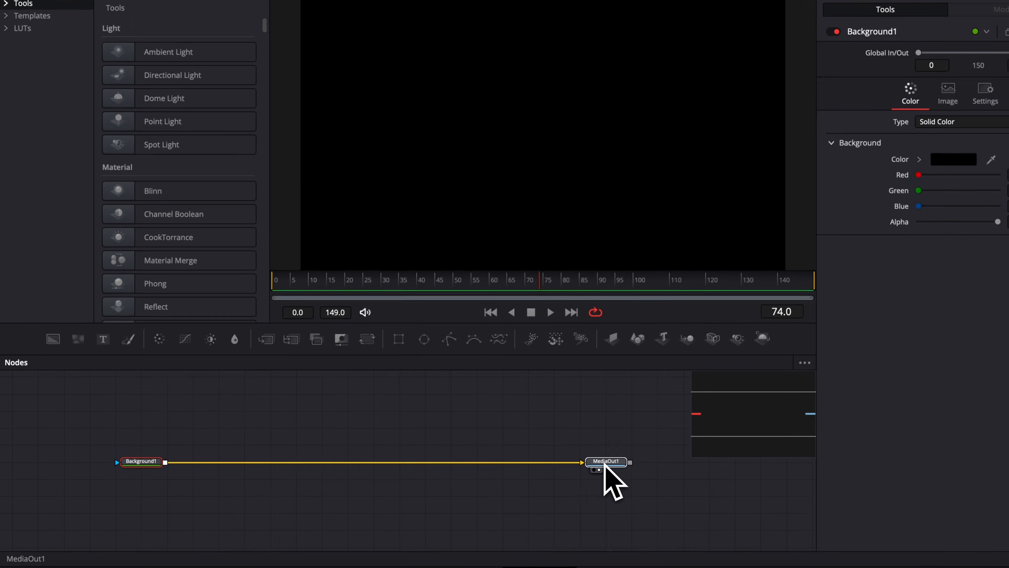
{"action": "left_click", "coordinate": [747, 415]}
{"action": "left_click", "coordinate": [133, 468]}
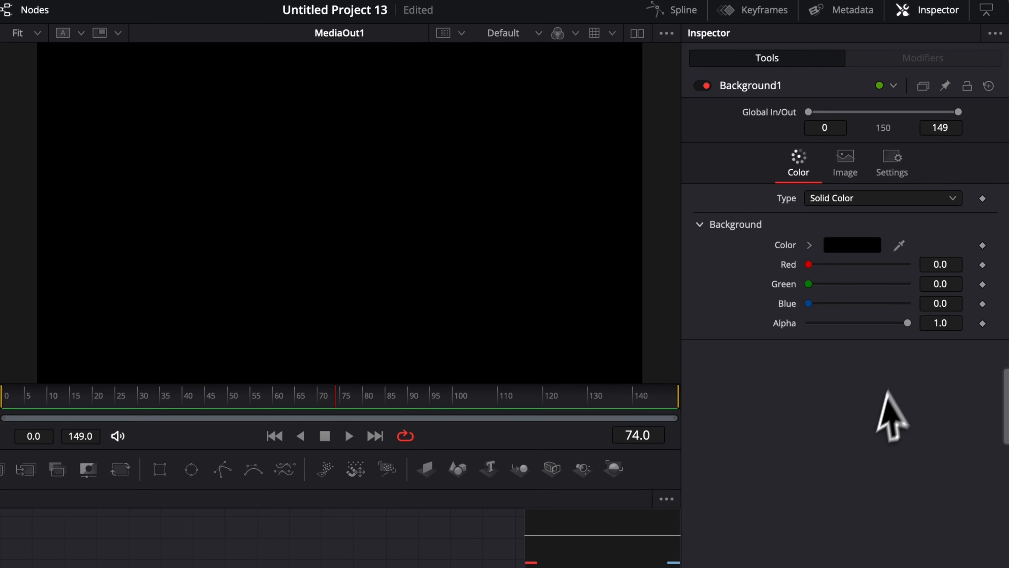
{"action": "left_click_drag", "start_coordinate": [907, 323], "coordinate": [733, 329]}
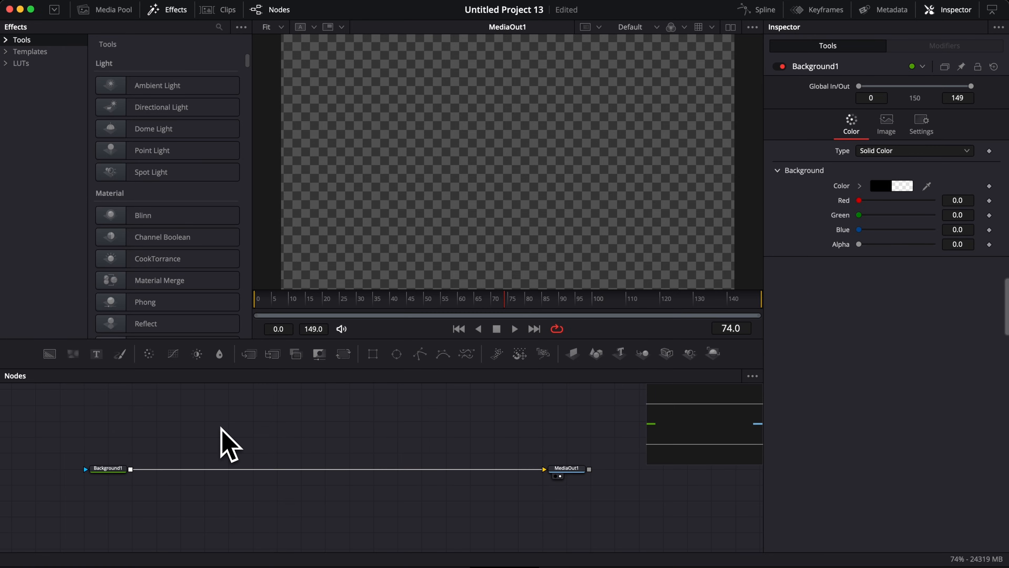
Add a Media In node above Background1 and merge its output over the background
{"action": "key", "text": "shift+space"}
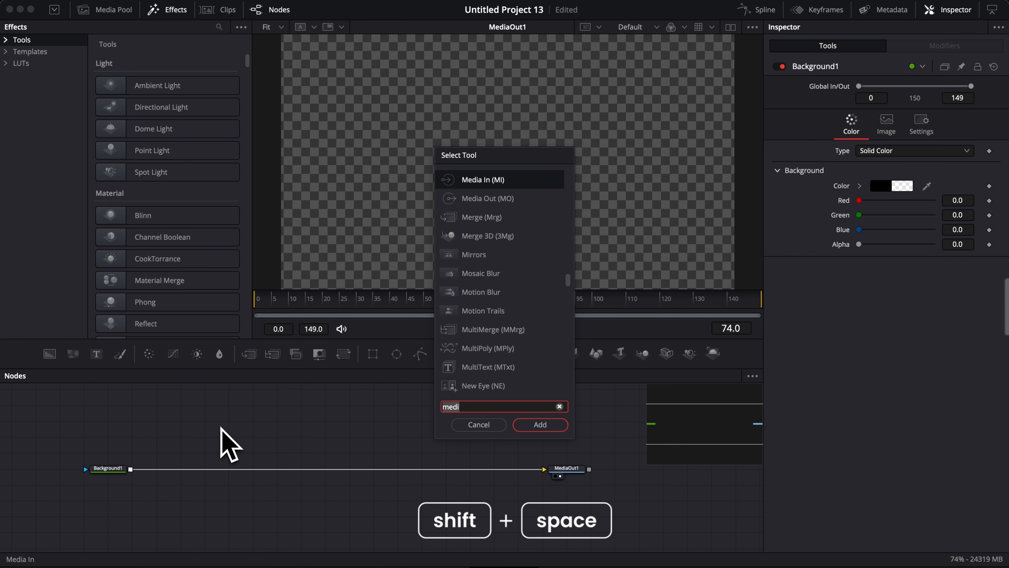
{"action": "type", "text": "medi"}
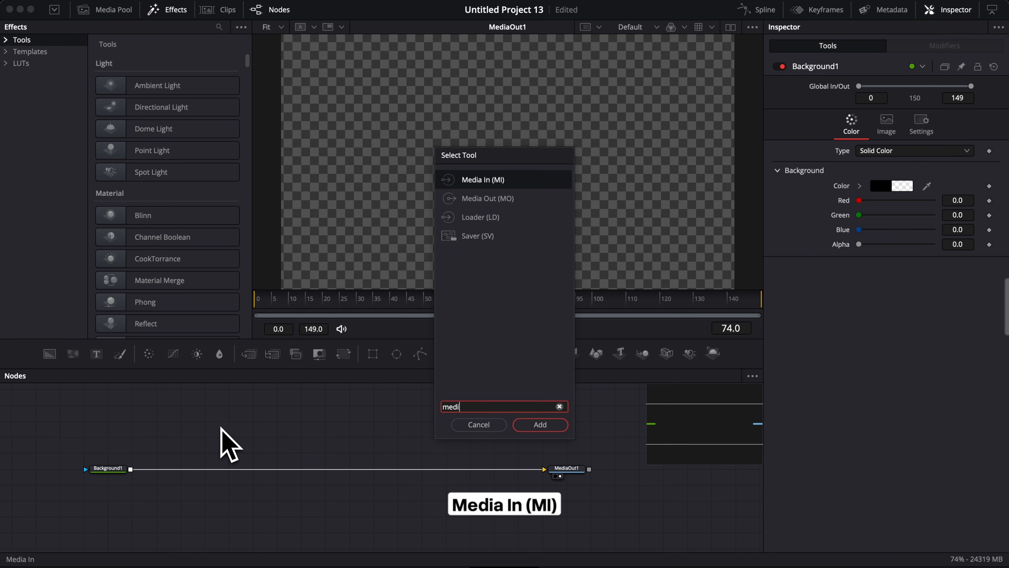
{"action": "key", "text": "Return"}
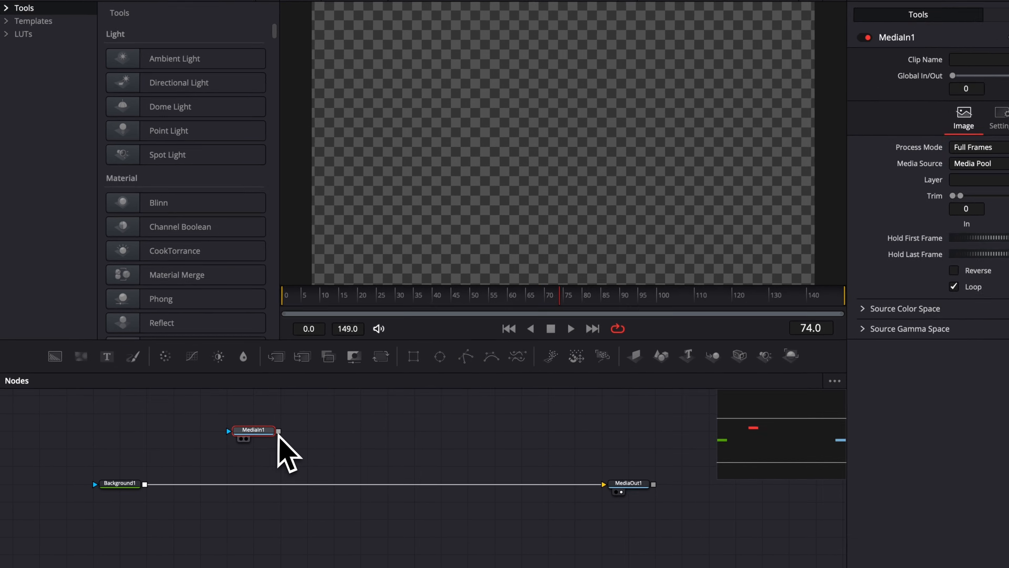
{"action": "left_click_drag", "start_coordinate": [278, 433], "coordinate": [174, 518]}
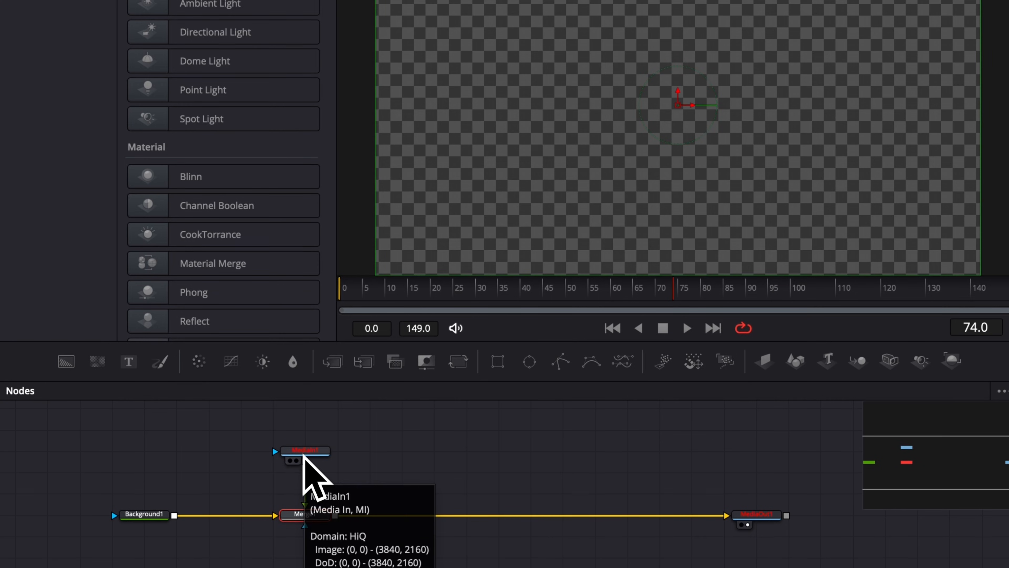
Set the media source of MediaIn1 to Background
{"action": "left_click", "coordinate": [305, 453]}
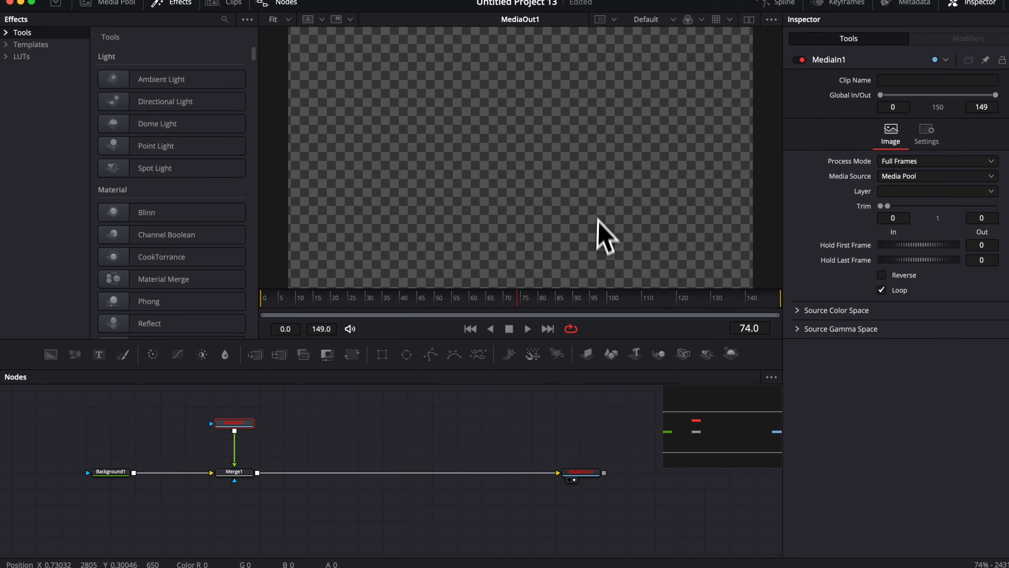
{"action": "left_click", "coordinate": [117, 10]}
{"action": "left_click", "coordinate": [164, 11]}
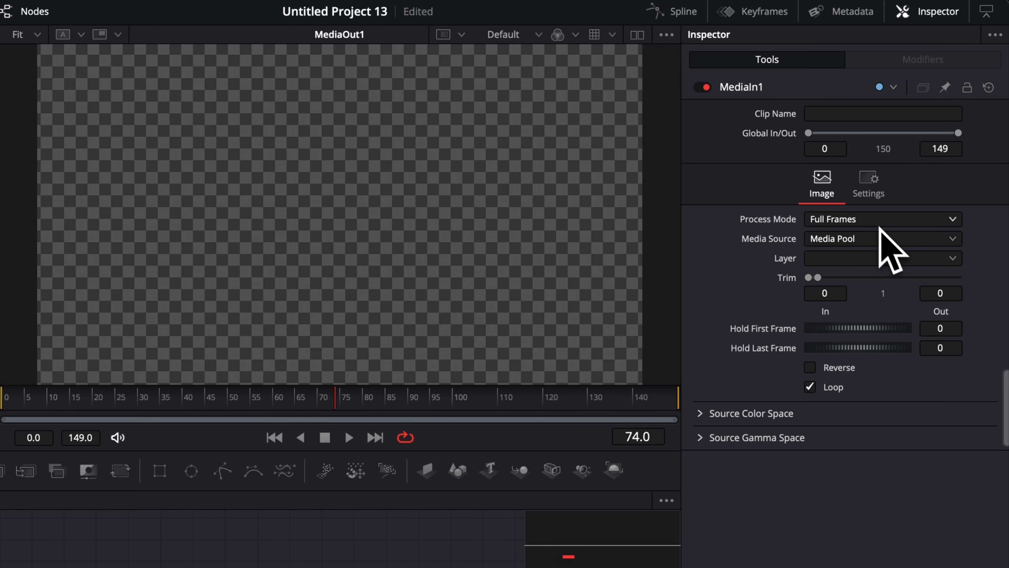
{"action": "left_click", "coordinate": [870, 239]}
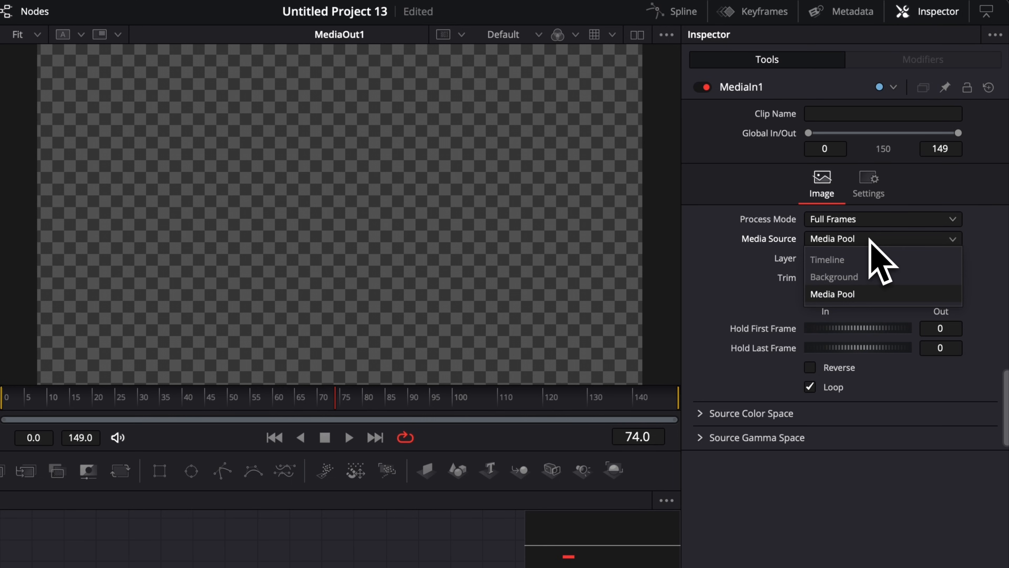
{"action": "left_click", "coordinate": [860, 276]}
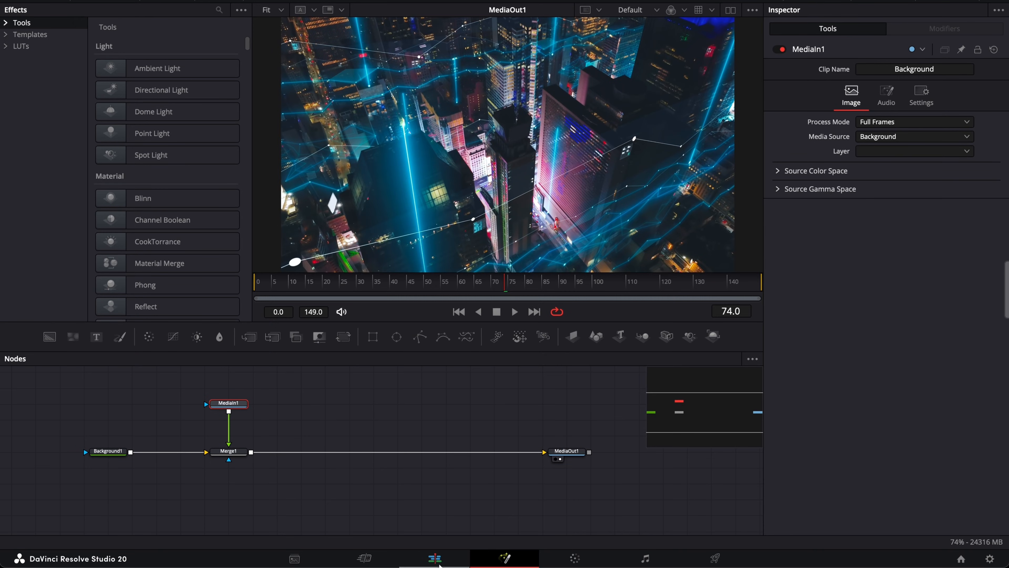
On the Edit page, add the tabletop signing clip to Video 1, move the Fusion Composition over it and reopen the composition in Fusion
{"action": "left_click", "coordinate": [439, 564]}
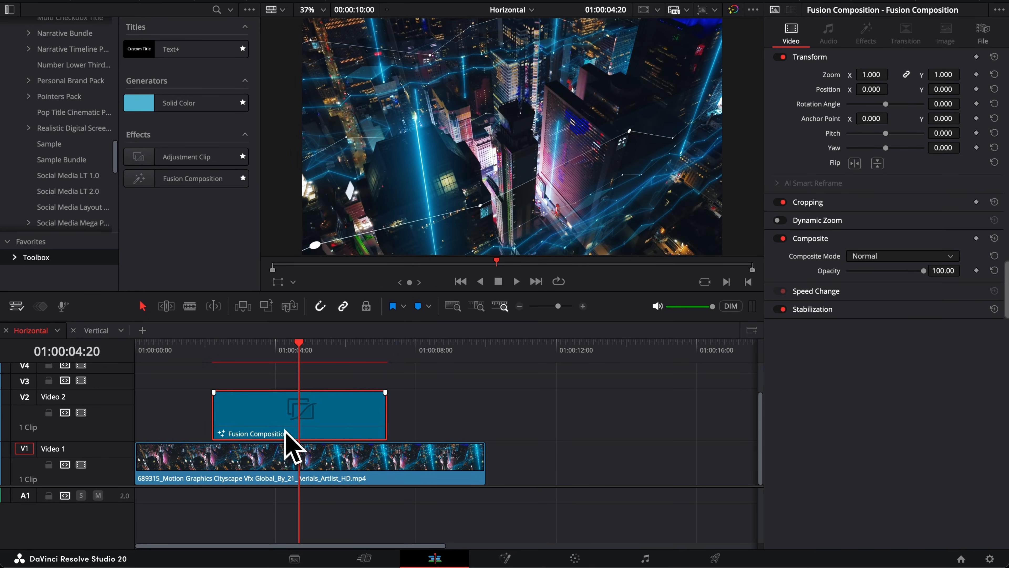
{"action": "left_click", "coordinate": [504, 558]}
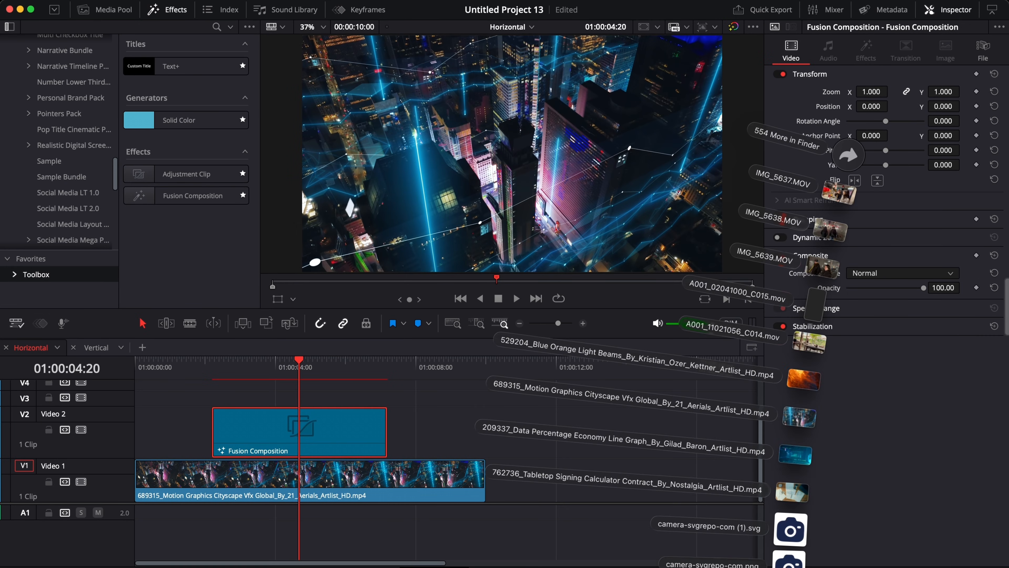
{"action": "left_click_drag", "start_coordinate": [793, 493], "coordinate": [544, 487]}
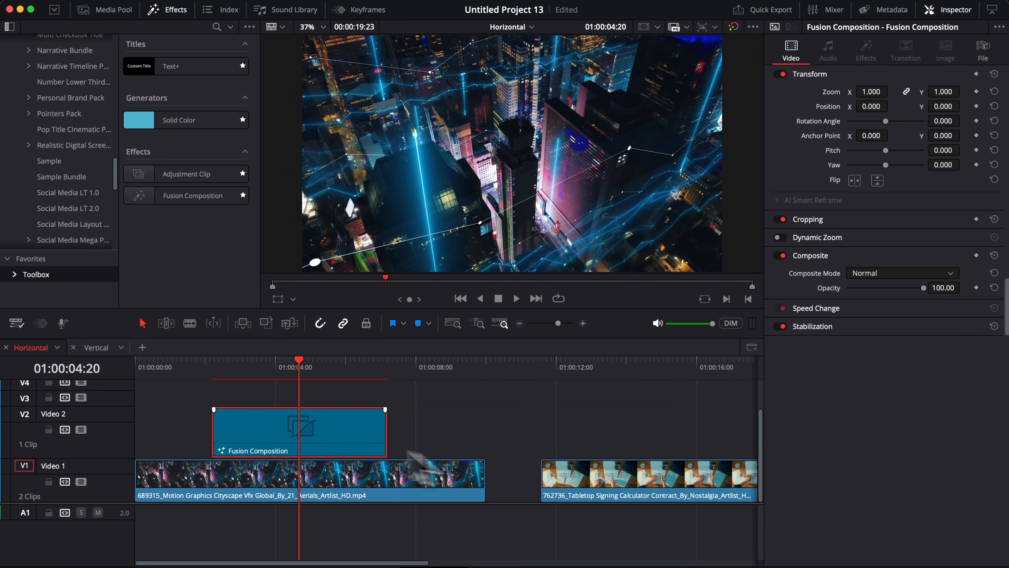
{"action": "left_click_drag", "start_coordinate": [310, 434], "coordinate": [573, 441]}
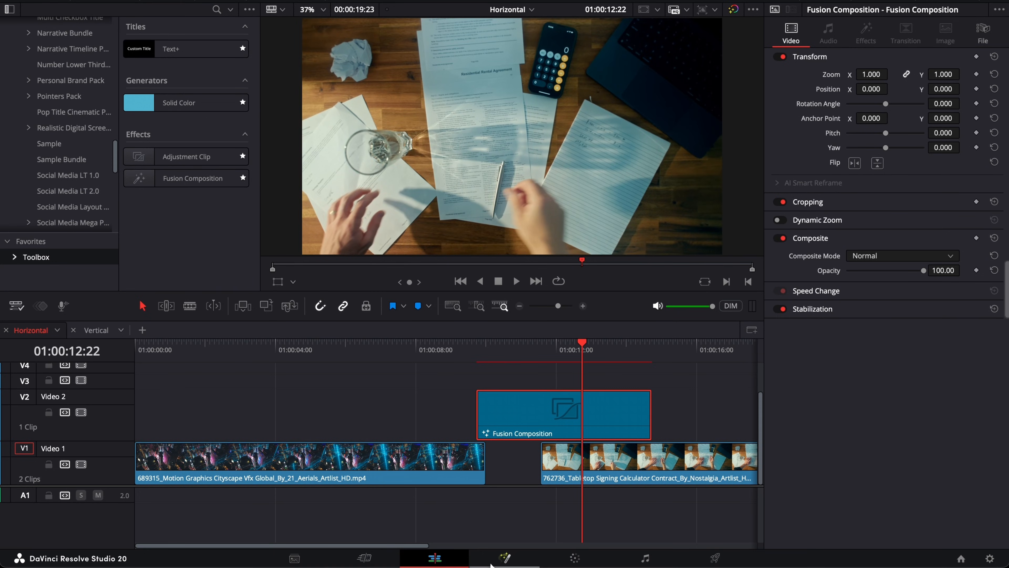
{"action": "left_click", "coordinate": [495, 562]}
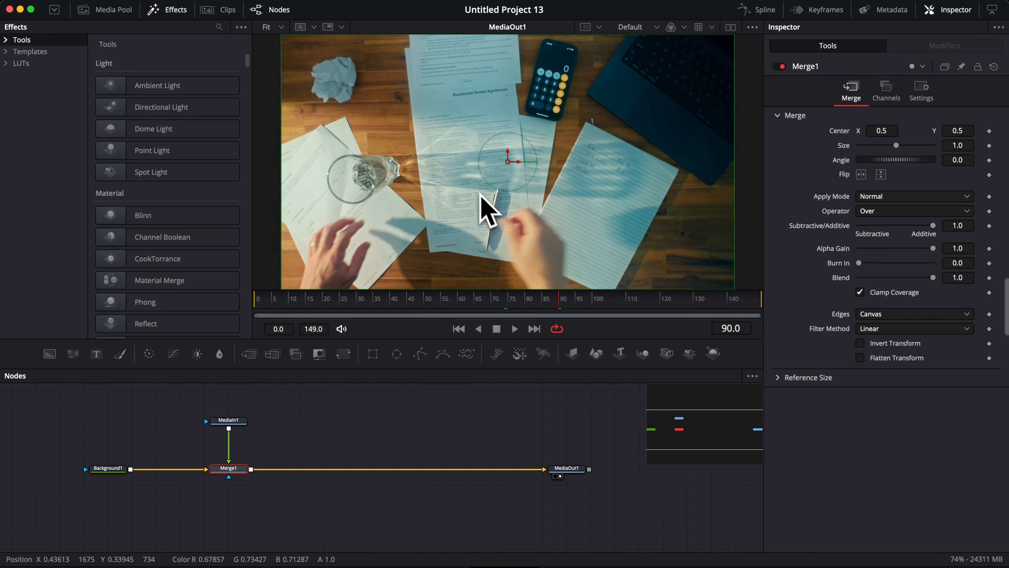
Move the Fusion Composition back over the cityscape clip and delete the tabletop signing clip from Video 1
{"action": "left_click", "coordinate": [437, 556]}
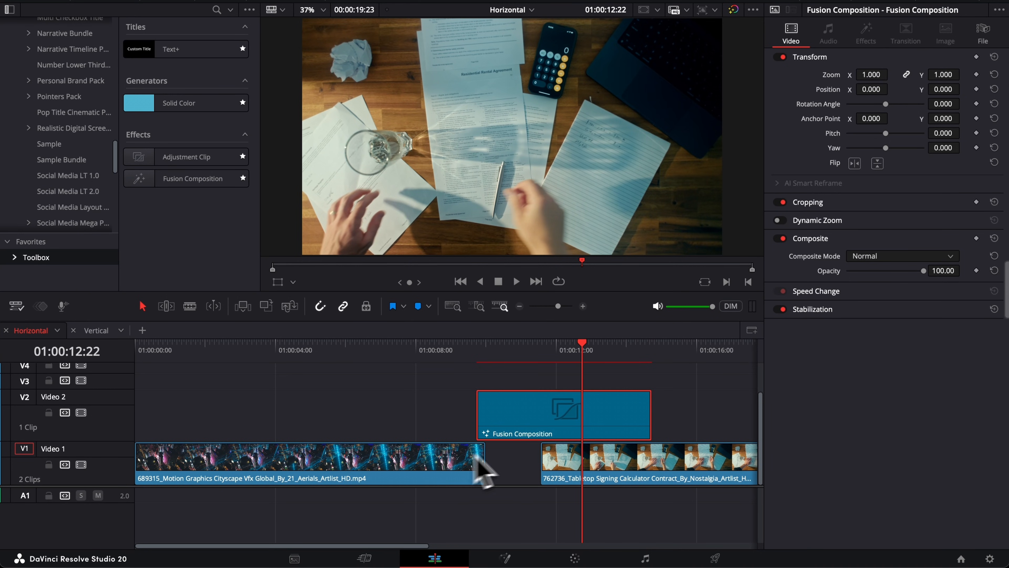
{"action": "left_click_drag", "start_coordinate": [542, 417], "coordinate": [248, 416]}
{"action": "left_click", "coordinate": [253, 356]}
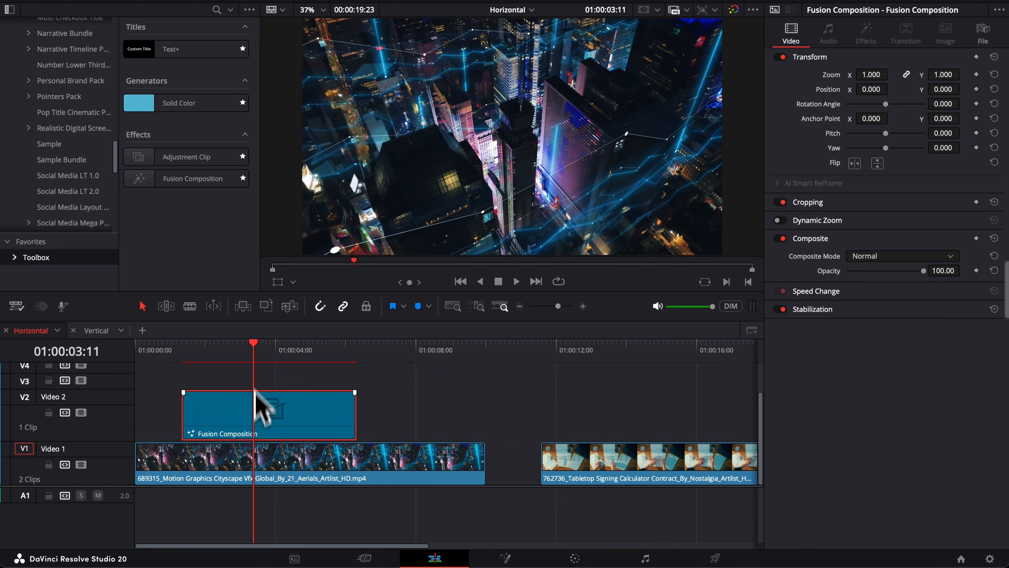
{"action": "left_click", "coordinate": [616, 473]}
{"action": "key", "text": "Delete"}
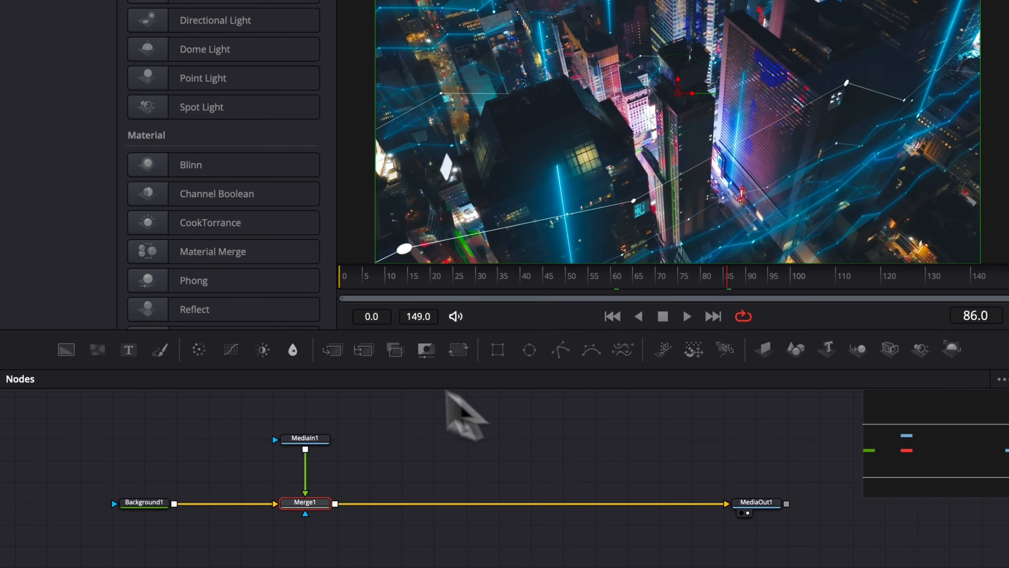
Add a second Background node with a Rectangle mask and merge it in after Merge1
{"action": "left_click_drag", "start_coordinate": [66, 350], "coordinate": [469, 455]}
{"action": "left_click", "coordinate": [499, 353]}
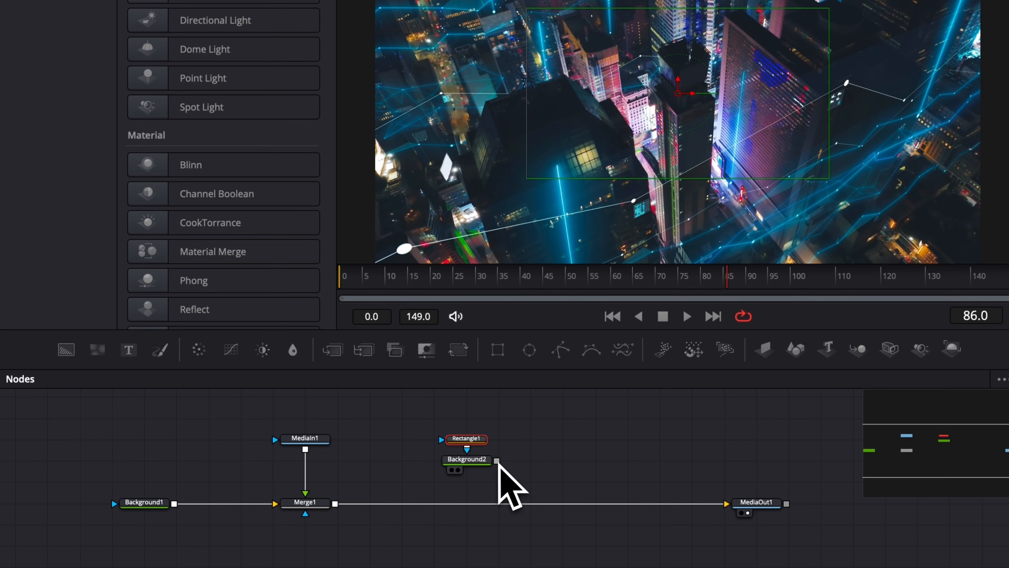
{"action": "left_click_drag", "start_coordinate": [497, 461], "coordinate": [338, 510]}
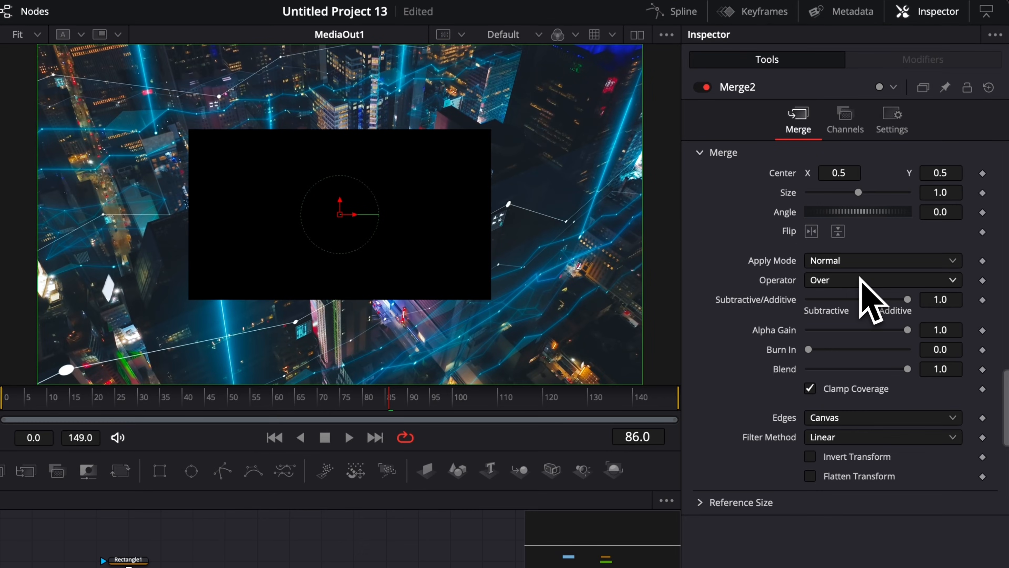
Set the operator of Merge2 to Mask so the footage is limited to the rectangle
{"action": "left_click", "coordinate": [860, 279]}
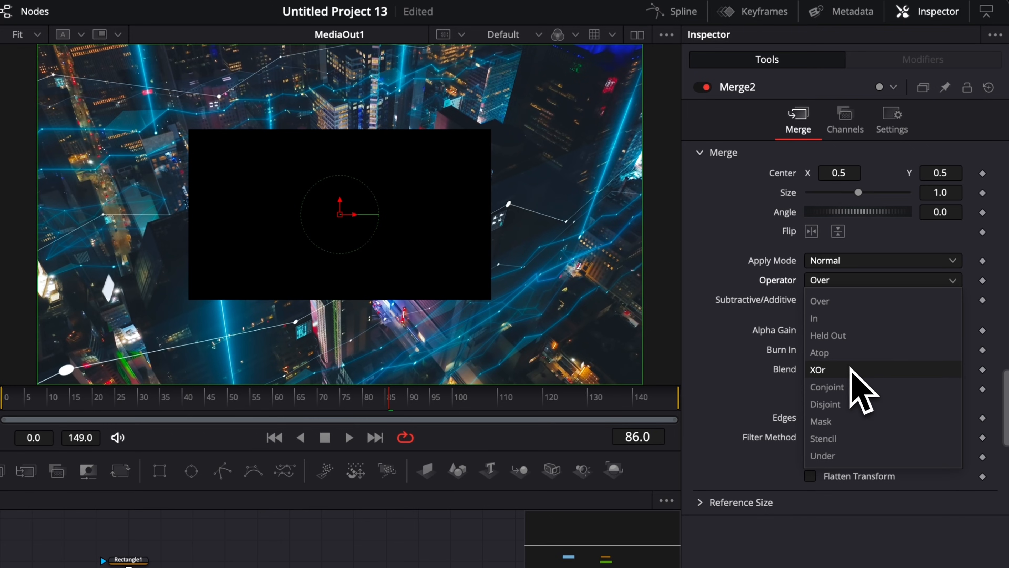
{"action": "left_click", "coordinate": [838, 421]}
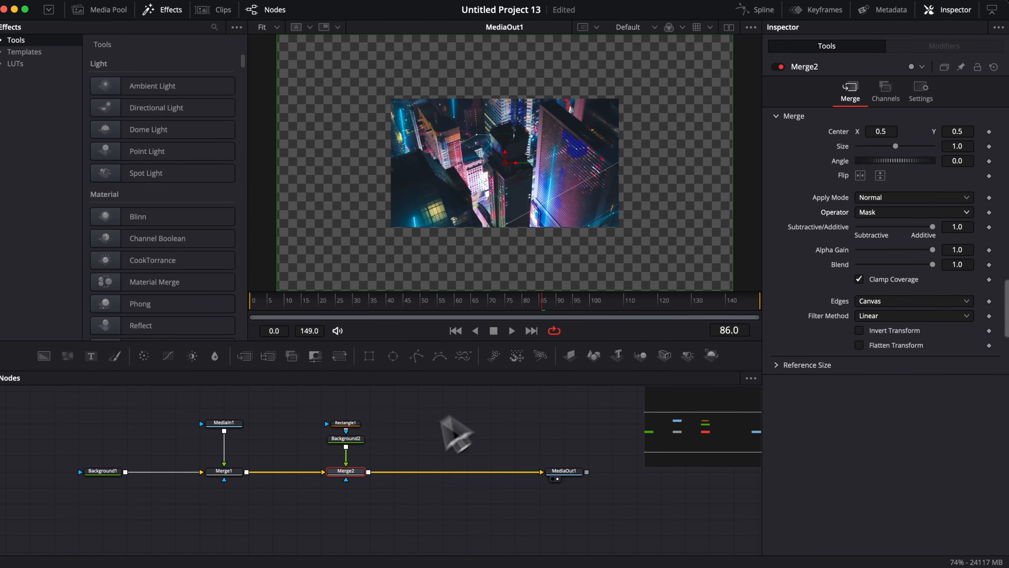
{"action": "left_click_drag", "start_coordinate": [324, 413], "coordinate": [398, 503]}
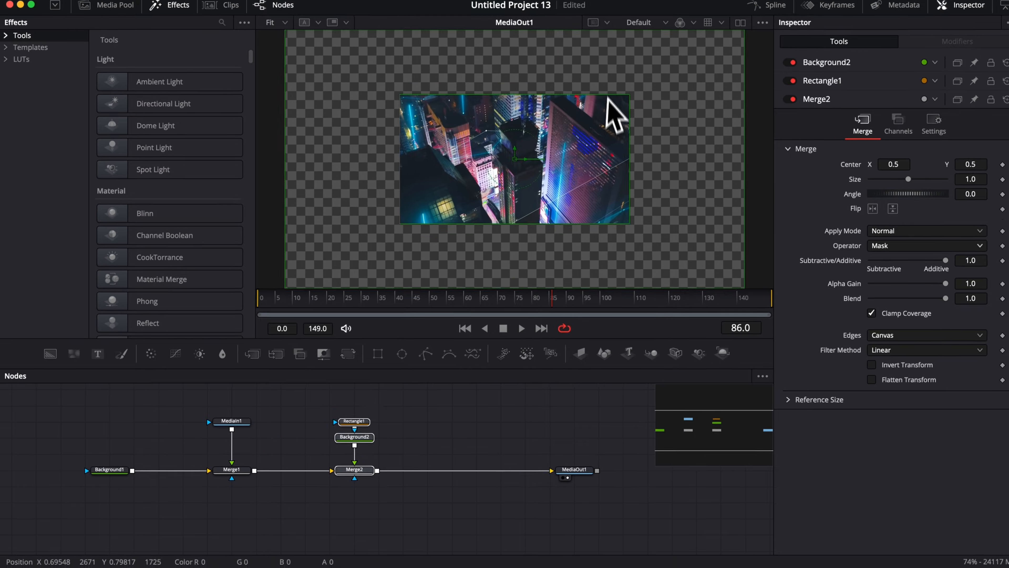
{"action": "left_click", "coordinate": [551, 430]}
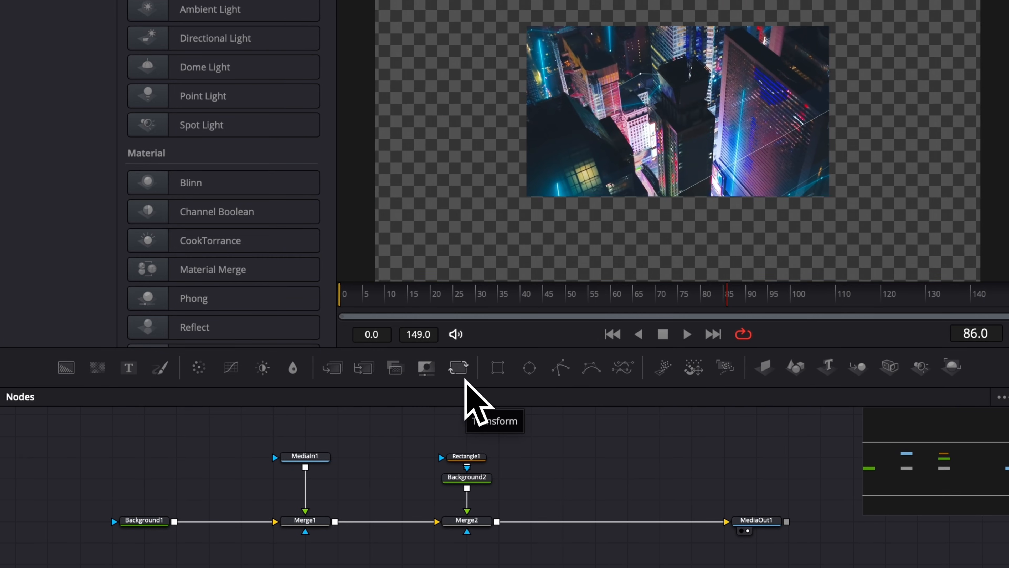
Make room after Merge1, insert a Blur node there and set its Blur Size to 13.4
{"action": "left_click_drag", "start_coordinate": [240, 439], "coordinate": [334, 555]}
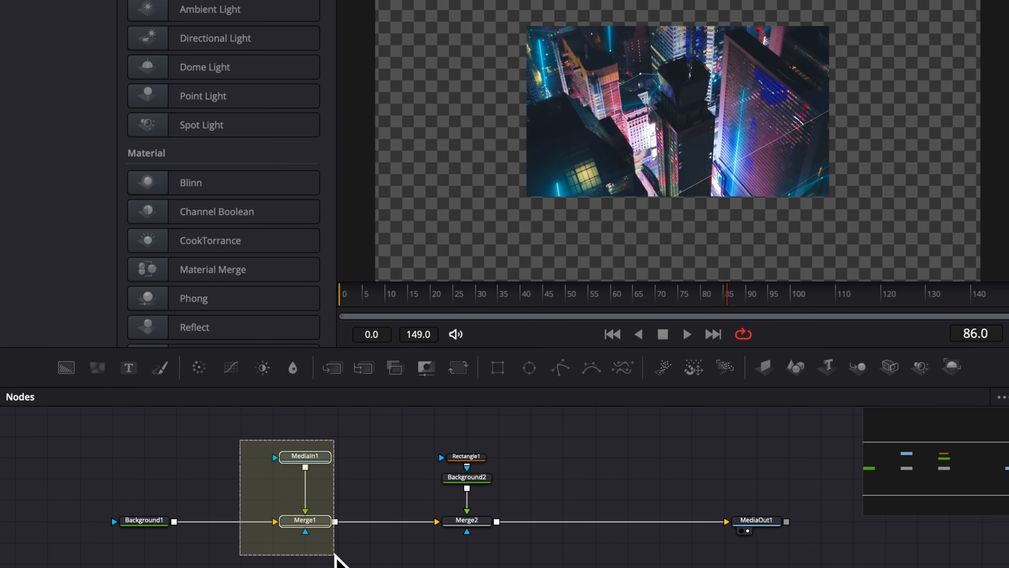
{"action": "left_click_drag", "start_coordinate": [309, 524], "coordinate": [275, 523]}
{"action": "left_click", "coordinate": [336, 495]}
{"action": "left_click", "coordinate": [279, 523]}
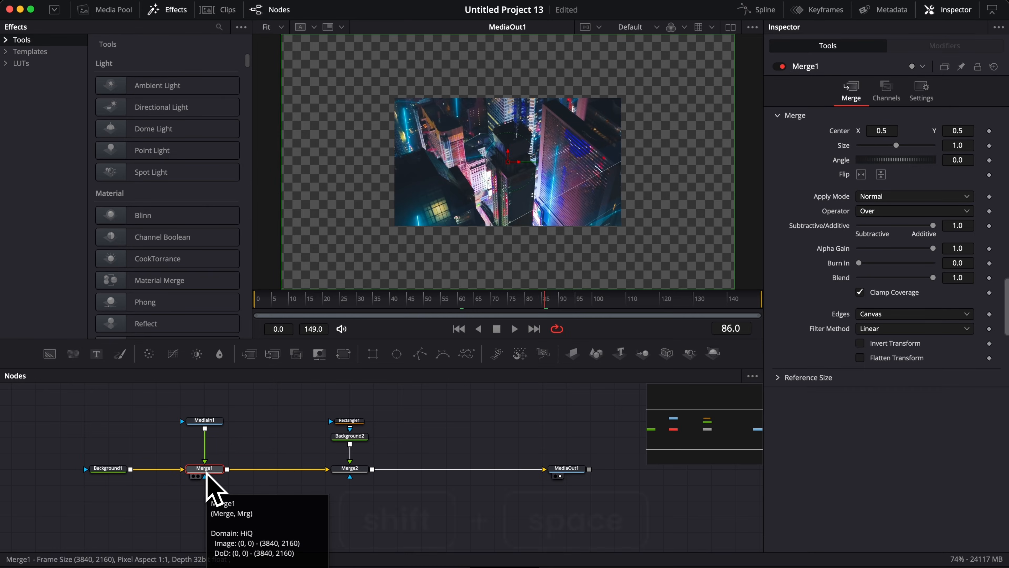
{"action": "key", "text": "shift+space"}
{"action": "type", "text": "blur"}
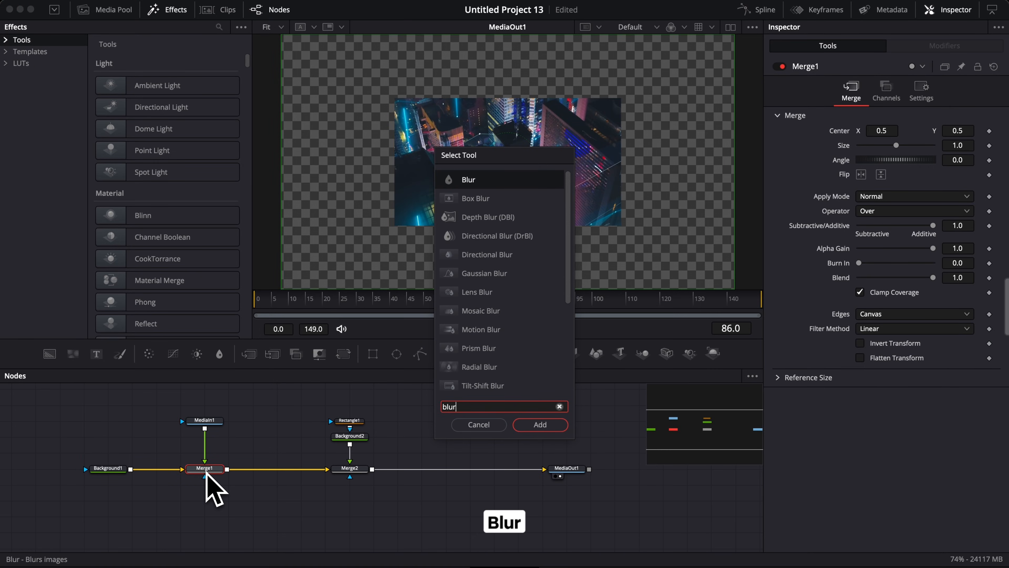
{"action": "key", "text": "Return"}
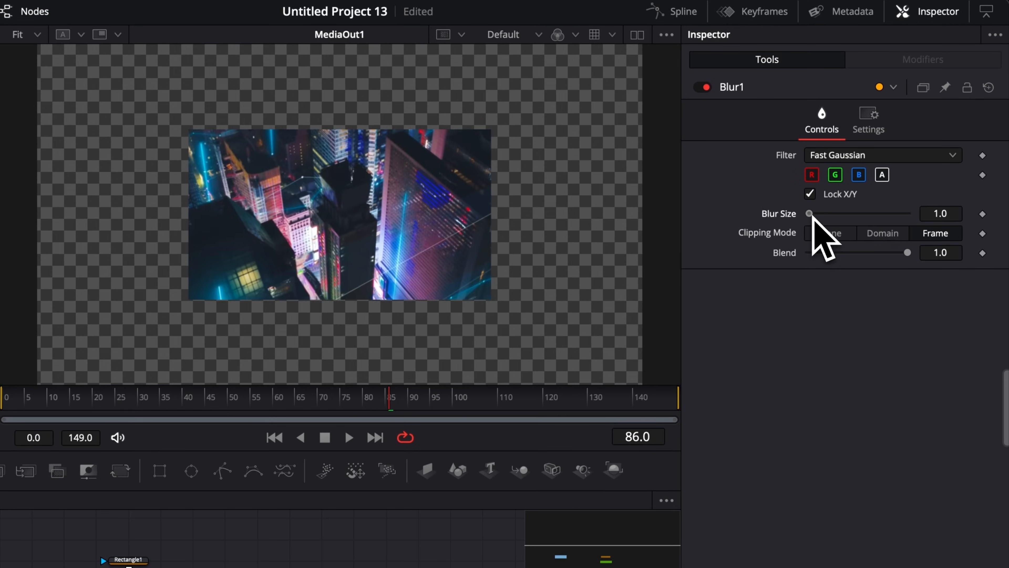
{"action": "left_click_drag", "start_coordinate": [860, 162], "coordinate": [937, 166]}
{"action": "left_click_drag", "start_coordinate": [912, 219], "coordinate": [826, 222]}
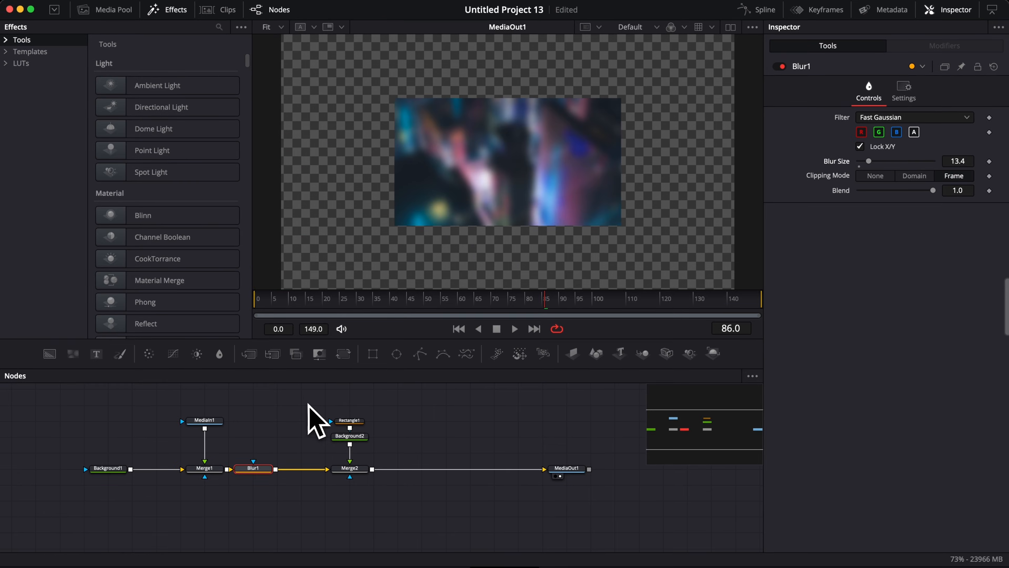
Insert a Displace node between Blur1 and Merge2, and connect the Rectangle1 output to its foreground input
{"action": "left_click_drag", "start_coordinate": [309, 404], "coordinate": [374, 487]}
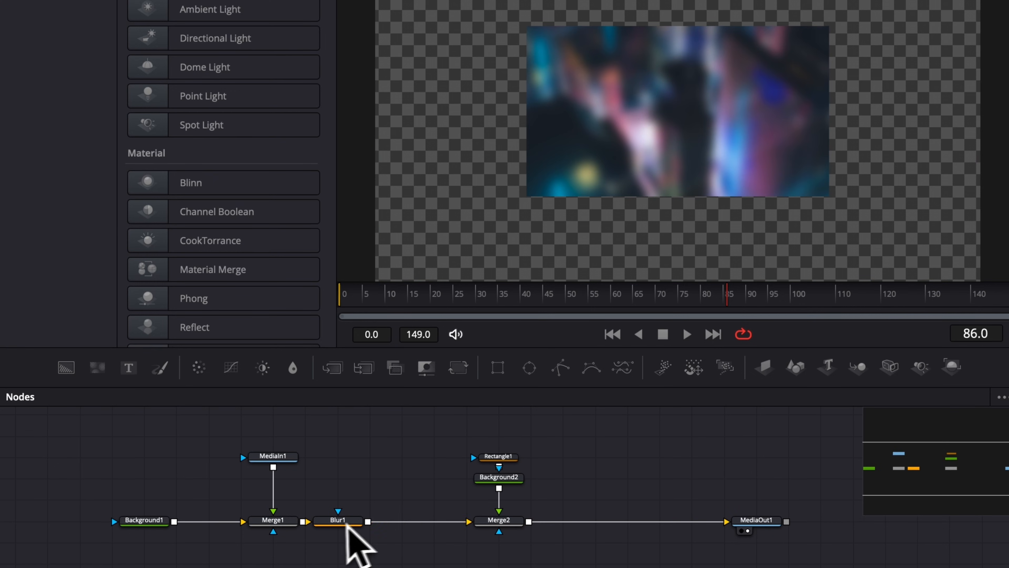
{"action": "left_click", "coordinate": [334, 524]}
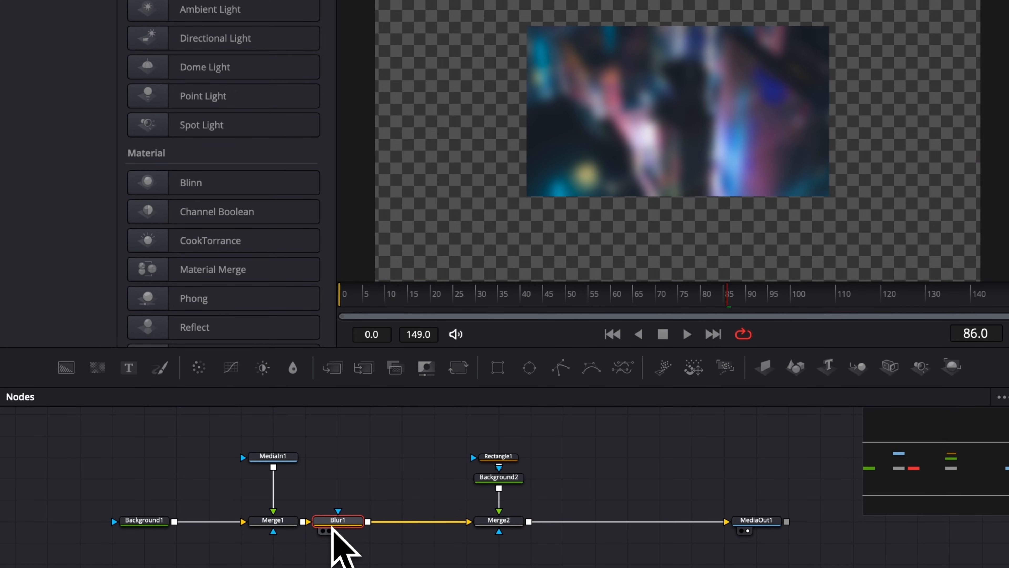
{"action": "key", "text": "shift+space"}
{"action": "type", "text": "displ"}
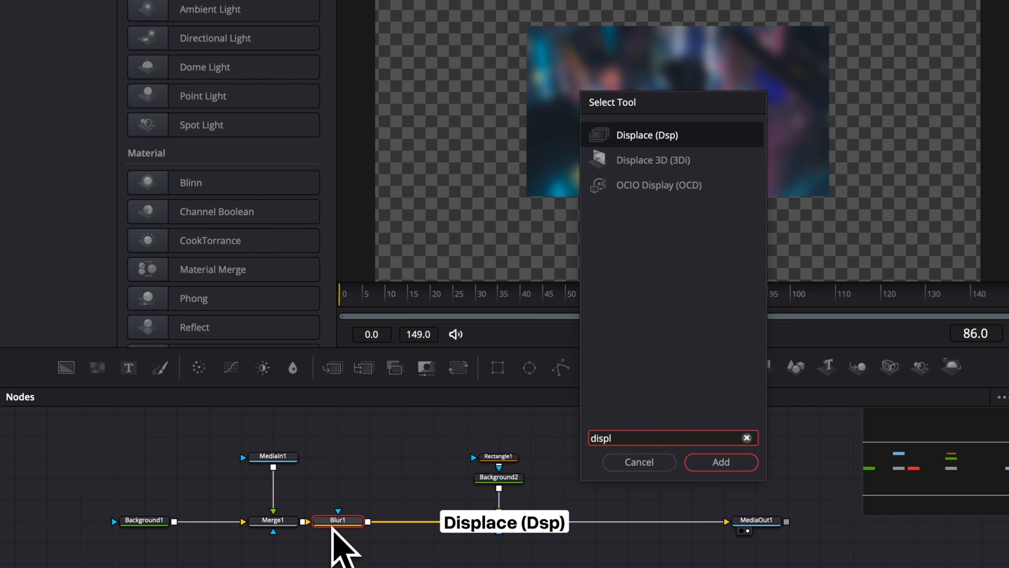
{"action": "key", "text": "Return"}
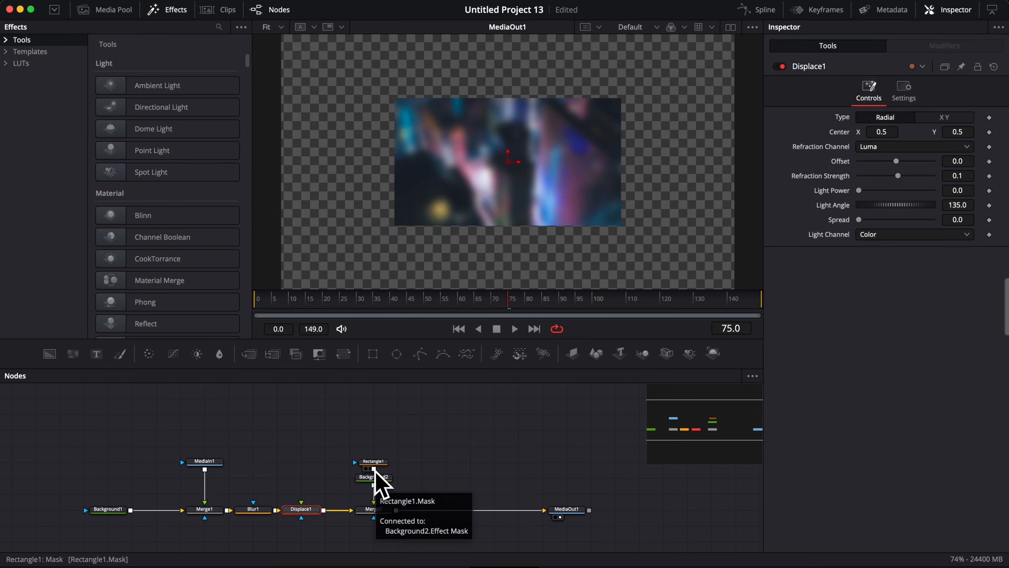
{"action": "left_click_drag", "start_coordinate": [375, 470], "coordinate": [383, 426]}
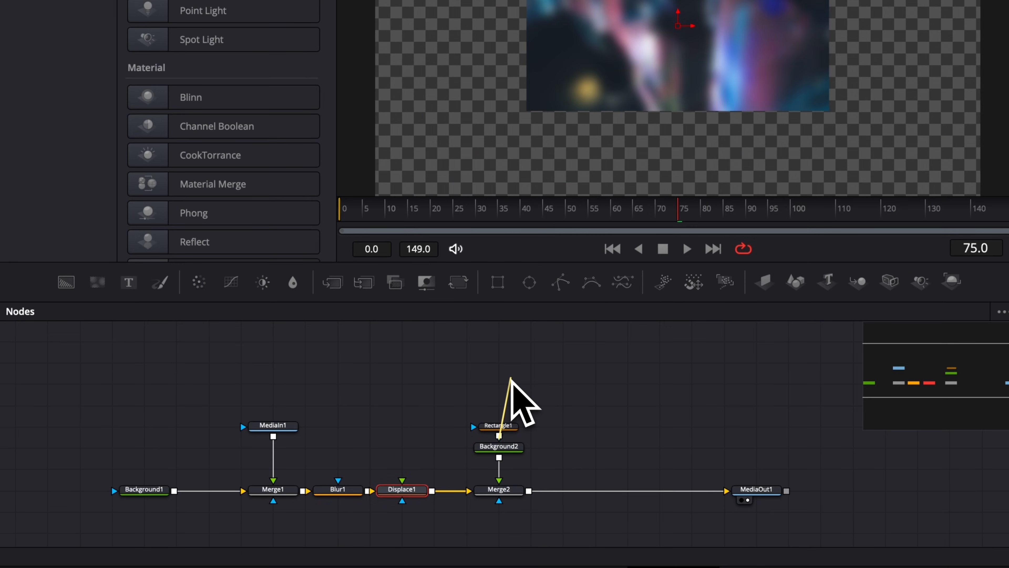
{"action": "left_click_drag", "start_coordinate": [510, 379], "coordinate": [402, 486]}
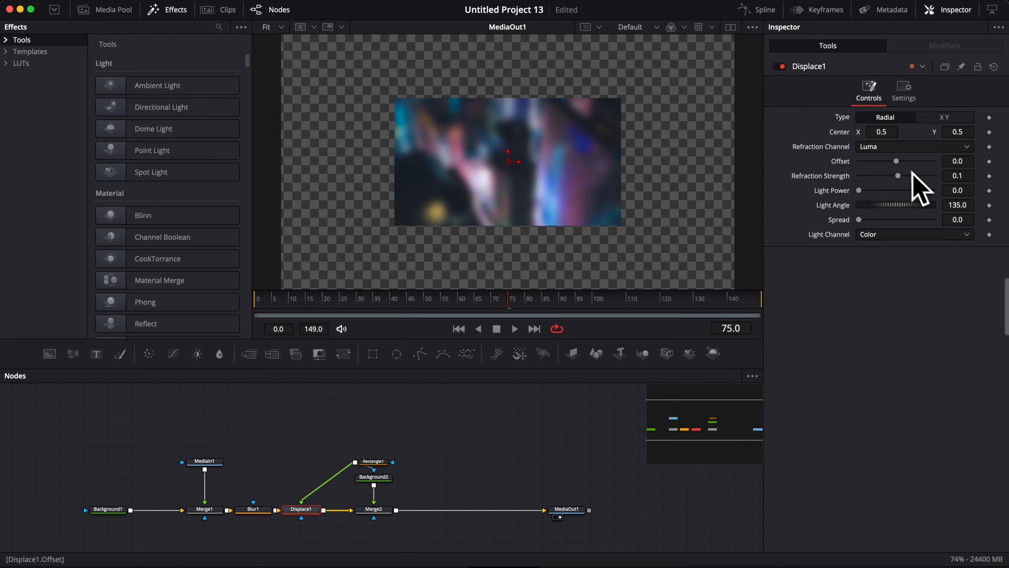
{"action": "left_click_drag", "start_coordinate": [902, 163], "coordinate": [920, 168]}
{"action": "left_click_drag", "start_coordinate": [889, 222], "coordinate": [899, 234]}
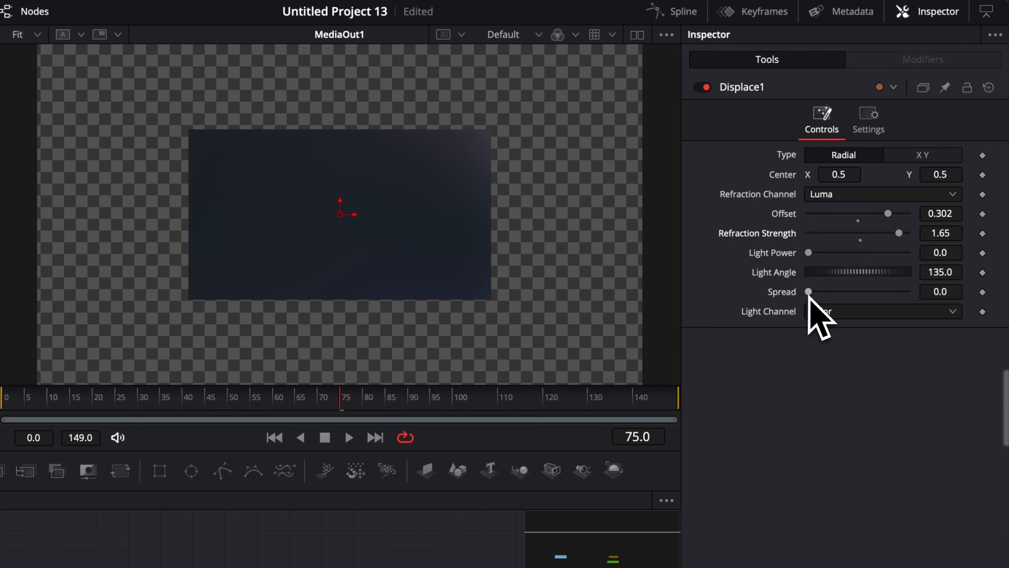
{"action": "left_click_drag", "start_coordinate": [809, 292], "coordinate": [835, 309]}
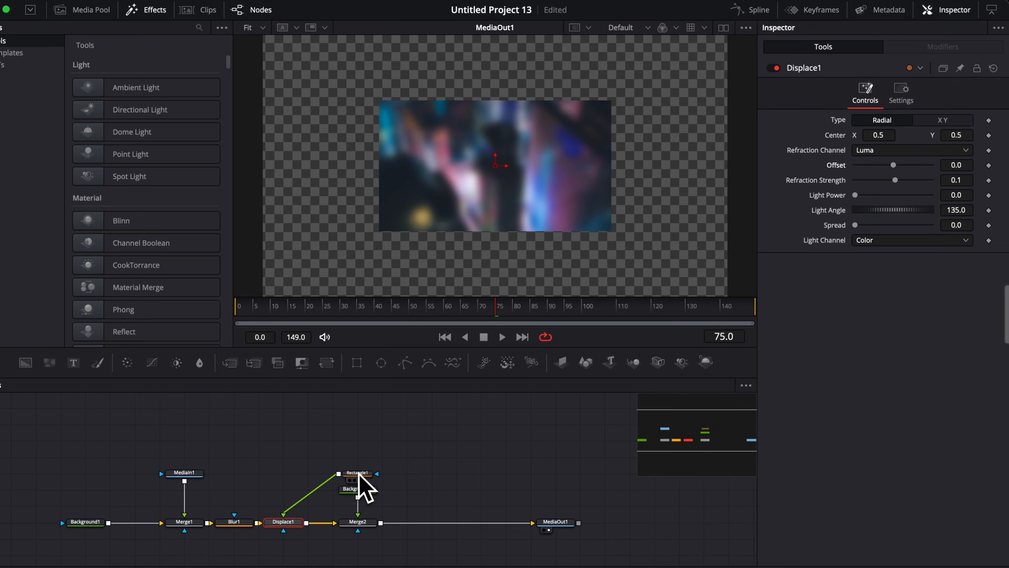
Round the corners of Rectangle1 with a Corner Radius of 0.291
{"action": "left_click", "coordinate": [375, 463]}
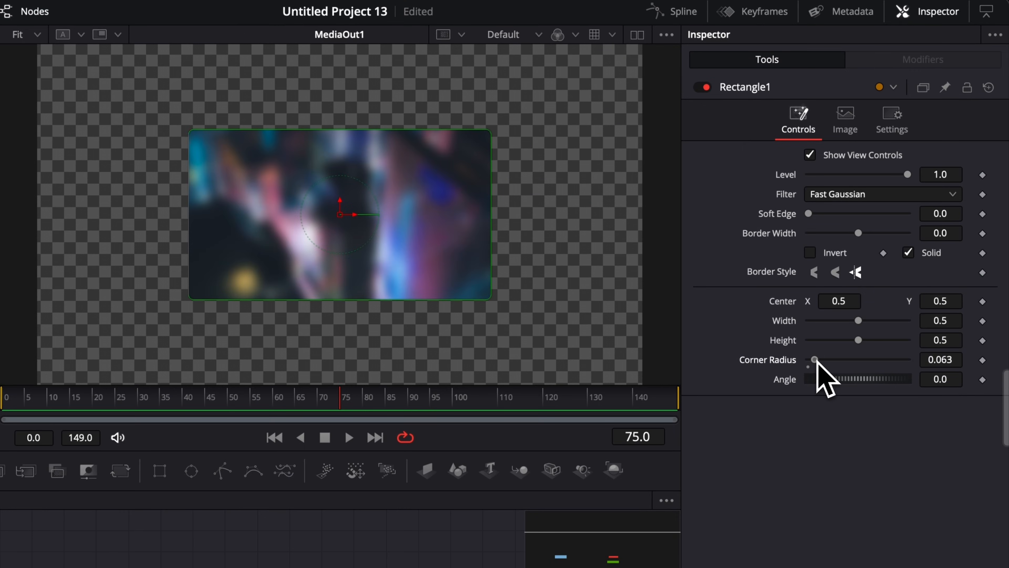
{"action": "left_click_drag", "start_coordinate": [817, 360], "coordinate": [837, 362]}
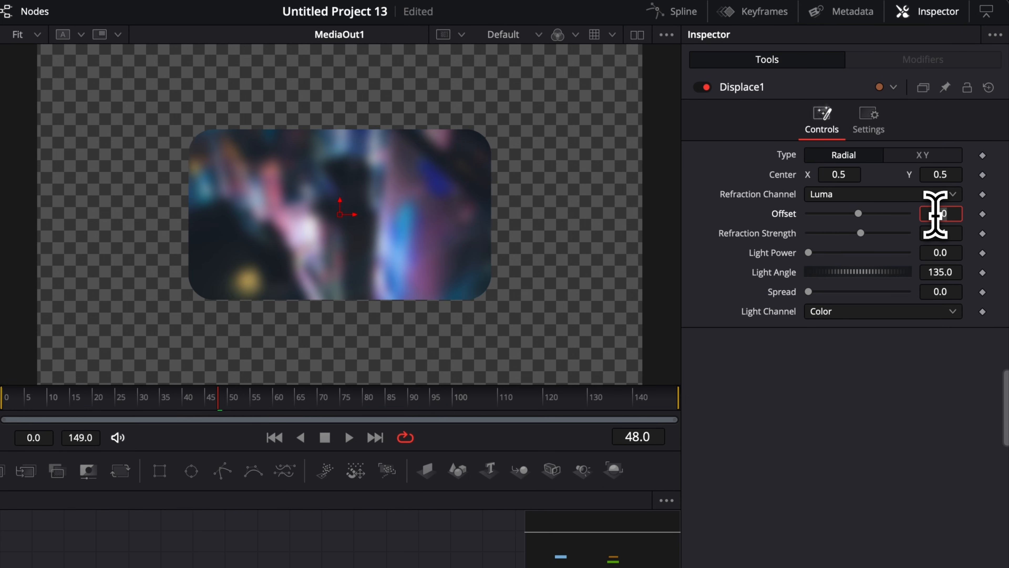
Set the Offset of Displace1 to -1, its Refraction Strength to 2.0 and its Spread to 2.0
{"action": "type", "text": "-1"}
{"action": "key", "text": "Return"}
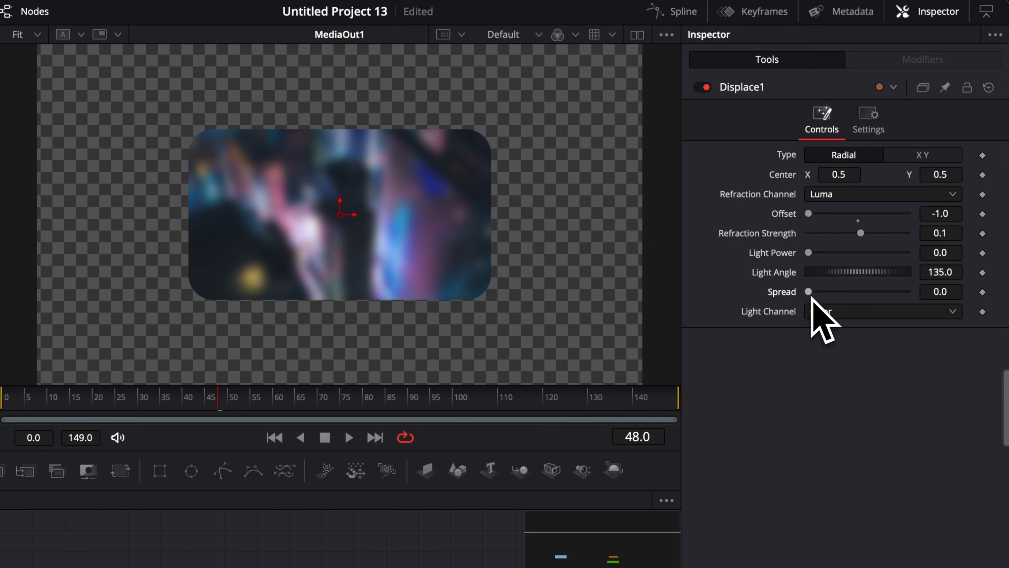
{"action": "left_click_drag", "start_coordinate": [812, 296], "coordinate": [844, 296]}
{"action": "left_click_drag", "start_coordinate": [860, 233], "coordinate": [894, 234]}
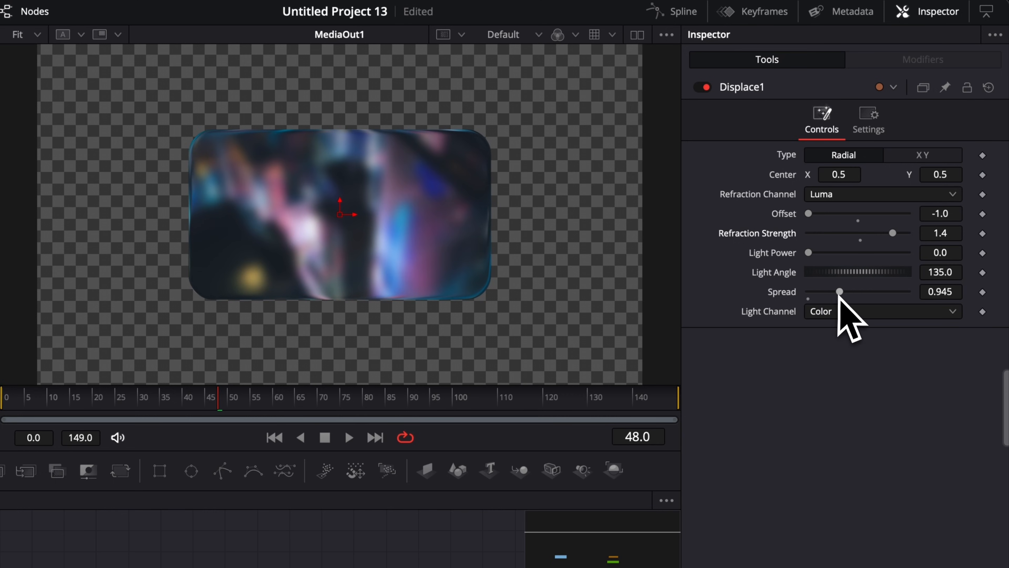
{"action": "left_click_drag", "start_coordinate": [840, 292], "coordinate": [870, 290]}
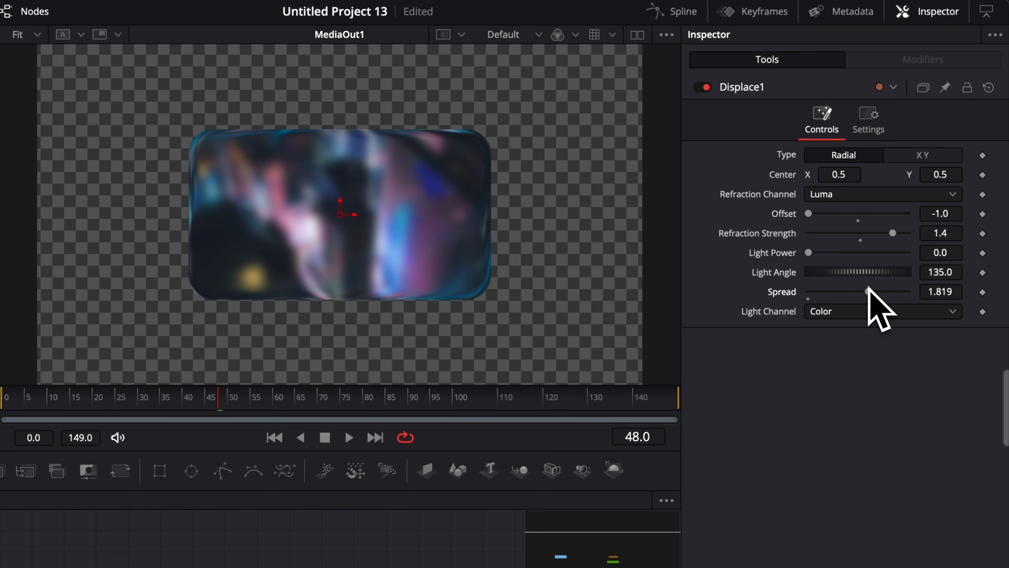
{"action": "left_click_drag", "start_coordinate": [892, 234], "coordinate": [921, 239]}
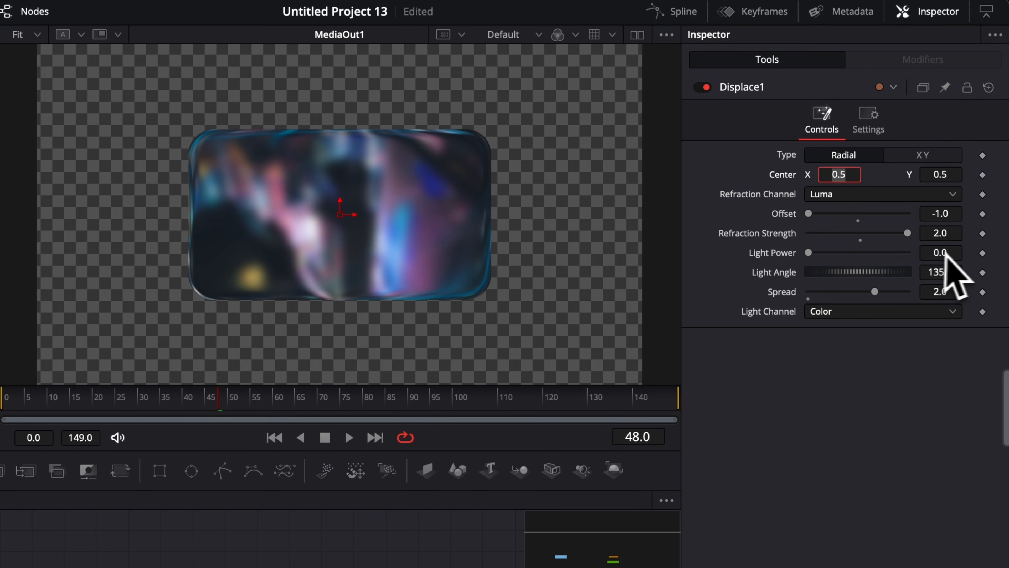
Set the Light Power of Displace1 to 3 and its Light Angle to 290
{"action": "left_click", "coordinate": [809, 254]}
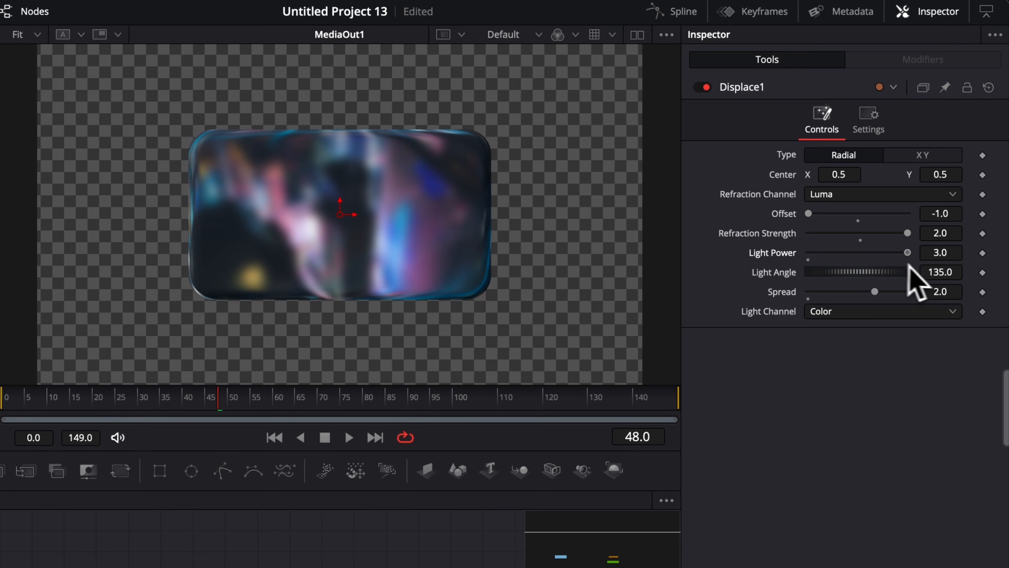
{"action": "left_click_drag", "start_coordinate": [908, 266], "coordinate": [874, 275]}
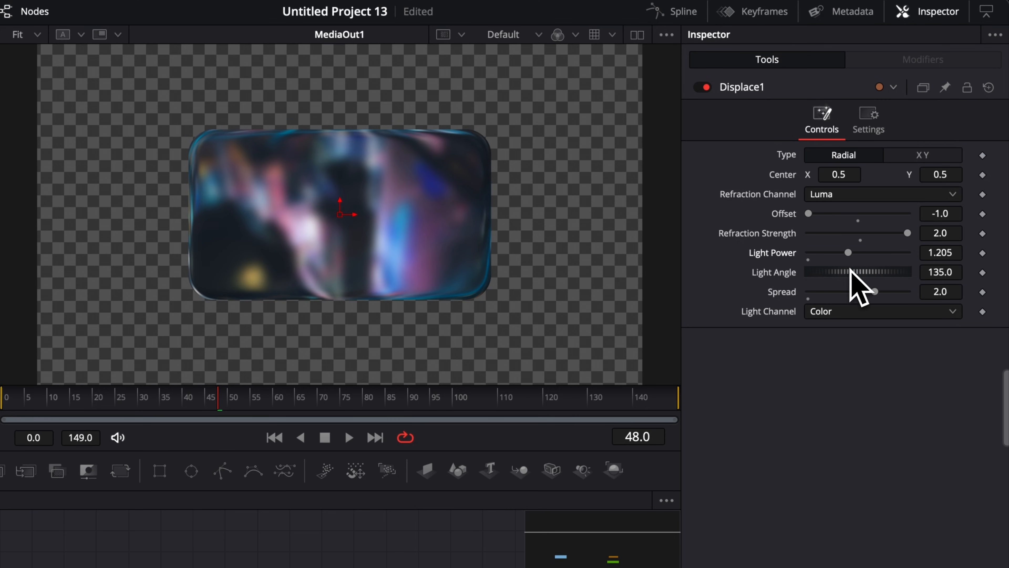
{"action": "left_click", "coordinate": [941, 253]}
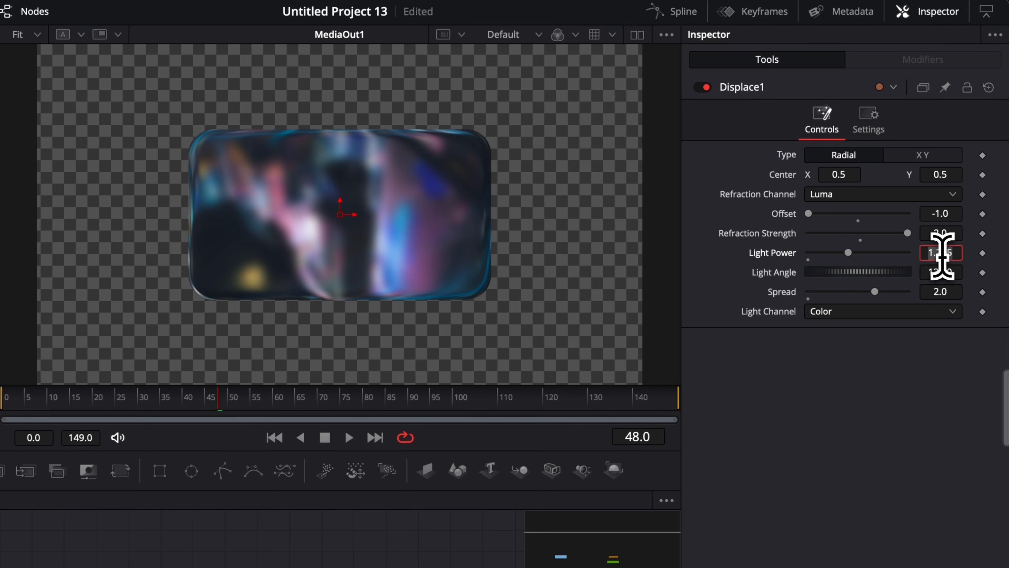
{"action": "type", "text": "3"}
{"action": "key", "text": "Tab"}
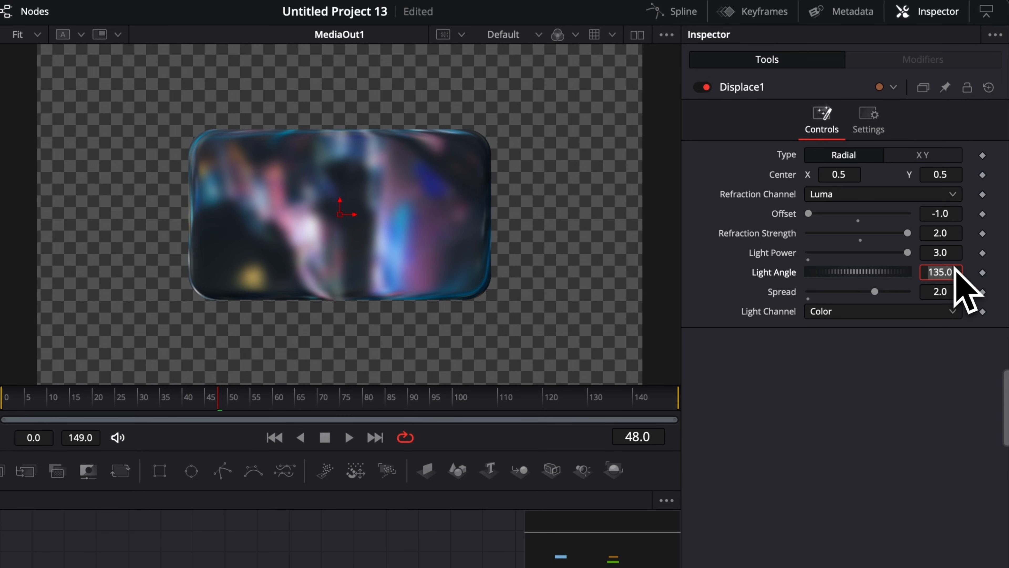
{"action": "type", "text": "2"}
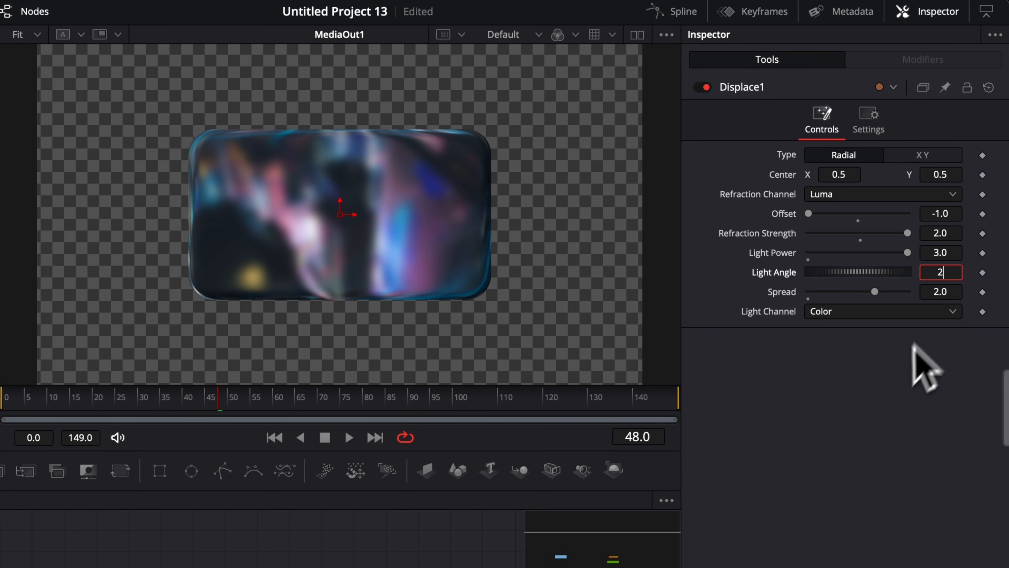
{"action": "type", "text": "90"}
{"action": "key", "text": "Return"}
{"action": "mouse_move", "coordinate": [877, 272]}
{"action": "left_mouse_down"}
{"action": "mouse_move", "coordinate": [782, 271]}
{"action": "mouse_move", "coordinate": [863, 272]}
{"action": "mouse_move", "coordinate": [746, 283]}
{"action": "mouse_move", "coordinate": [858, 278]}
{"action": "left_mouse_up"}
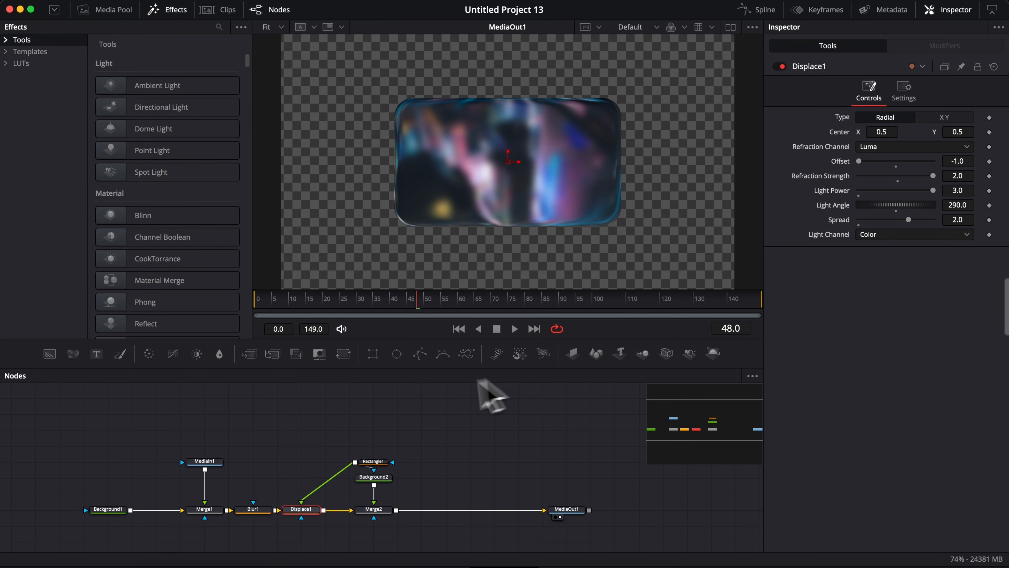
Try Rectangle1 in the upper-left area of the frame, then reset its Center
{"action": "left_click", "coordinate": [372, 462]}
{"action": "left_click_drag", "start_coordinate": [509, 163], "coordinate": [428, 146]}
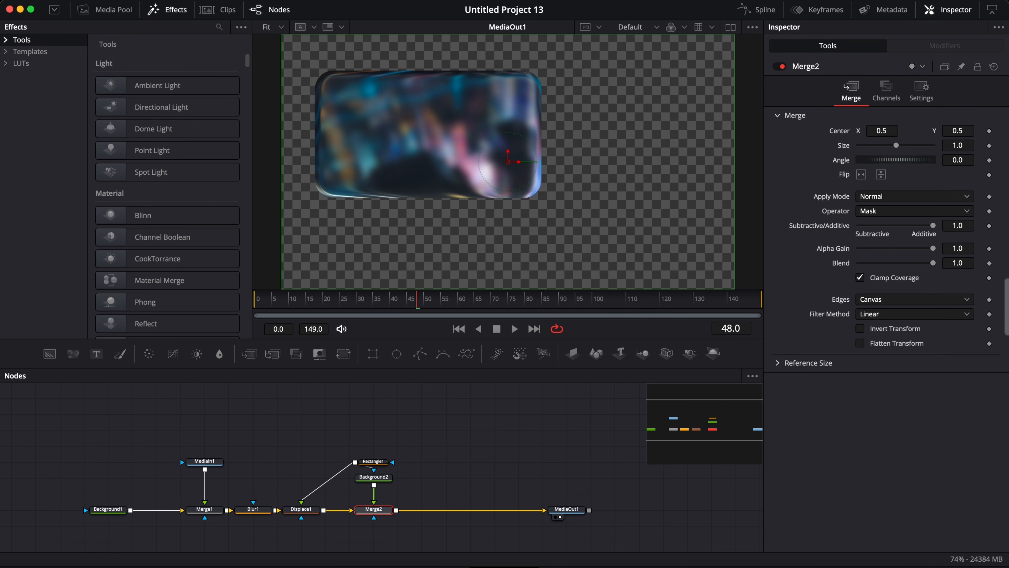
{"action": "key", "text": "shift+4"}
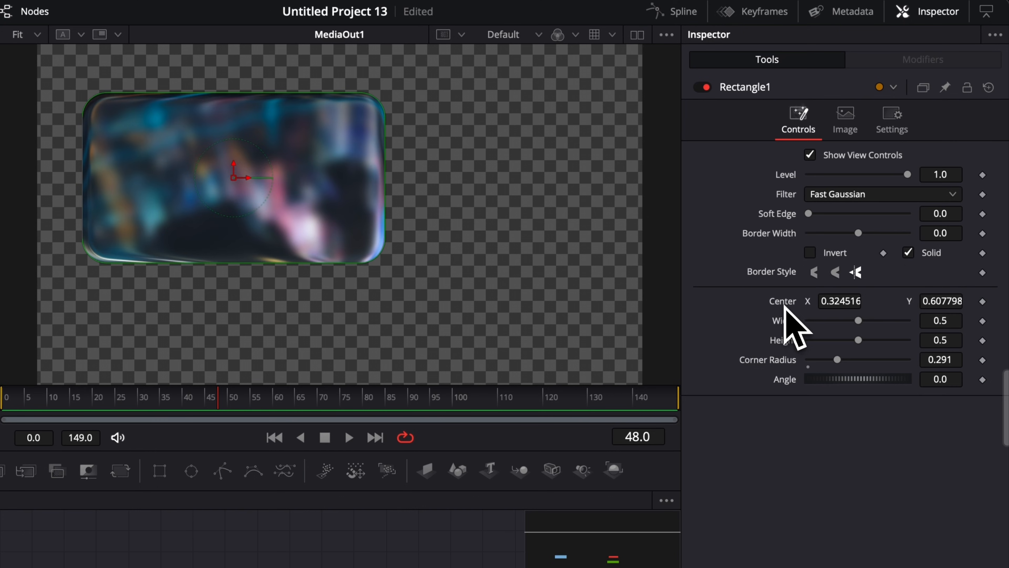
{"action": "double_click", "coordinate": [783, 302]}
Enlarge Rectangle1 in the viewer to a width of about 0.77 and a height of about 0.75
{"action": "left_click_drag", "start_coordinate": [493, 230], "coordinate": [577, 248]}
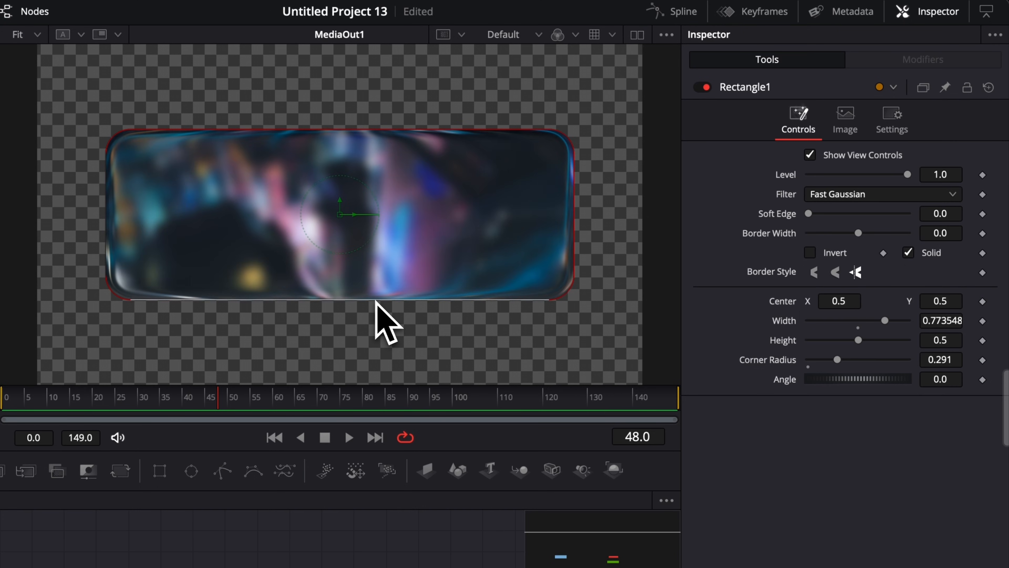
{"action": "left_click_drag", "start_coordinate": [375, 300], "coordinate": [376, 342]}
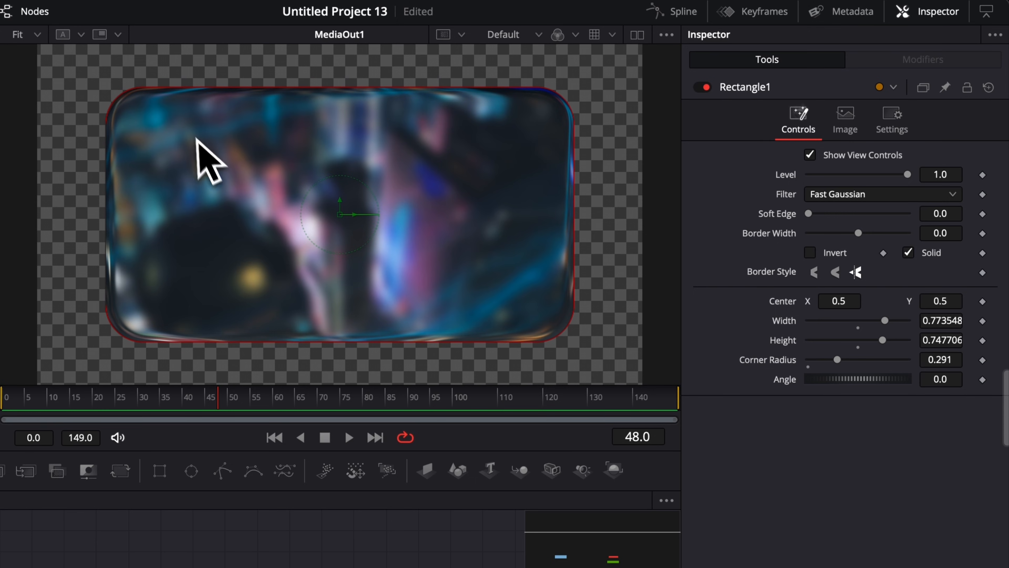
{"action": "left_click", "coordinate": [321, 358]}
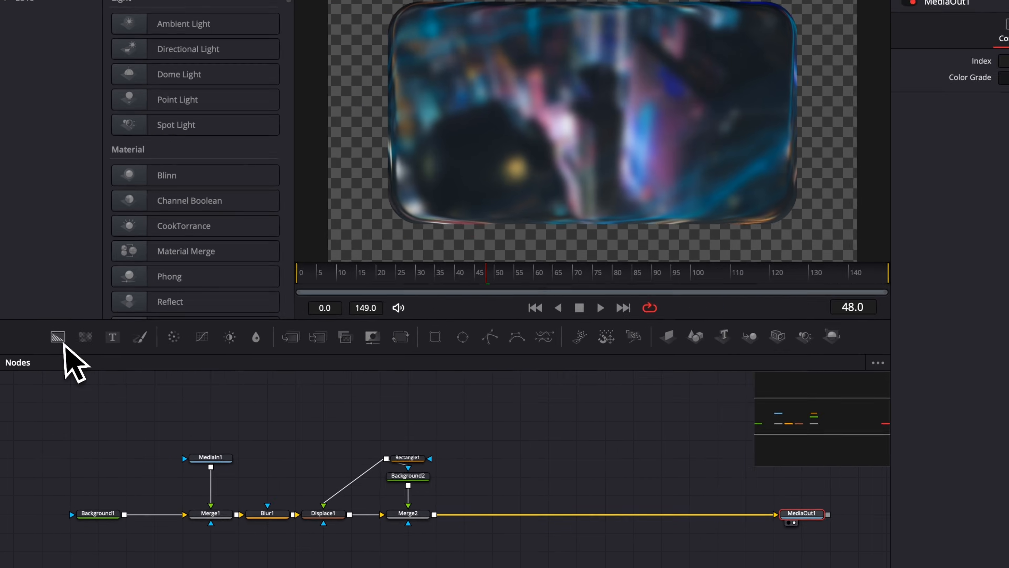
Add a third Background node merged in after Merge2 and mask it with a new Rectangle
{"action": "left_click_drag", "start_coordinate": [50, 353], "coordinate": [418, 475]}
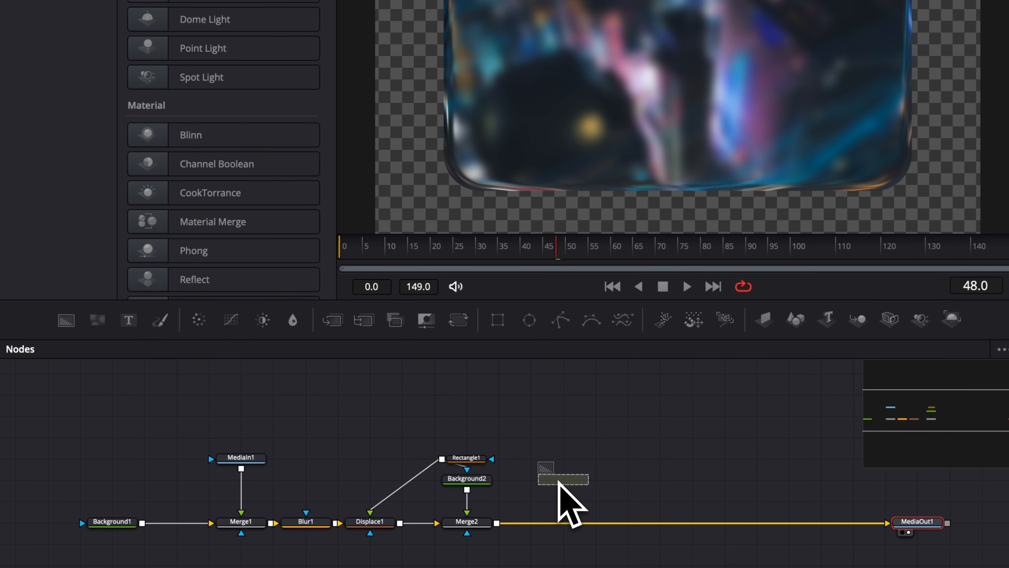
{"action": "left_click_drag", "start_coordinate": [558, 481], "coordinate": [499, 525]}
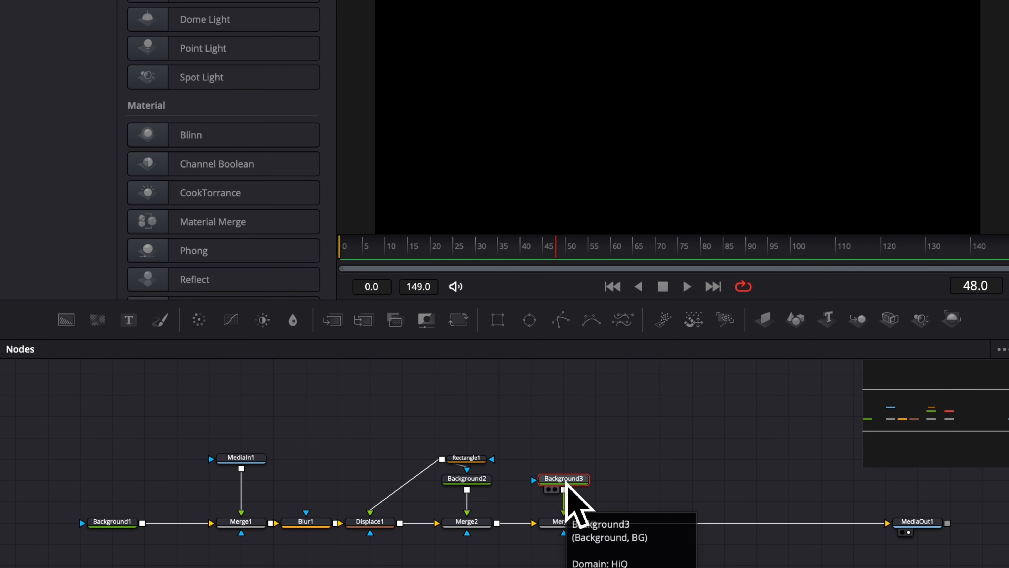
{"action": "left_click", "coordinate": [497, 319]}
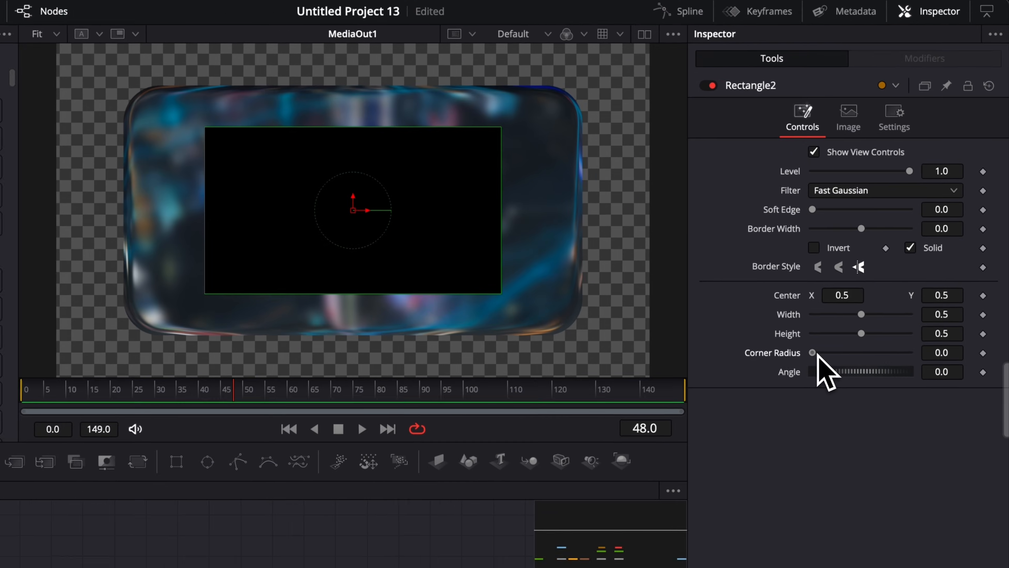
Set the Corner Radius of Rectangle2 to 0.165 and lower its Level to 0.276
{"action": "left_click_drag", "start_coordinate": [860, 271], "coordinate": [870, 271]}
{"action": "left_click_drag", "start_coordinate": [829, 360], "coordinate": [825, 362]}
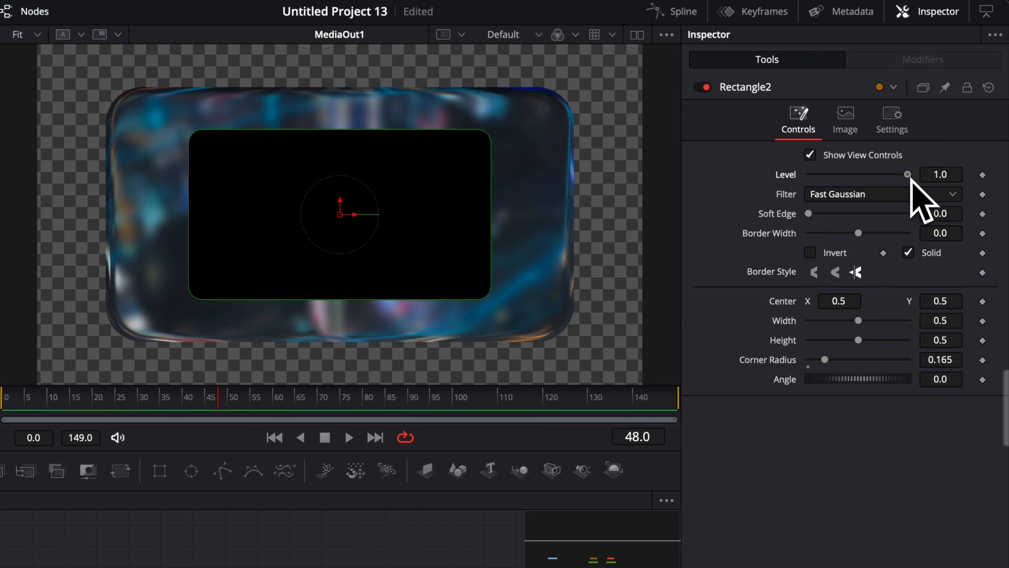
{"action": "left_click_drag", "start_coordinate": [933, 132], "coordinate": [896, 135]}
{"action": "left_click_drag", "start_coordinate": [857, 178], "coordinate": [835, 182]}
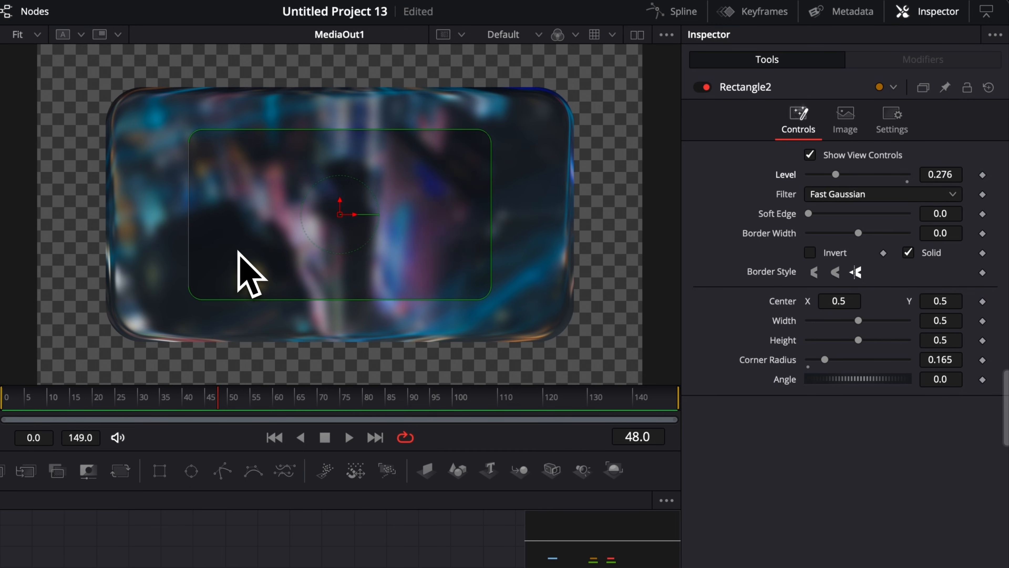
Widen Rectangle2 to about 0.56 and shift it rightward to a Center X of about 0.554
{"action": "left_click_drag", "start_coordinate": [491, 254], "coordinate": [509, 268]}
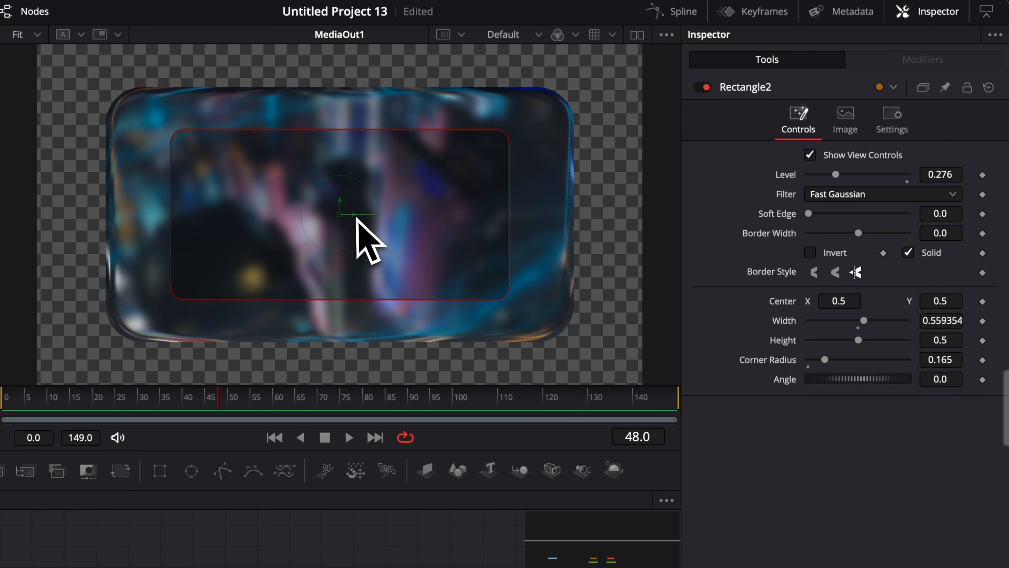
{"action": "left_click_drag", "start_coordinate": [354, 215], "coordinate": [387, 220]}
{"action": "left_click", "coordinate": [391, 548]}
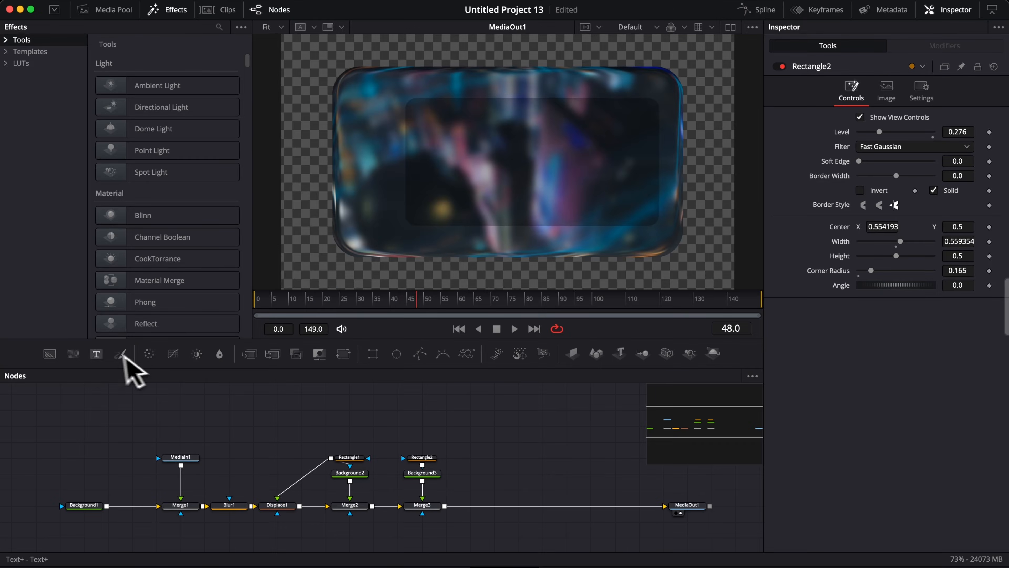
Add a Text+ node merged in after Merge3 and enter "Infographic" as its text
{"action": "left_click_drag", "start_coordinate": [97, 354], "coordinate": [515, 461]}
{"action": "left_click_drag", "start_coordinate": [691, 422], "coordinate": [595, 486]}
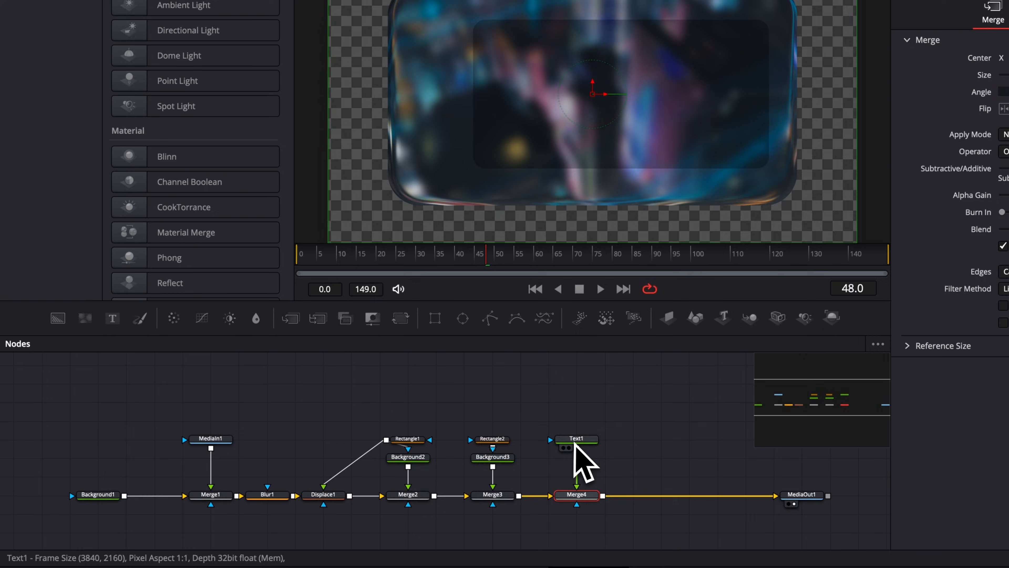
{"action": "left_click", "coordinate": [660, 419]}
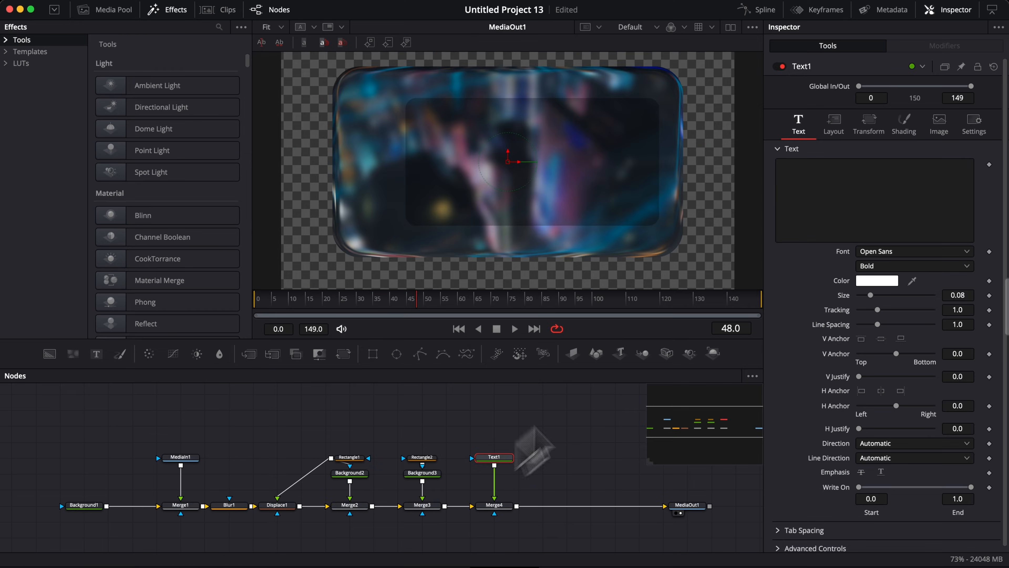
{"action": "left_click", "coordinate": [800, 193]}
{"action": "type", "text": "In"}
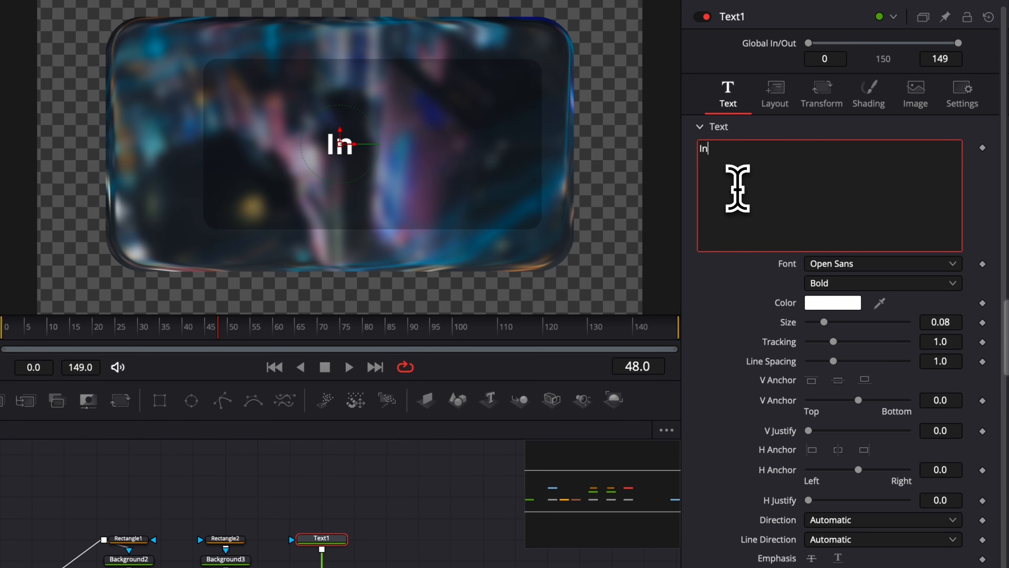
{"action": "type", "text": "fographic"}
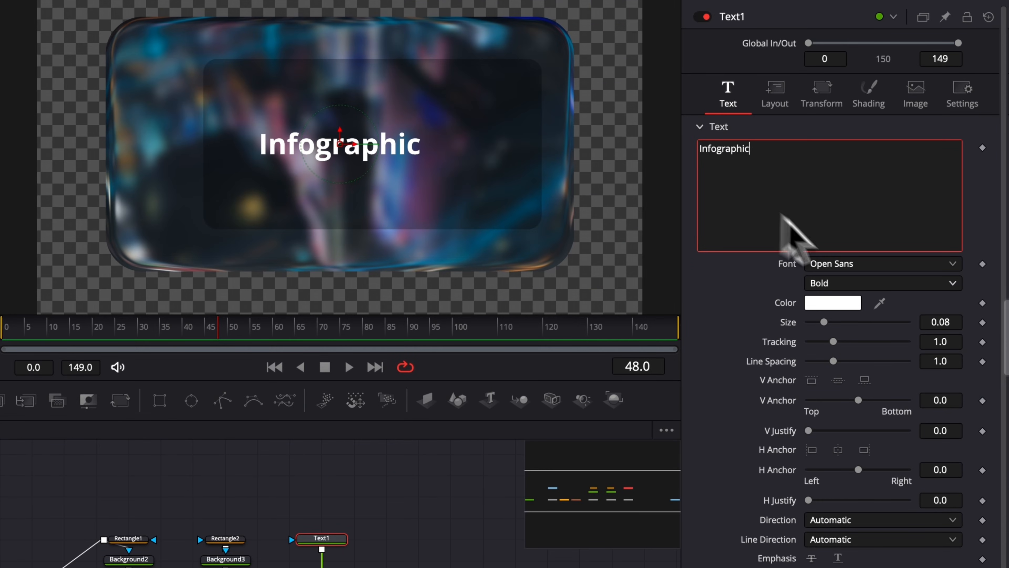
Set the Infographic title's font to Poppins in the SemiBold style
{"action": "left_click", "coordinate": [869, 264]}
{"action": "scroll", "coordinate": [870, 269], "scroll_direction": "down", "scroll_amount": 5}
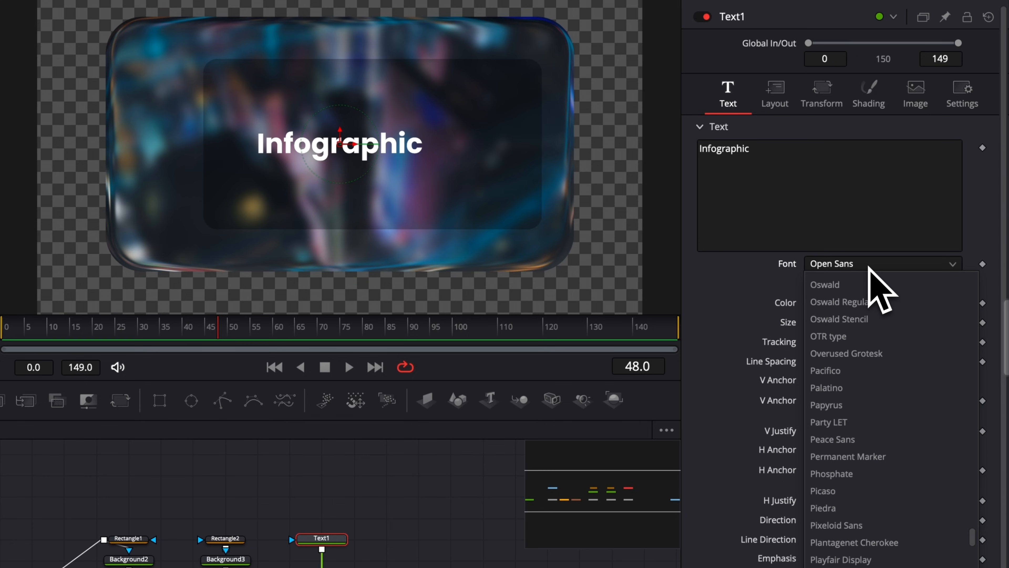
{"action": "left_click", "coordinate": [869, 266]}
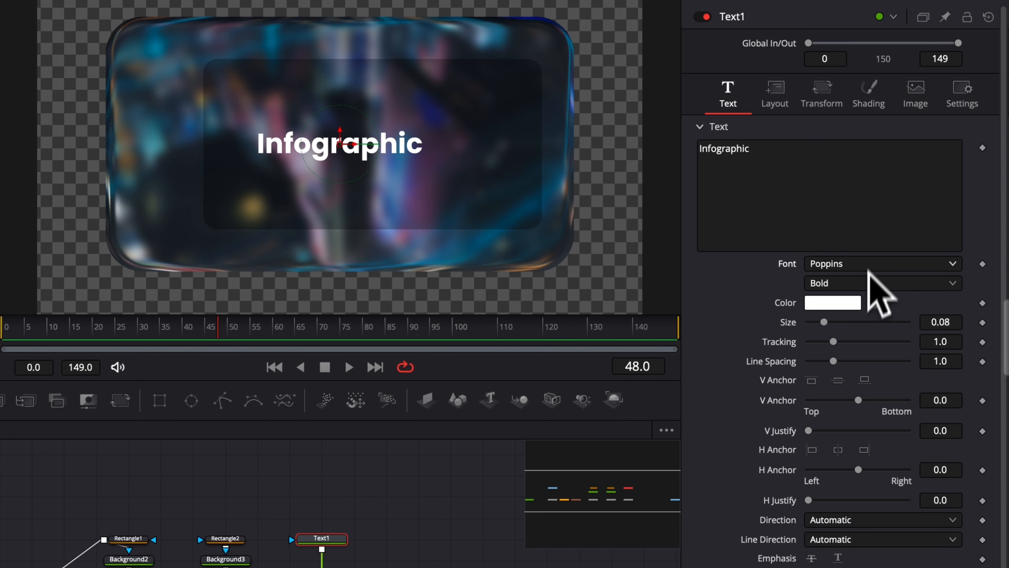
{"action": "left_click", "coordinate": [868, 283]}
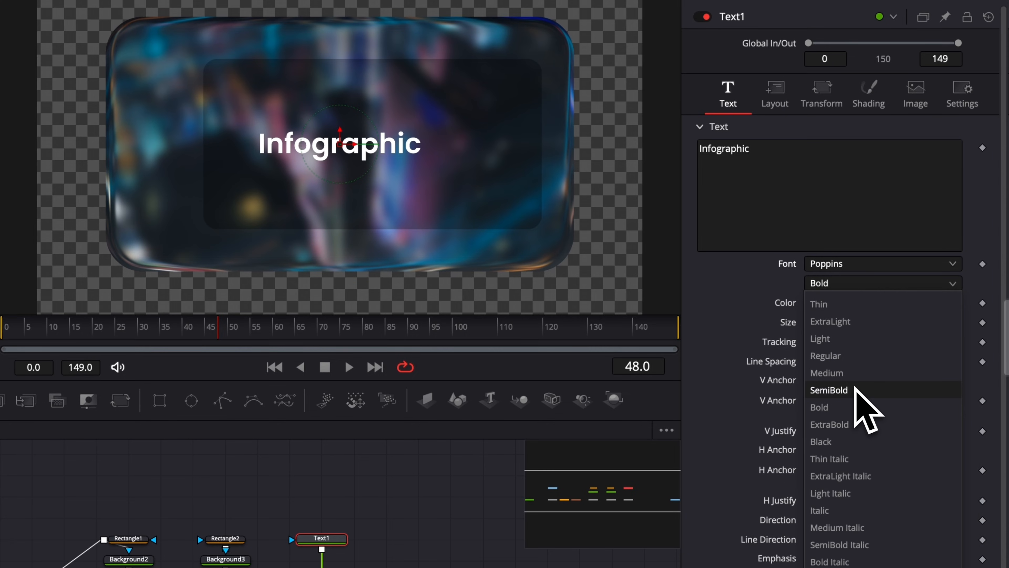
{"action": "left_click", "coordinate": [855, 389]}
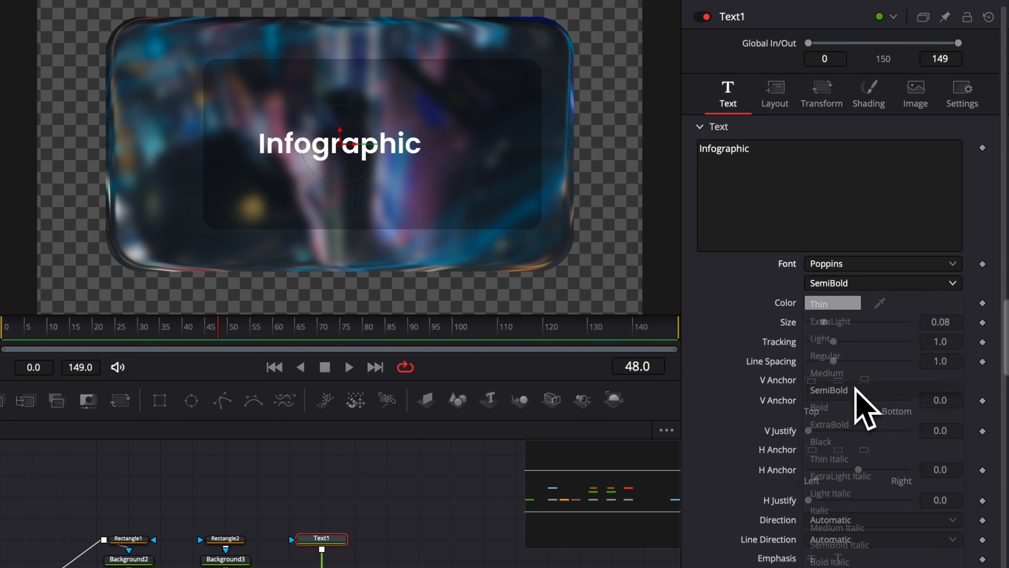
Reduce the Infographic title's Size to 0.0605 and place it just above the inner panel, near the panel's left edge
{"action": "left_click_drag", "start_coordinate": [950, 323], "coordinate": [939, 323]}
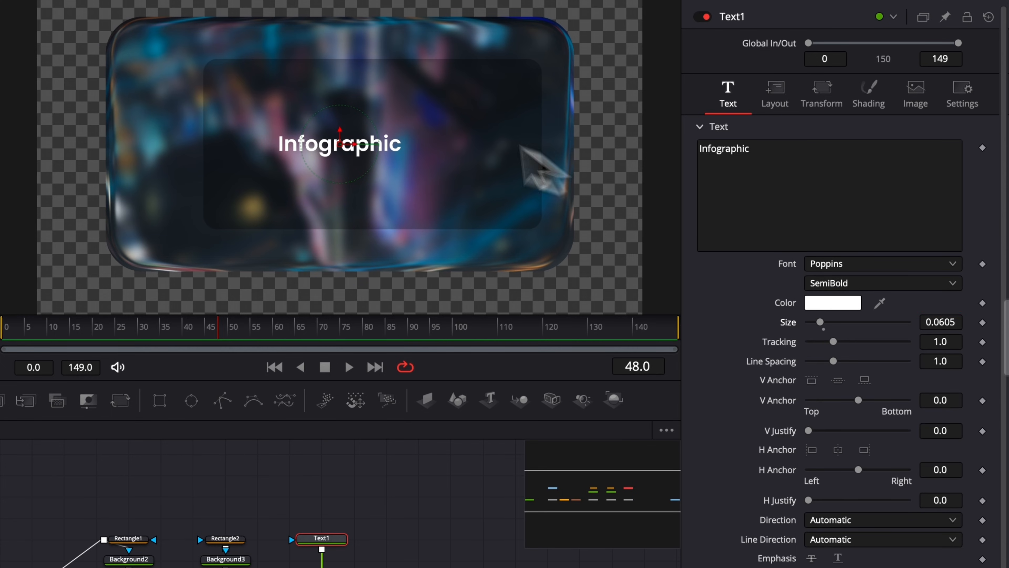
{"action": "left_click_drag", "start_coordinate": [341, 130], "coordinate": [349, 41]}
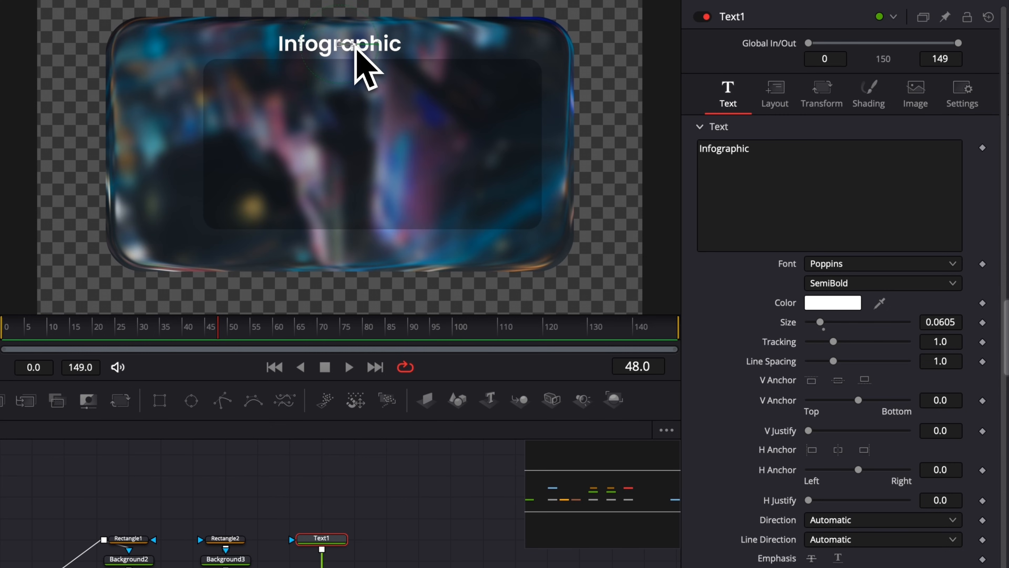
{"action": "left_click_drag", "start_coordinate": [355, 45], "coordinate": [284, 50]}
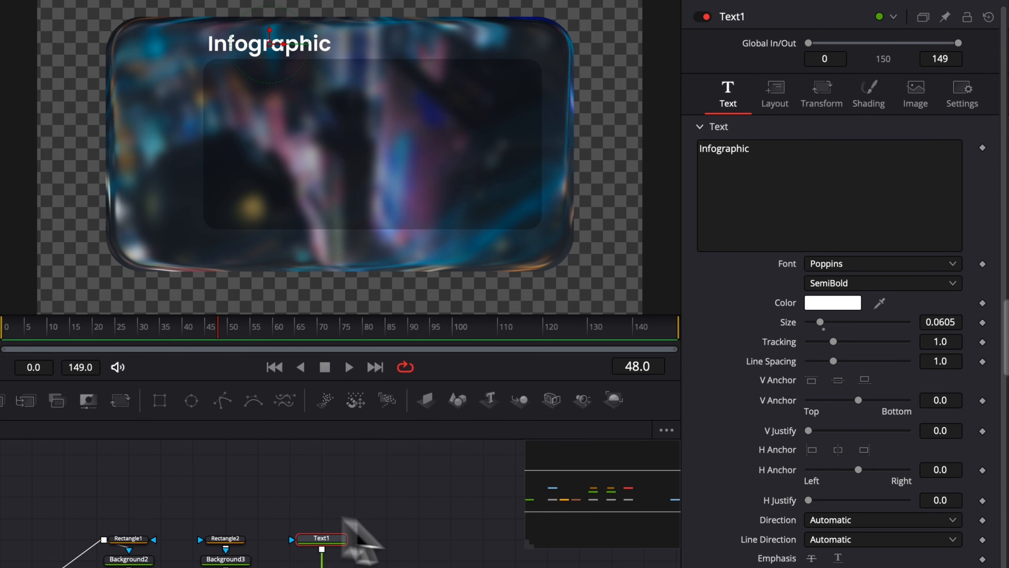
Add two more Text+ nodes beside Text1 and merge the first of them in after Merge4
{"action": "scroll", "coordinate": [427, 554], "scroll_direction": "right", "scroll_amount": 2}
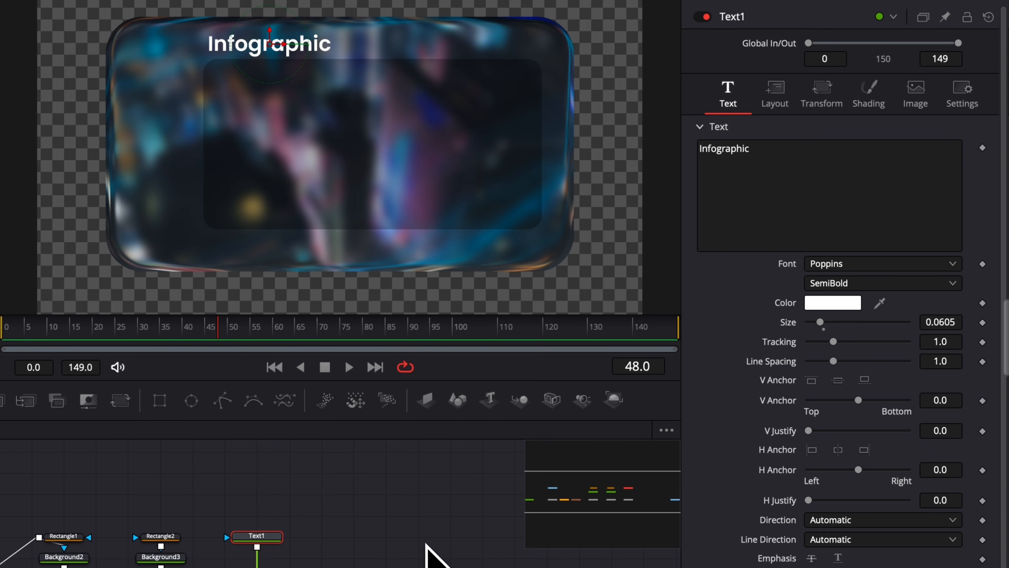
{"action": "left_click", "coordinate": [442, 558]}
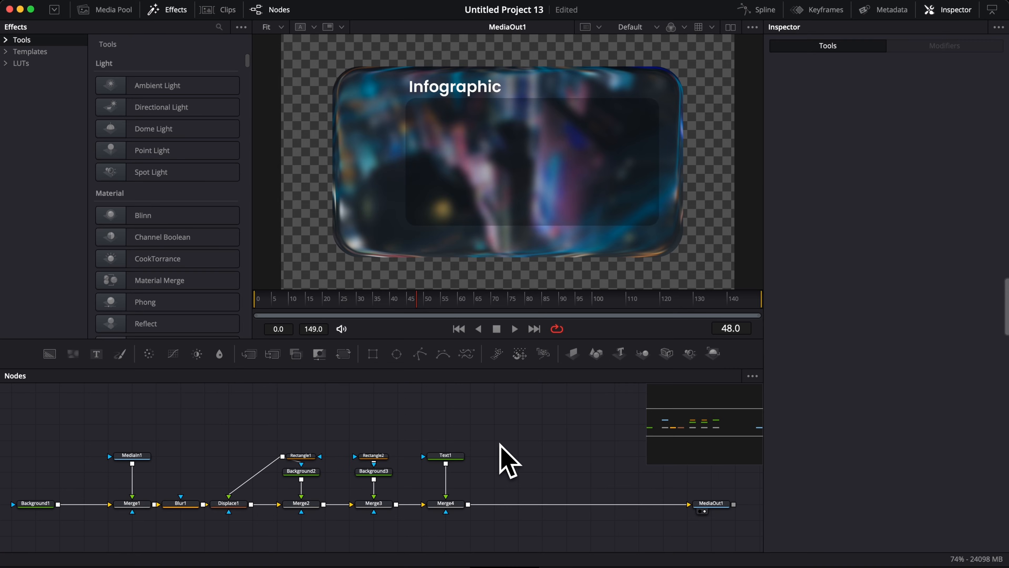
{"action": "left_click_drag", "start_coordinate": [96, 354], "coordinate": [525, 449]}
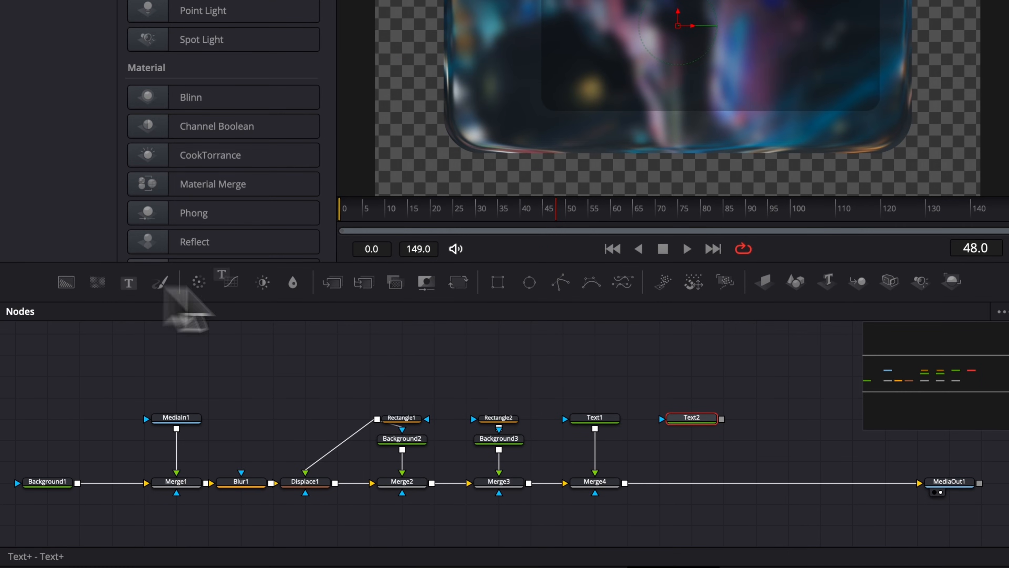
{"action": "left_click_drag", "start_coordinate": [187, 314], "coordinate": [786, 415]}
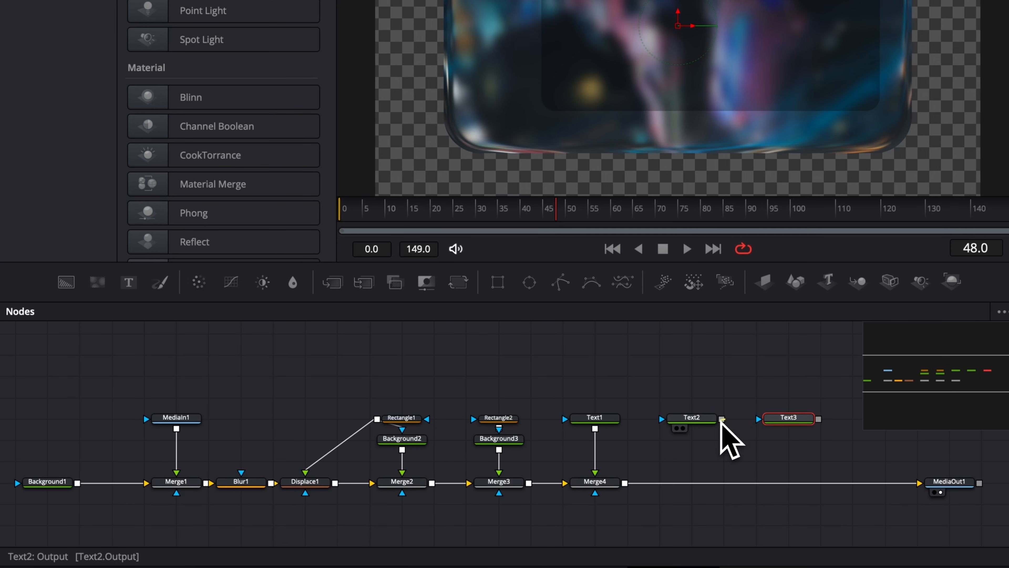
{"action": "left_click_drag", "start_coordinate": [722, 419], "coordinate": [693, 482]}
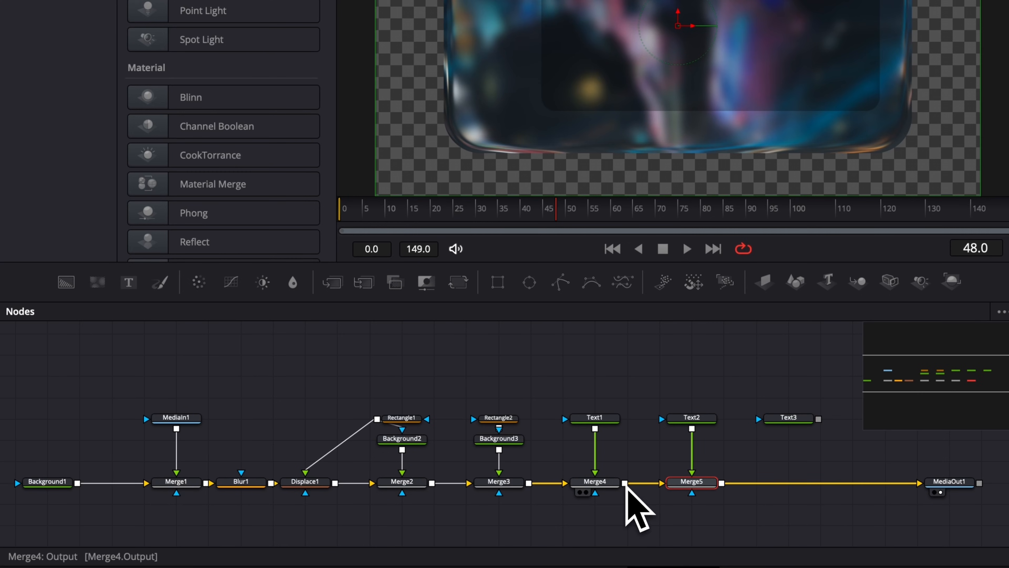
Set Text2's font to Poppins in the Regular style
{"action": "left_click", "coordinate": [686, 418]}
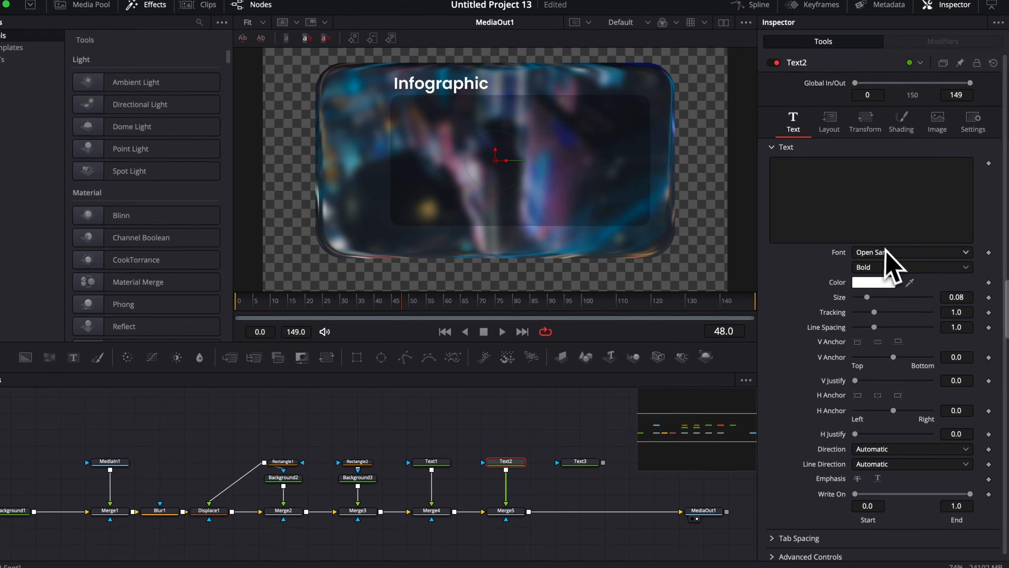
{"action": "left_click", "coordinate": [886, 252]}
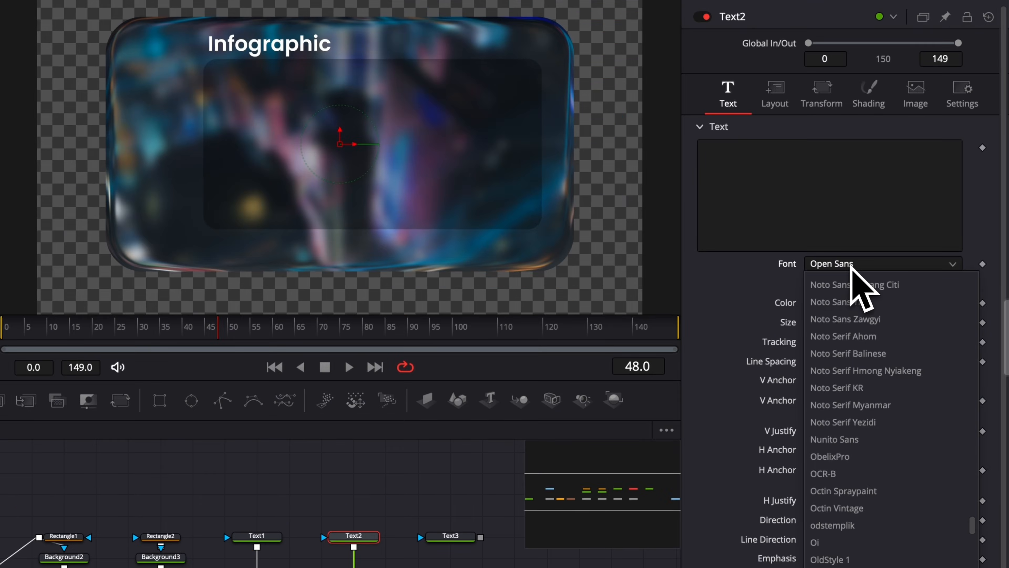
{"action": "scroll", "coordinate": [852, 267], "scroll_direction": "down", "scroll_amount": 6}
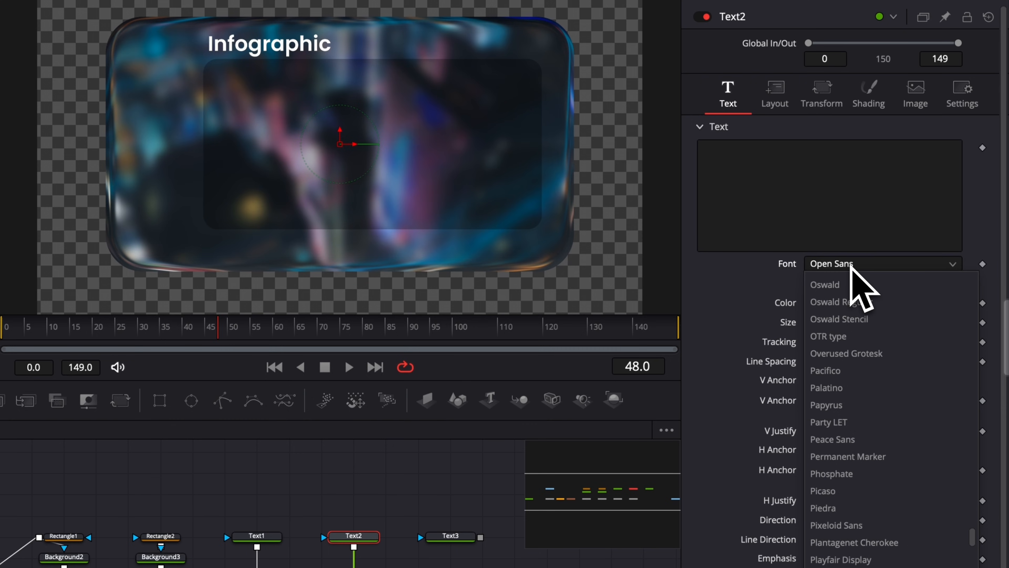
{"action": "scroll", "coordinate": [851, 274], "scroll_direction": "down", "scroll_amount": 3}
{"action": "left_click", "coordinate": [852, 282]}
{"action": "left_click", "coordinate": [847, 283]}
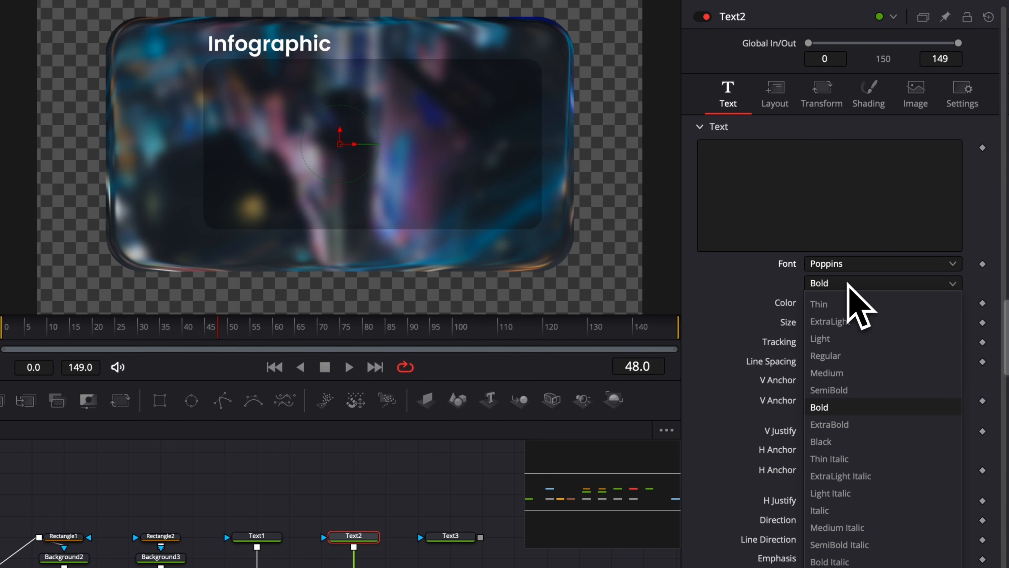
{"action": "left_click", "coordinate": [844, 356]}
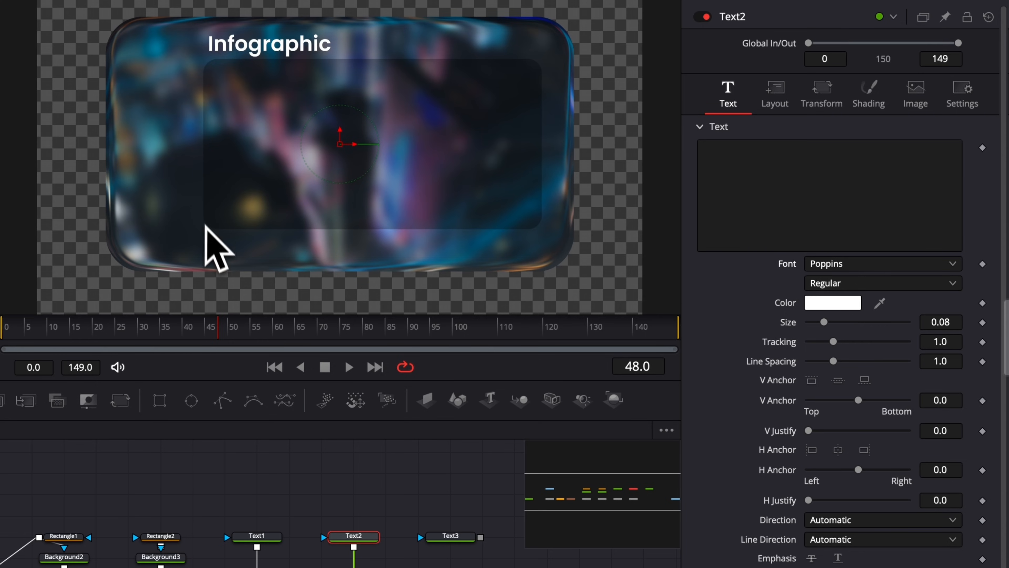
Enter the scale labels 100%, 80%, 60%, 40%, 20% and 0% in Text2, each on its own line
{"action": "left_click", "coordinate": [705, 147]}
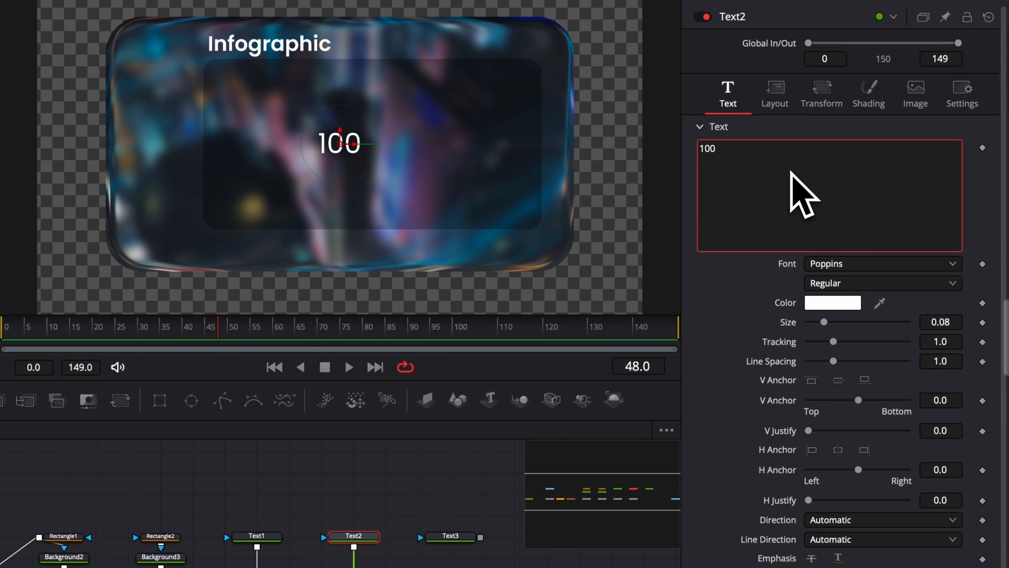
{"action": "type", "text": "100%"}
{"action": "key", "text": "Return"}
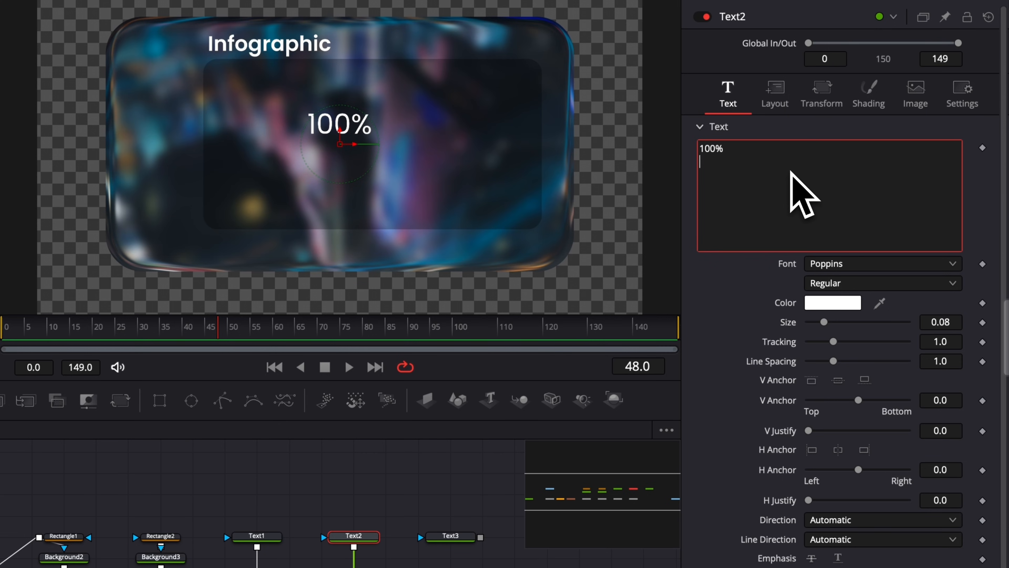
{"action": "type", "text": "80% "}
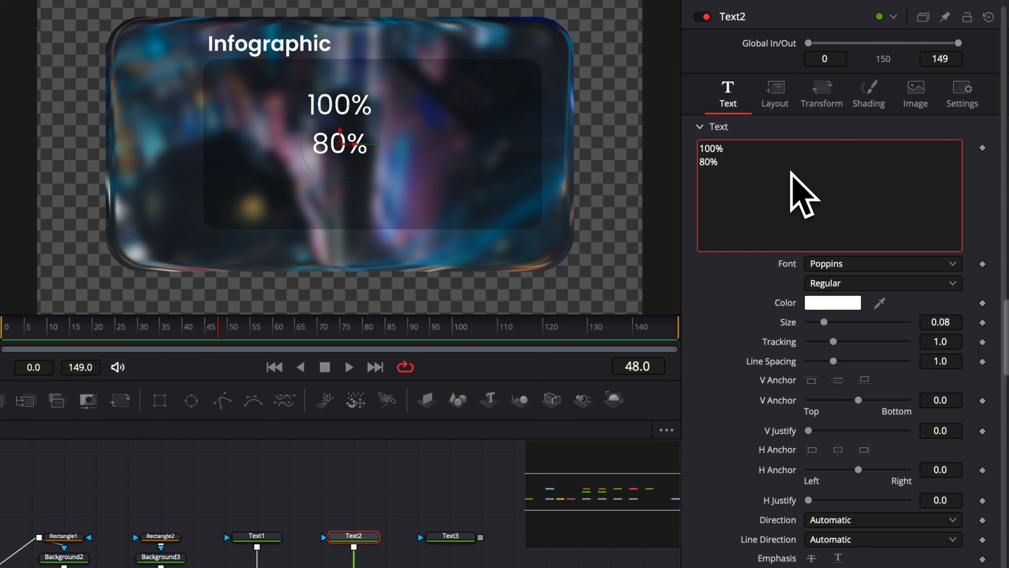
{"action": "type", "text": "60%"}
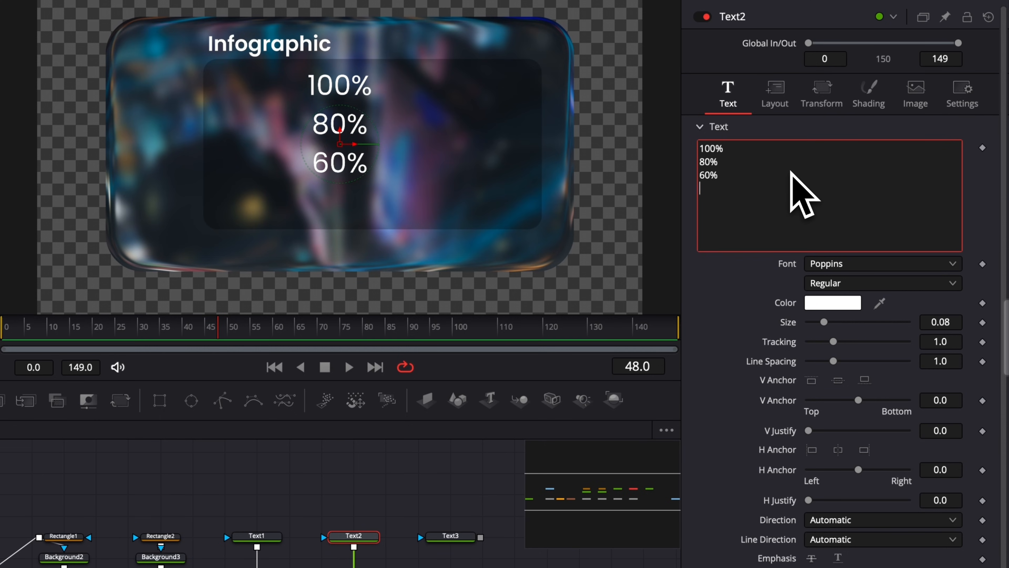
{"action": "type", "text": "% "}
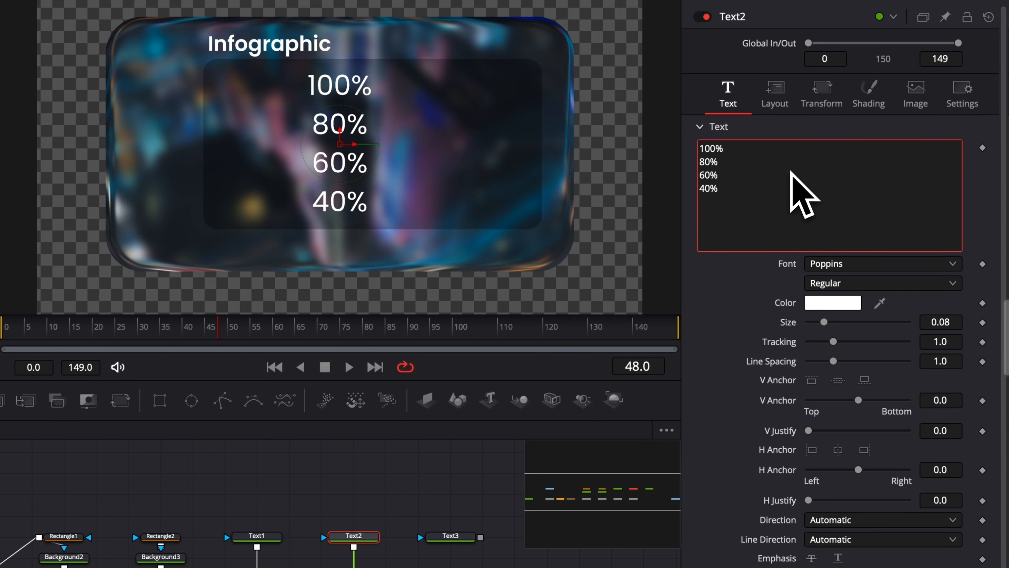
{"action": "type", "text": "20%"}
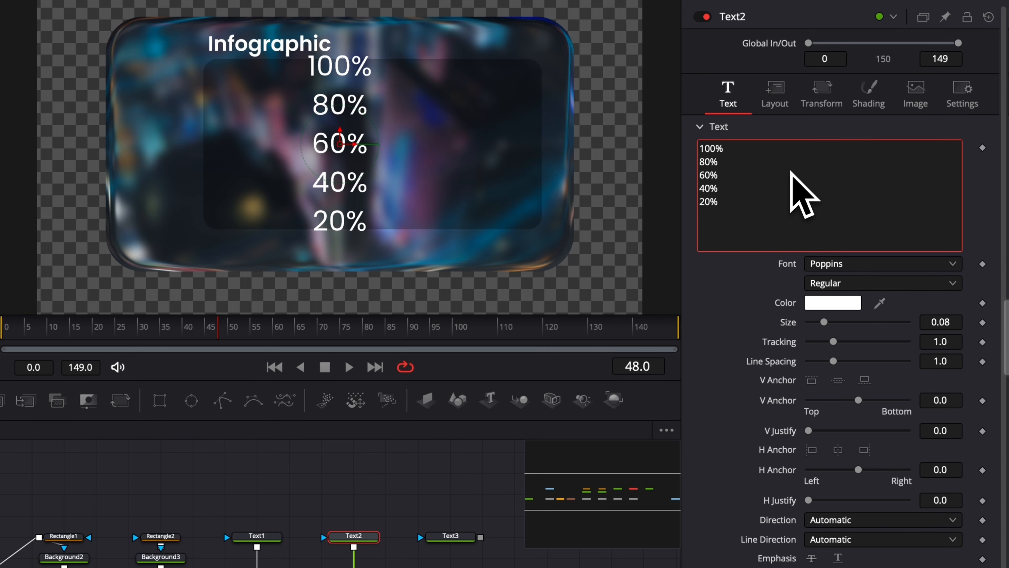
{"action": "type", "text": " 0%"}
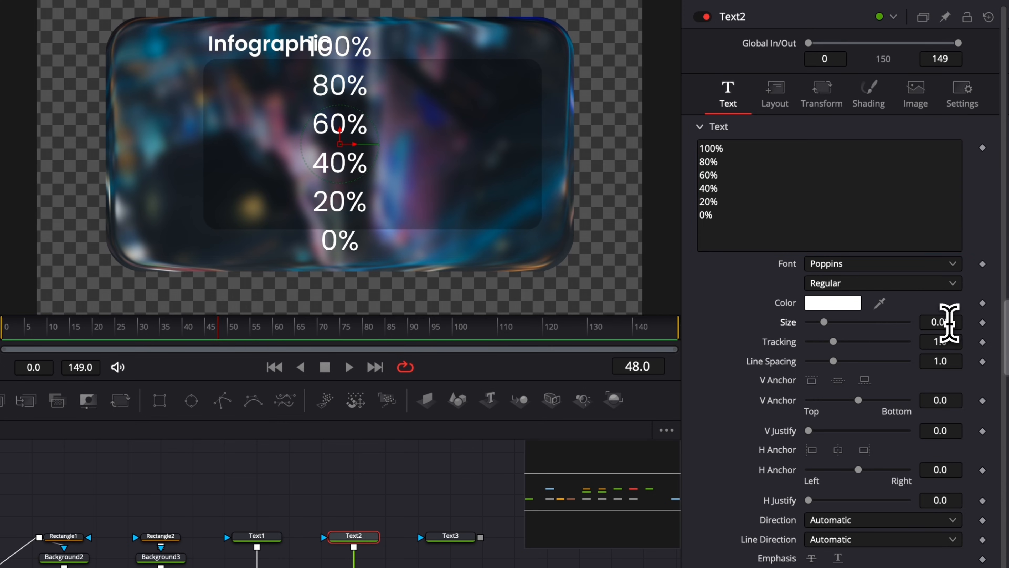
Set the percentage labels' Size to 0.0313 and Line Spacing to 2.142 so they span the inner panel's height
{"action": "mouse_move", "coordinate": [950, 323]}
{"action": "left_mouse_down"}
{"action": "mouse_move", "coordinate": [951, 338]}
{"action": "mouse_move", "coordinate": [962, 338]}
{"action": "mouse_move", "coordinate": [950, 338]}
{"action": "left_mouse_up"}
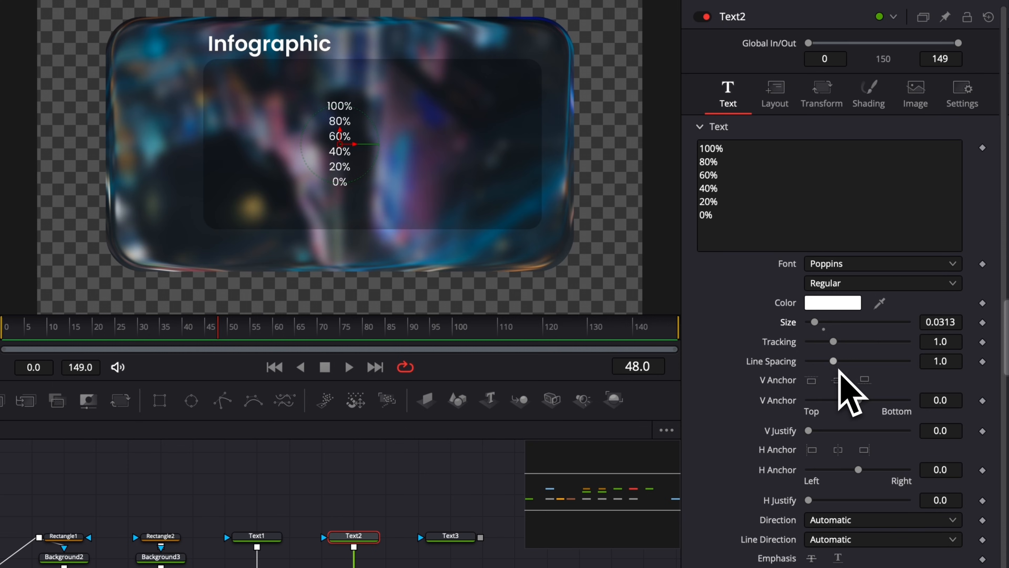
{"action": "left_click_drag", "start_coordinate": [833, 362], "coordinate": [862, 365]}
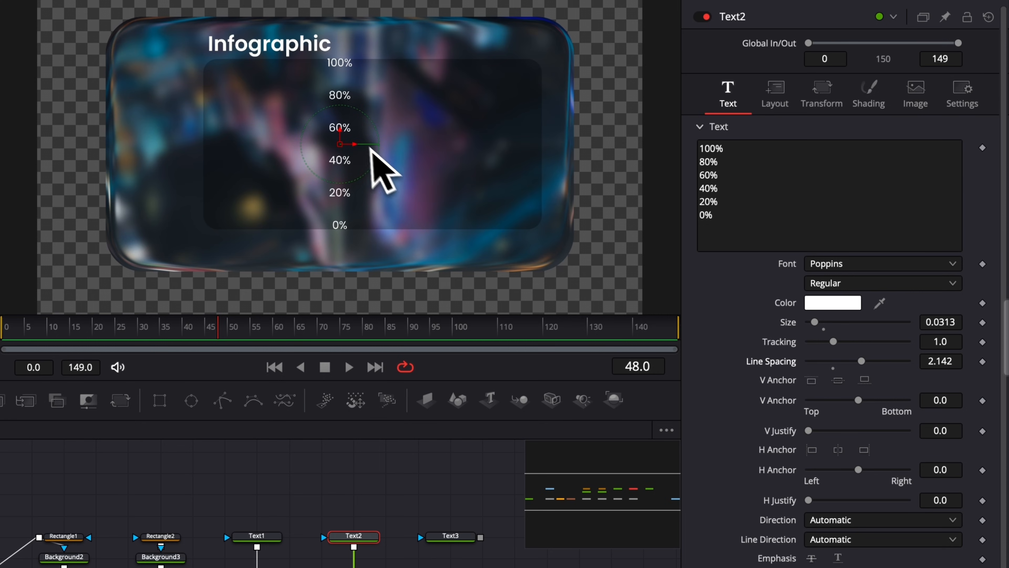
Move the percentage labels just outside the inner panel's left edge and anchor them horizontally to the right
{"action": "left_click_drag", "start_coordinate": [356, 145], "coordinate": [183, 145]}
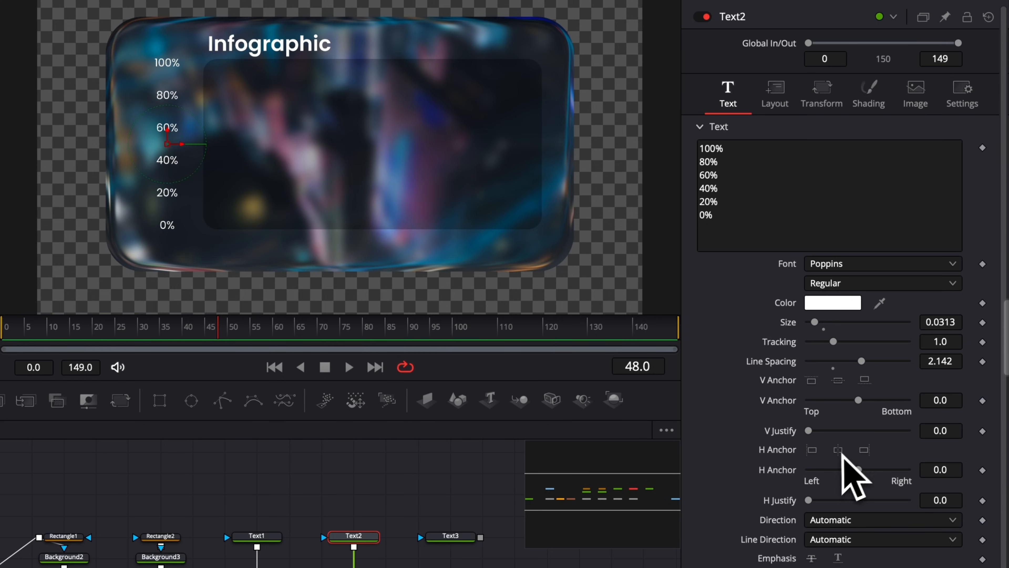
{"action": "left_click", "coordinate": [866, 451]}
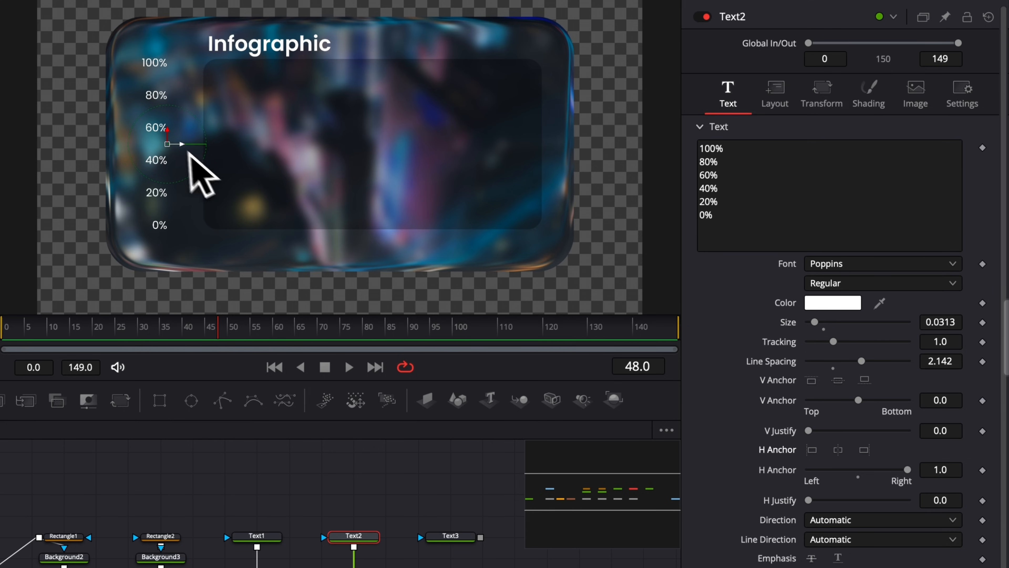
{"action": "mouse_move", "coordinate": [182, 144]}
{"action": "left_mouse_down"}
{"action": "mouse_move", "coordinate": [199, 144]}
{"action": "mouse_move", "coordinate": [184, 144]}
{"action": "left_mouse_up"}
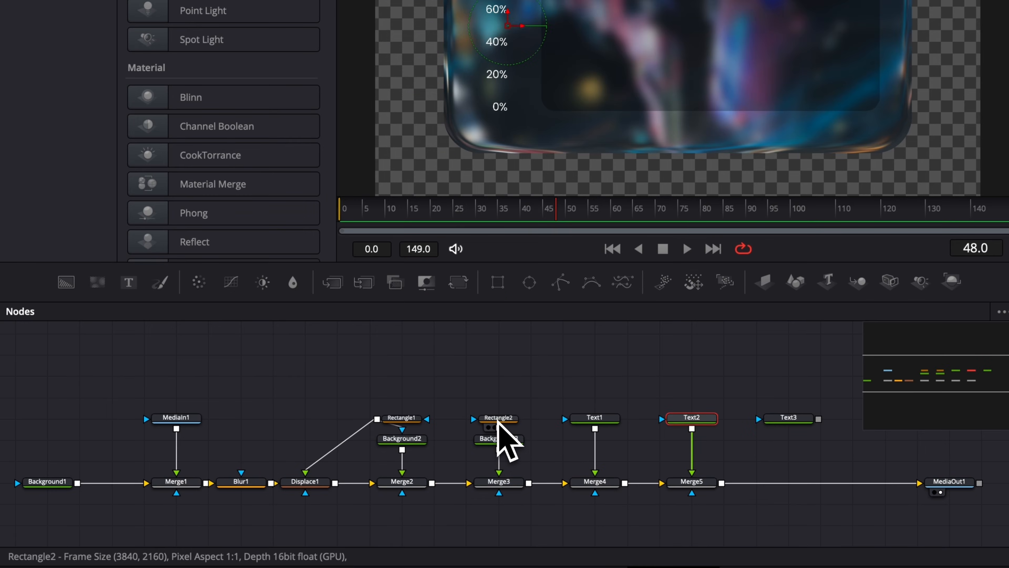
Shift the inner chart panel's Rectangle2 mask toward the percentage labels, to Center X 0.530967
{"action": "left_click", "coordinate": [498, 418]}
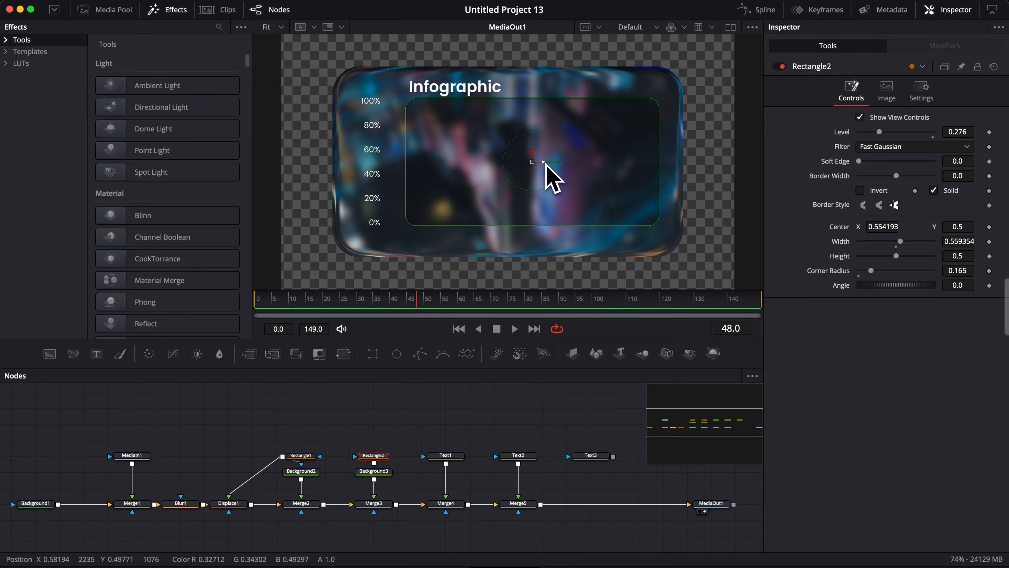
{"action": "left_click_drag", "start_coordinate": [546, 163], "coordinate": [536, 164]}
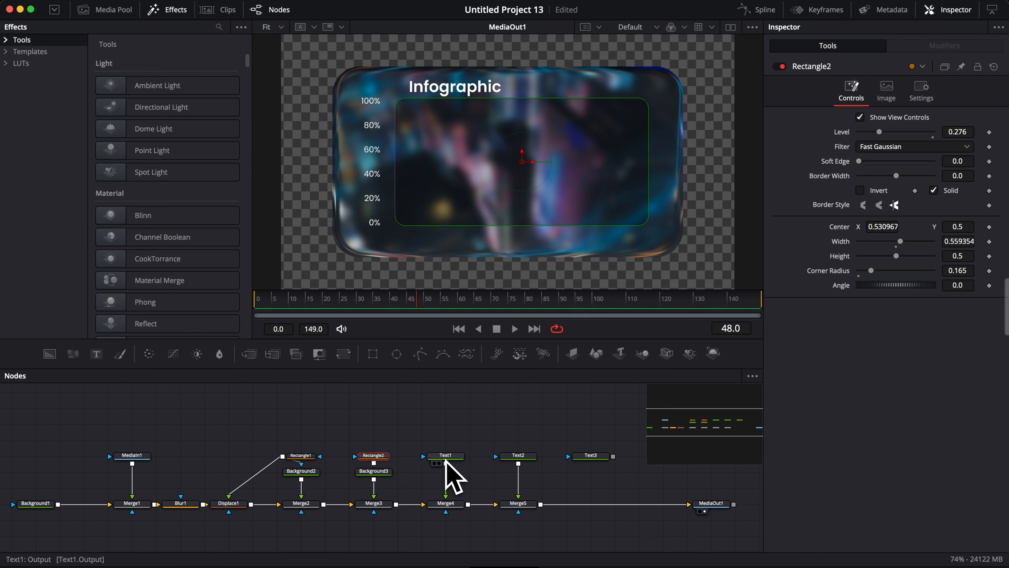
Reduce the Infographic title to Size 0.0443 and move it to line up with the inner panel's left edge
{"action": "left_click", "coordinate": [445, 456]}
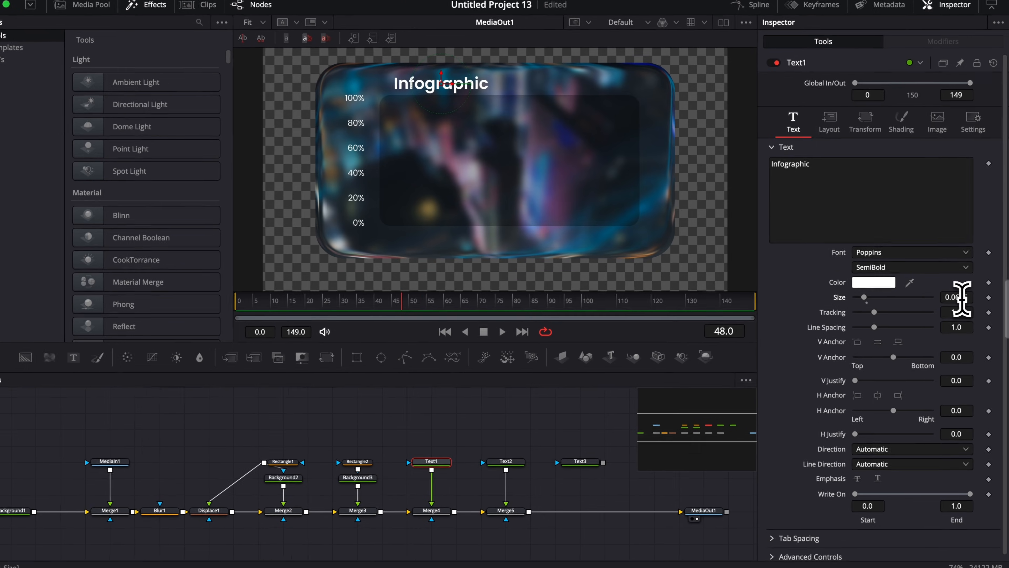
{"action": "left_click_drag", "start_coordinate": [953, 294], "coordinate": [942, 295]}
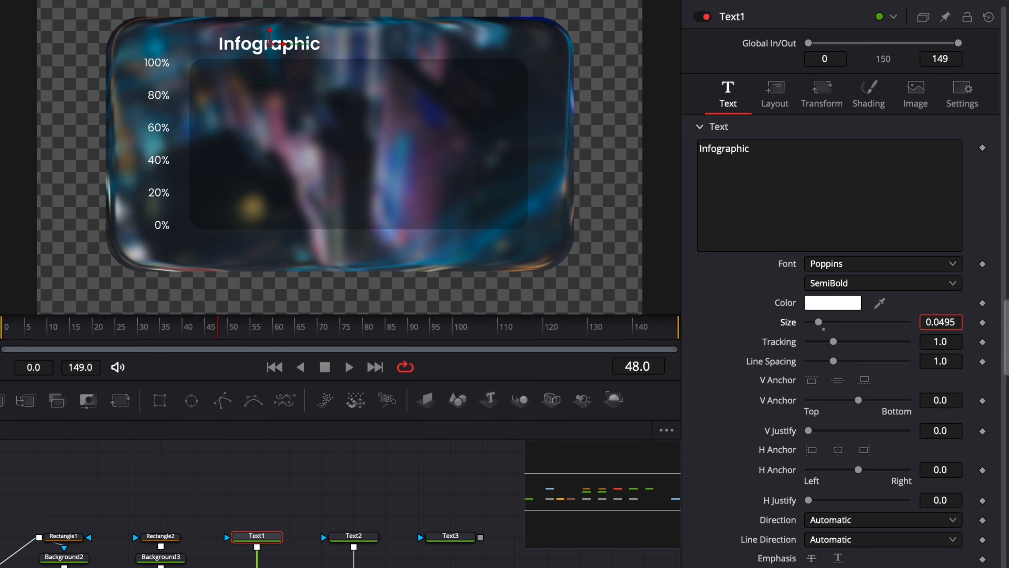
{"action": "left_click_drag", "start_coordinate": [284, 45], "coordinate": [259, 47]}
{"action": "left_click_drag", "start_coordinate": [946, 322], "coordinate": [930, 322]}
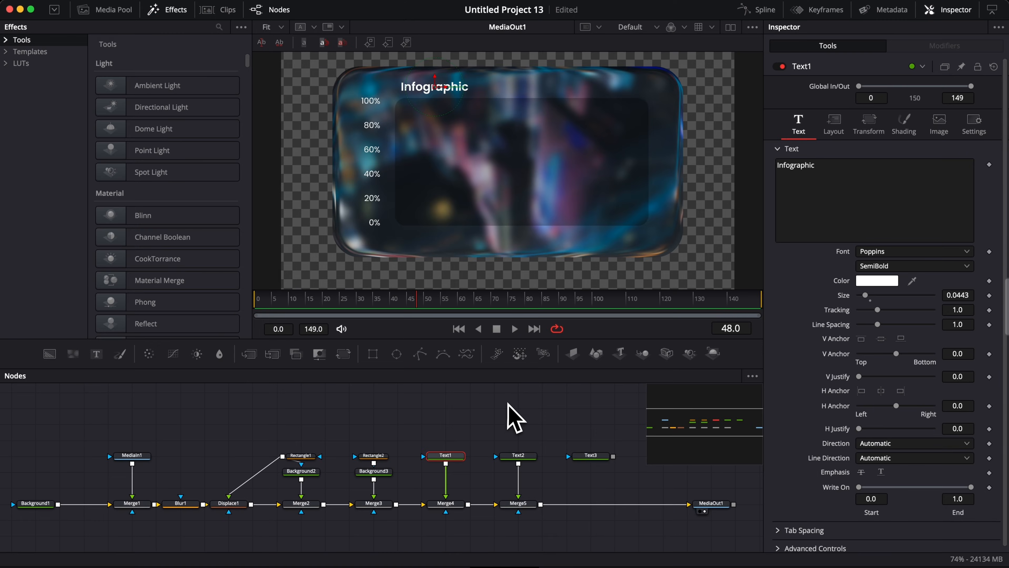
Merge Text3 over the composition after Merge5 and open its Tab Spacing settings
{"action": "left_click", "coordinate": [591, 456]}
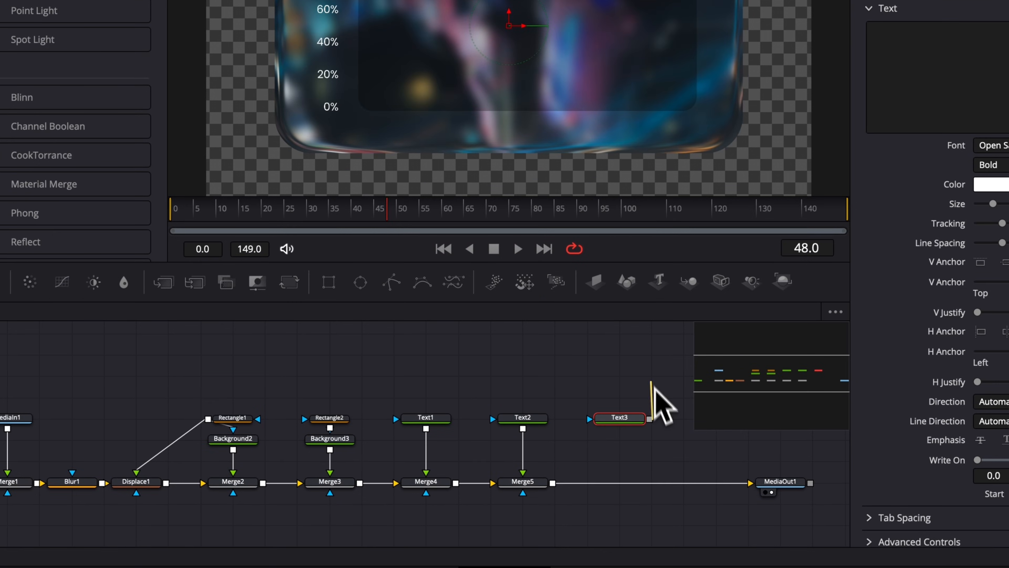
{"action": "left_click_drag", "start_coordinate": [649, 418], "coordinate": [553, 491]}
{"action": "left_click", "coordinate": [617, 418]}
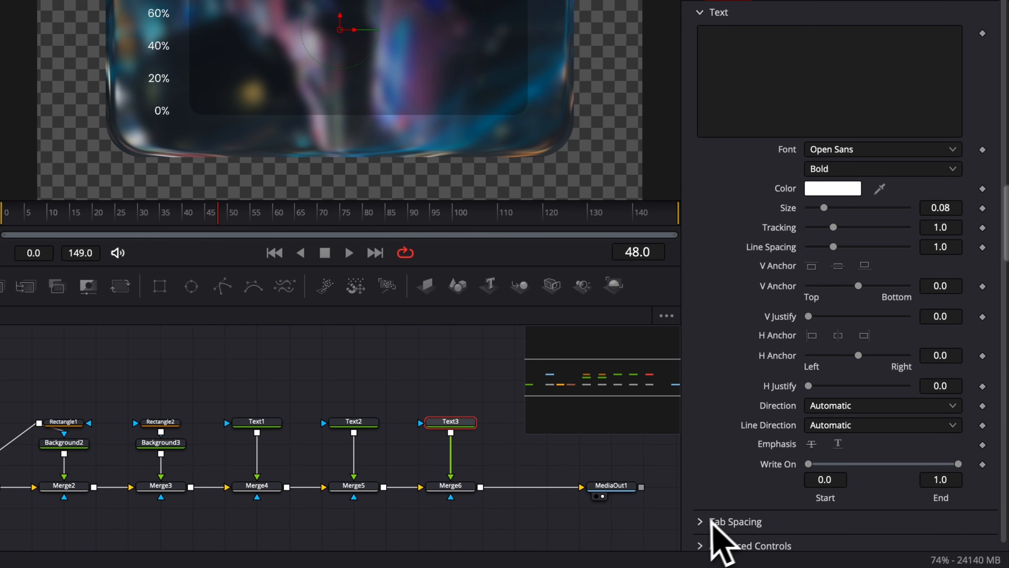
{"action": "left_click", "coordinate": [777, 531]}
{"action": "scroll", "coordinate": [715, 497], "scroll_direction": "down", "scroll_amount": 3}
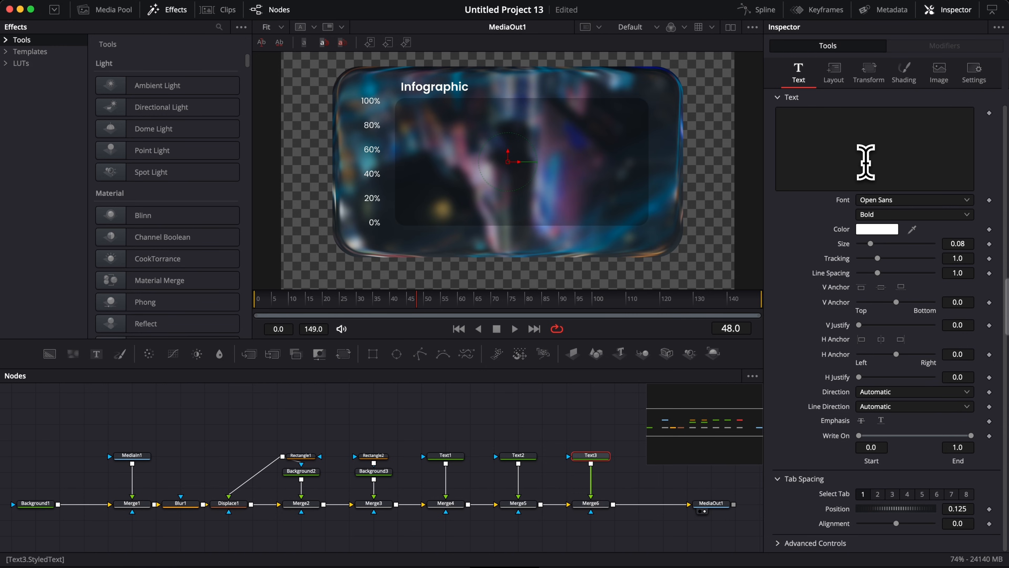
Enter the tab-separated month labels JAN, FEB, MAR, APR, MAY and JUN in Text3 and set their Size to 0.0301
{"action": "left_click", "coordinate": [866, 162]}
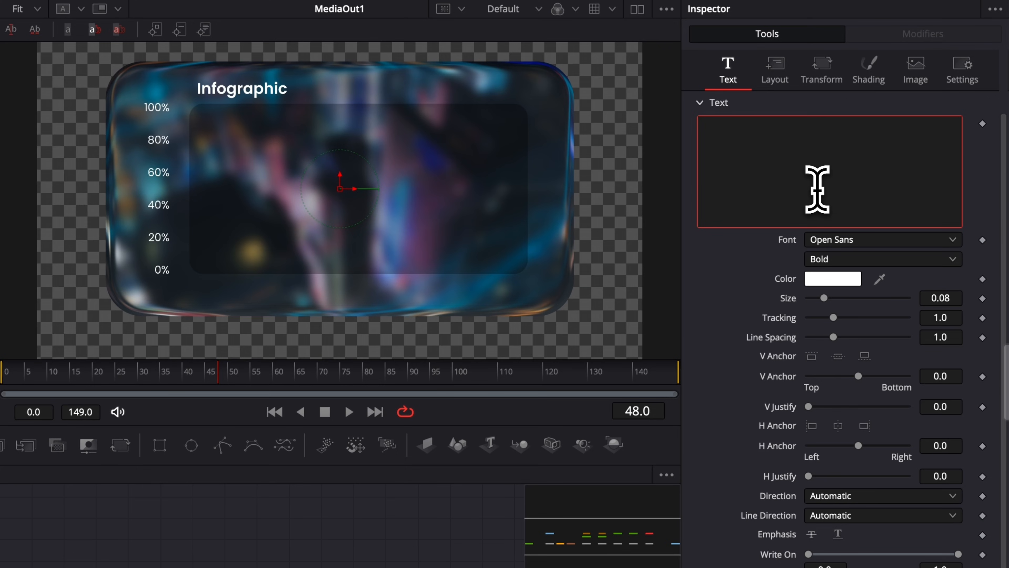
{"action": "type", "text": "JAN"}
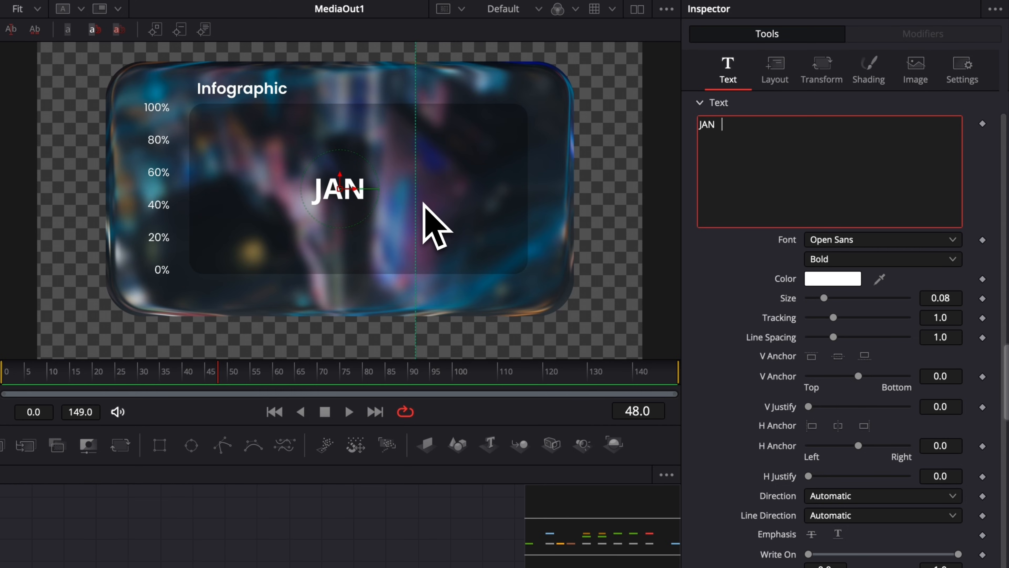
{"action": "type", "text": "FEB  MAR"}
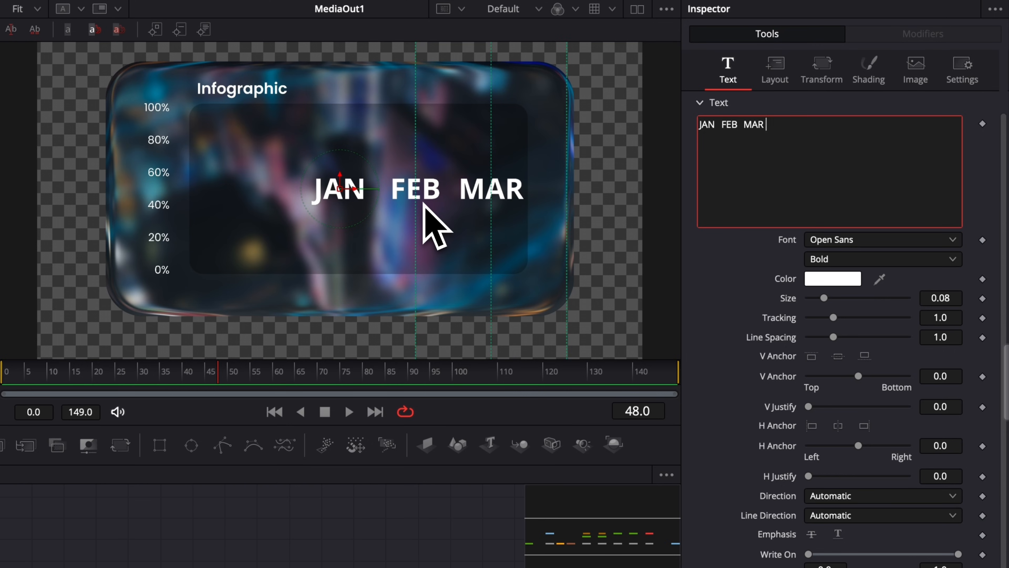
{"action": "type", "text": " APR  MAY JUN"}
{"action": "left_click_drag", "start_coordinate": [824, 298], "coordinate": [814, 298]}
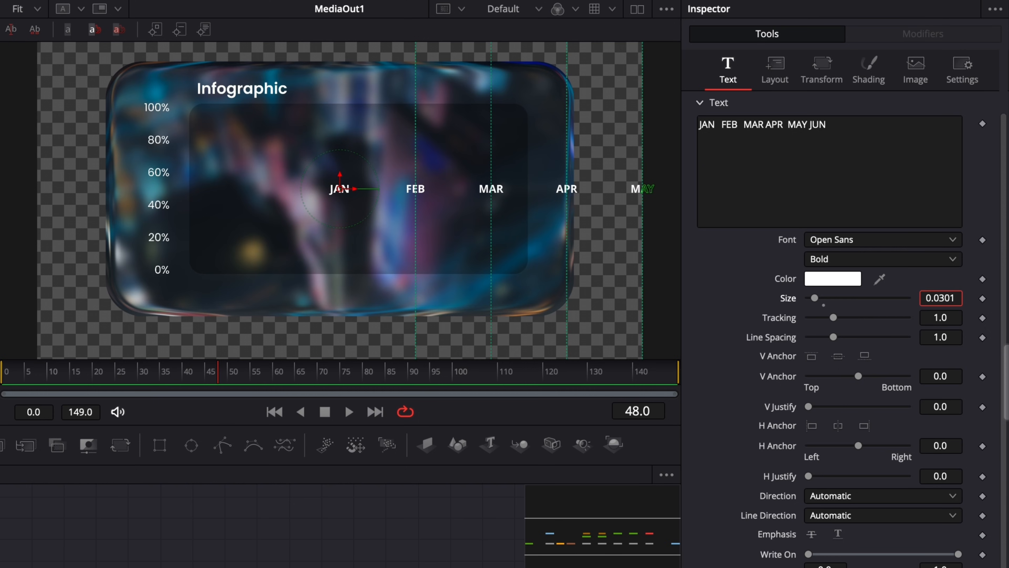
Position the month labels below the inner panel at Center X 0.253, Y 0.213, and set Tab 1's Alignment to 1.0
{"action": "left_click", "coordinate": [775, 72]}
{"action": "left_click_drag", "start_coordinate": [840, 143], "coordinate": [814, 142]}
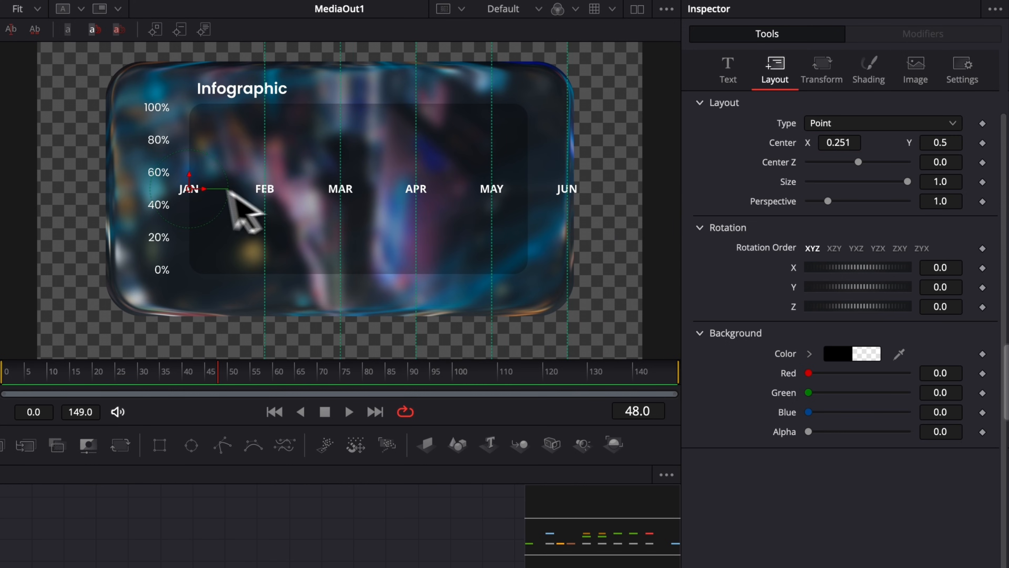
{"action": "left_click_drag", "start_coordinate": [951, 142], "coordinate": [919, 143]}
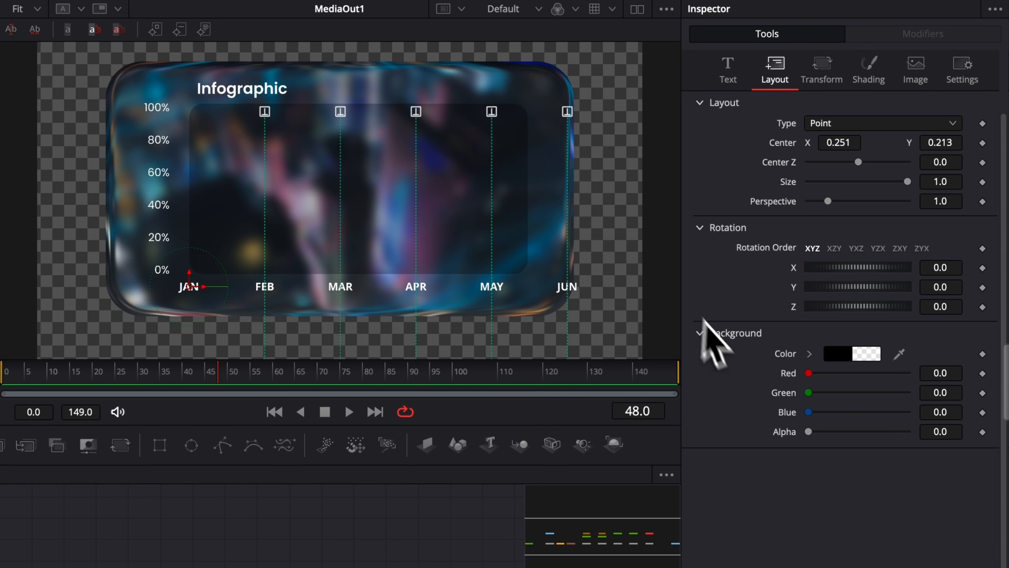
{"action": "left_click", "coordinate": [775, 74]}
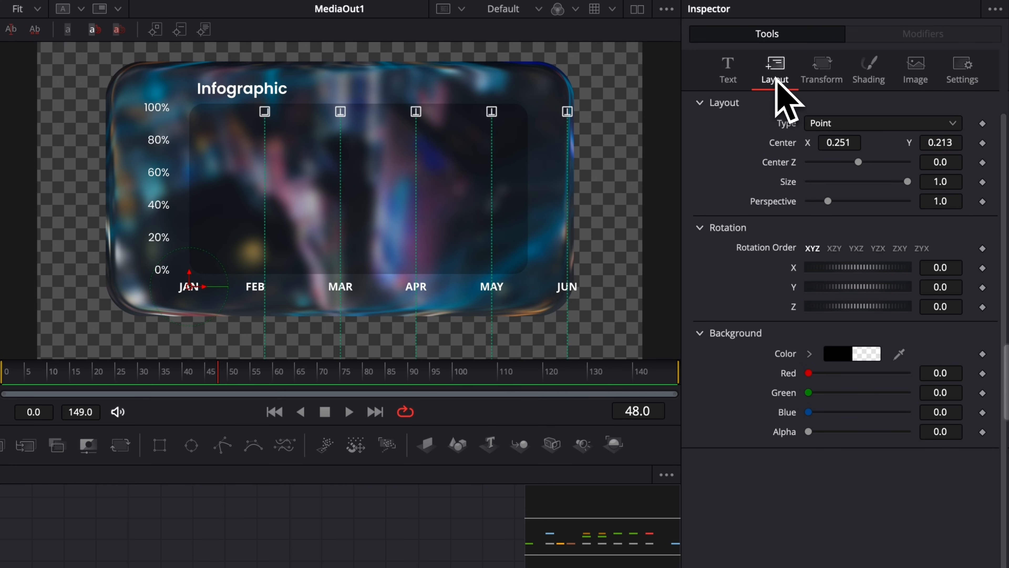
{"action": "mouse_move", "coordinate": [847, 142]}
{"action": "left_mouse_down"}
{"action": "mouse_move", "coordinate": [868, 143]}
{"action": "mouse_move", "coordinate": [832, 142]}
{"action": "mouse_move", "coordinate": [852, 142]}
{"action": "left_mouse_up"}
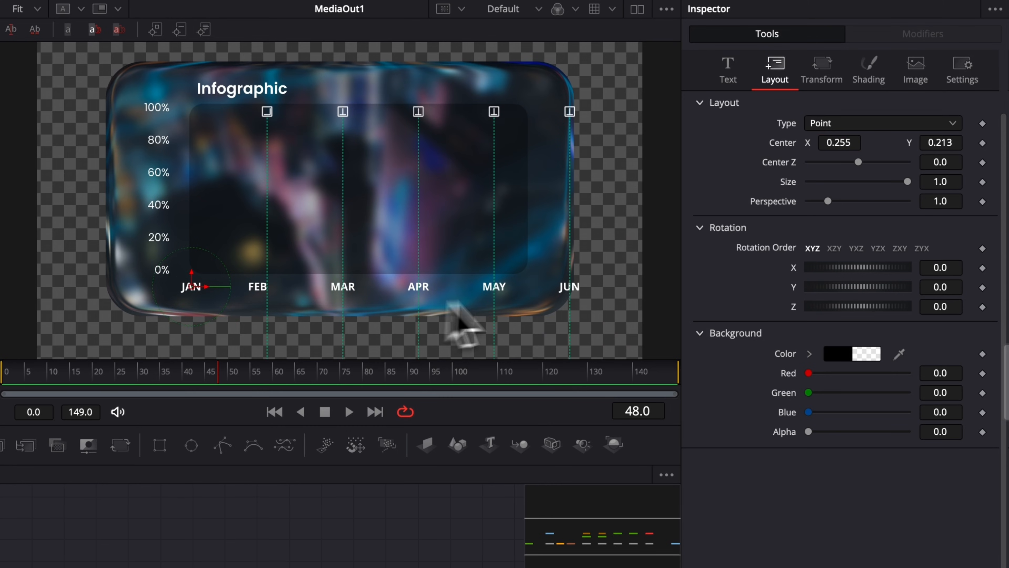
{"action": "left_click_drag", "start_coordinate": [824, 142], "coordinate": [820, 143]}
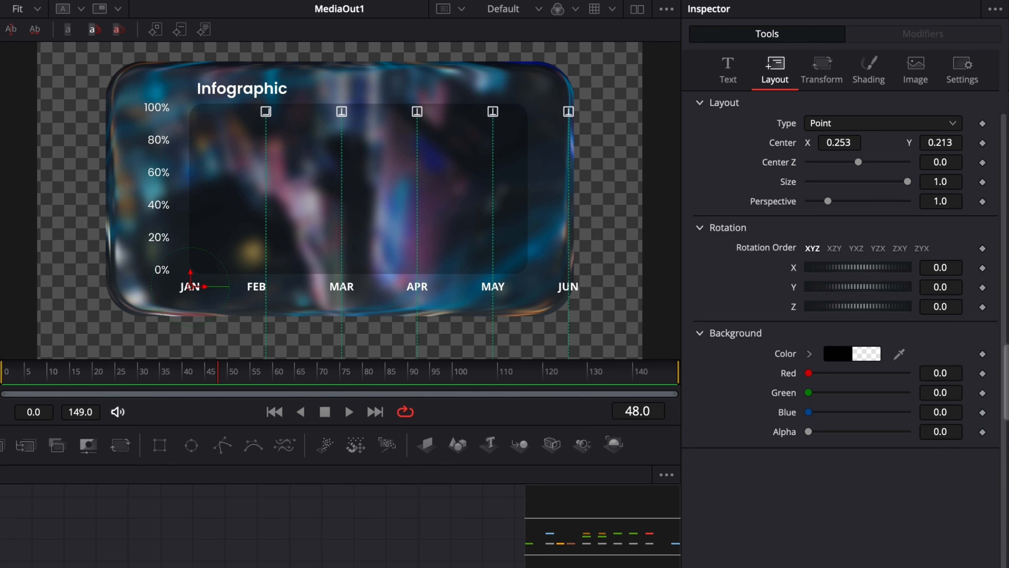
Tighten the spacing of FEB and MAR by setting Tab 1's Position to 0.086 and Tab 2's to 0.183
{"action": "left_click", "coordinate": [715, 71]}
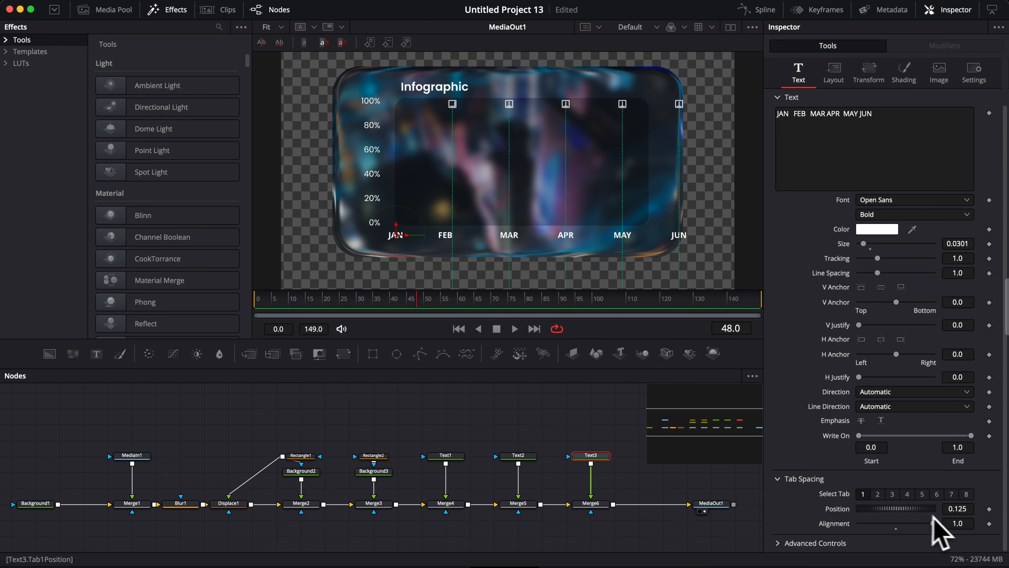
{"action": "left_click", "coordinate": [957, 508]}
{"action": "type", "text": "0.085"}
{"action": "key", "text": "Return"}
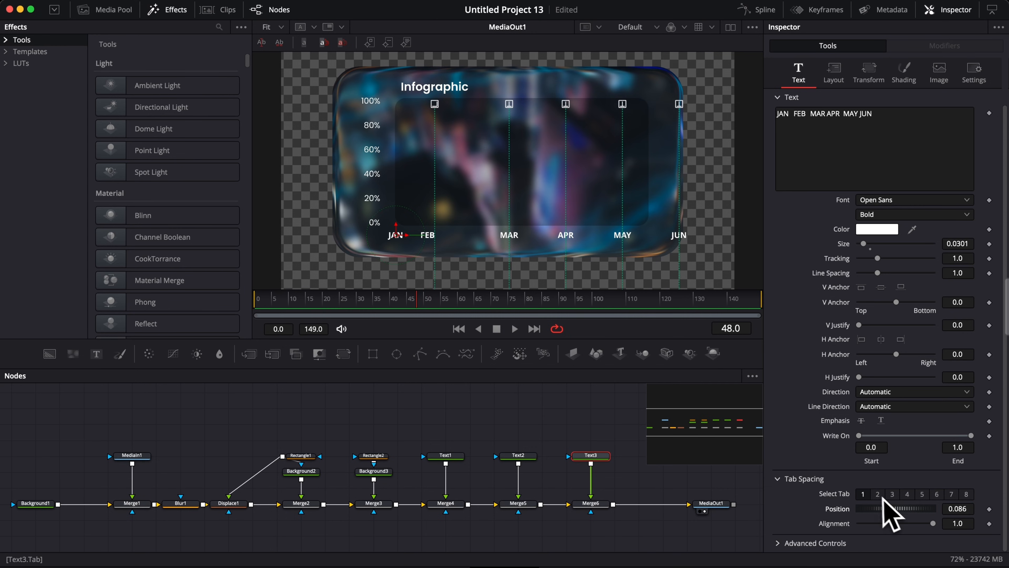
{"action": "left_click", "coordinate": [957, 509]}
{"action": "type", "text": "0.183"}
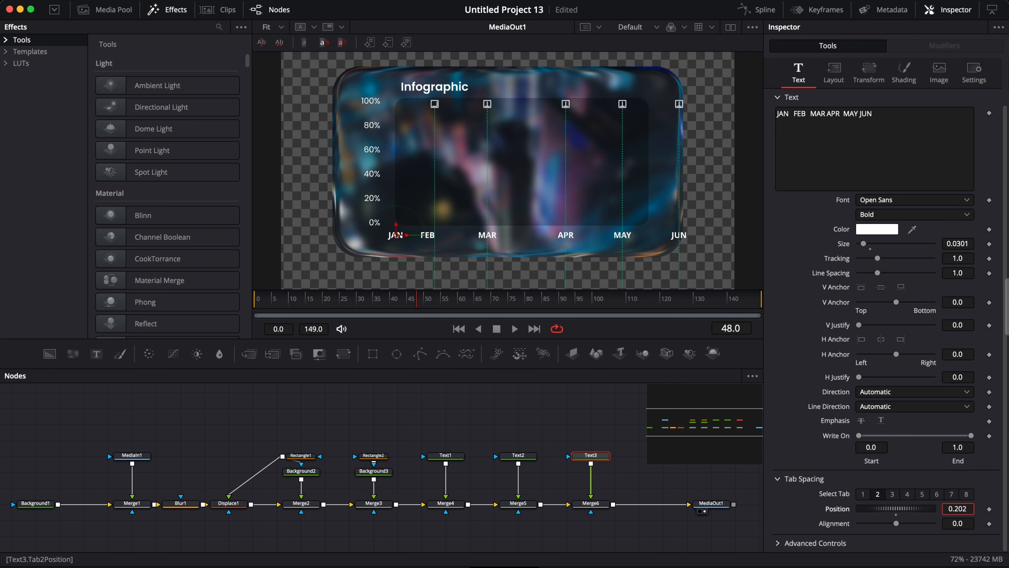
{"action": "key", "text": "Return"}
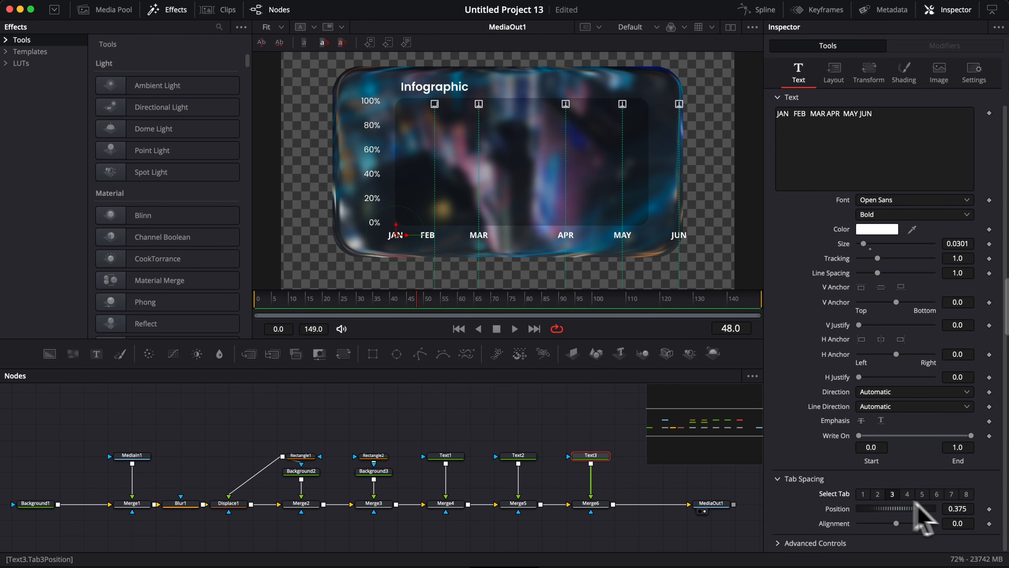
Set Tab 3's Position to 0.286 and bring Tabs 4 and 5 closer so MAY and JUN sit beneath the inner panel
{"action": "left_click", "coordinate": [958, 508]}
{"action": "type", "text": "0.292"}
{"action": "key", "text": "Return"}
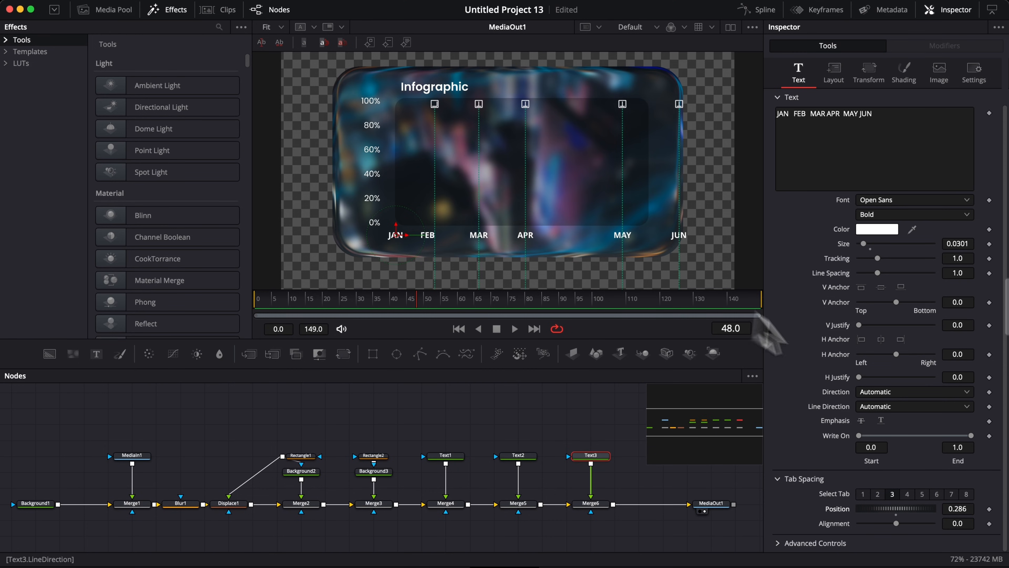
{"action": "left_click", "coordinate": [907, 494]}
{"action": "left_click", "coordinate": [958, 509]}
{"action": "type", "text": "0.417"}
{"action": "key", "text": "Return"}
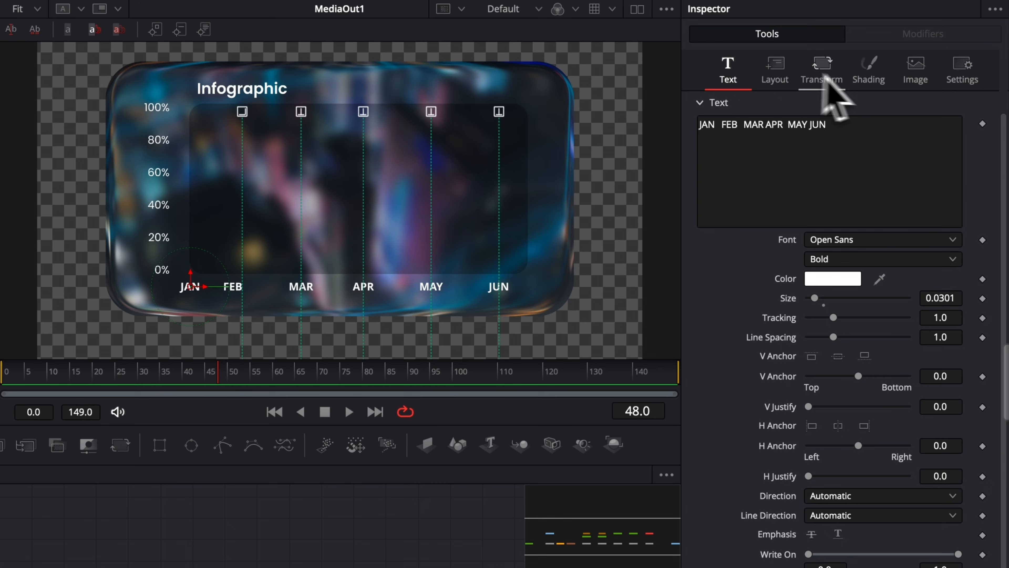
Shift the month labels right to Center X 0.27 so JAN starts at the inner panel's left edge
{"action": "left_click", "coordinate": [839, 74]}
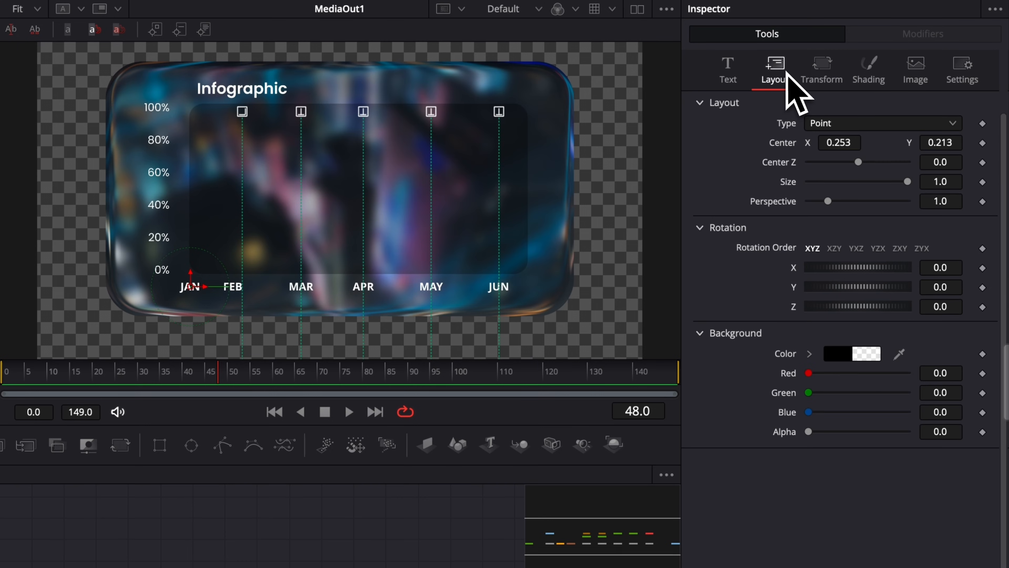
{"action": "left_click_drag", "start_coordinate": [836, 142], "coordinate": [857, 143]}
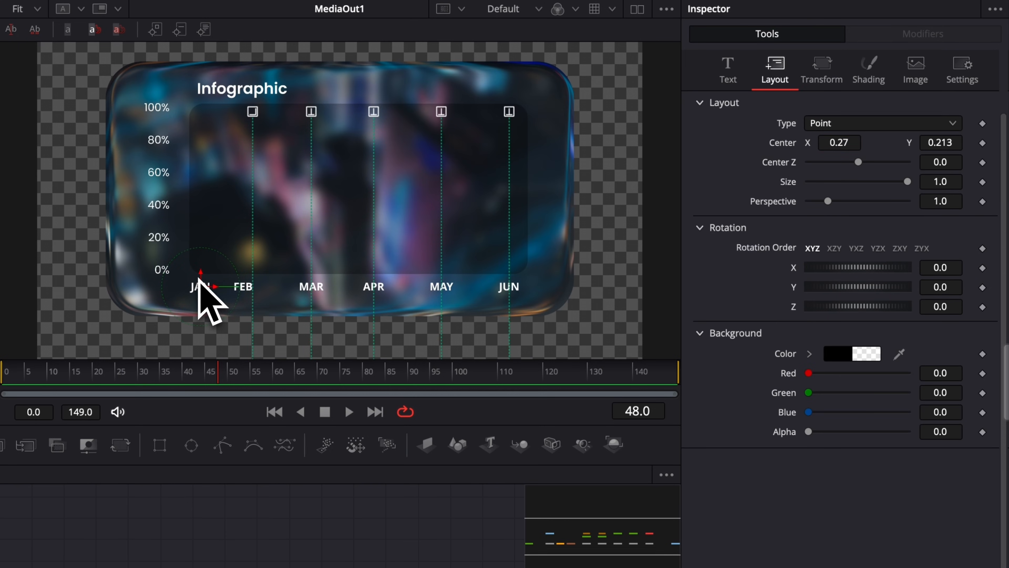
{"action": "left_click", "coordinate": [504, 293]}
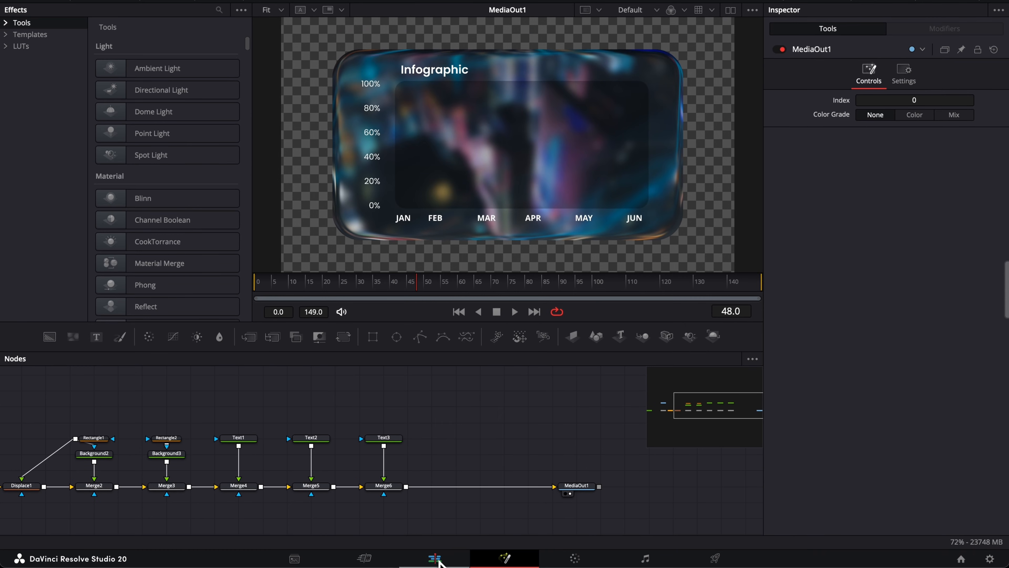
Preview the infographic over the cityscape clip on the Edit page at different times and return to the Fusion page
{"action": "left_click", "coordinate": [435, 558]}
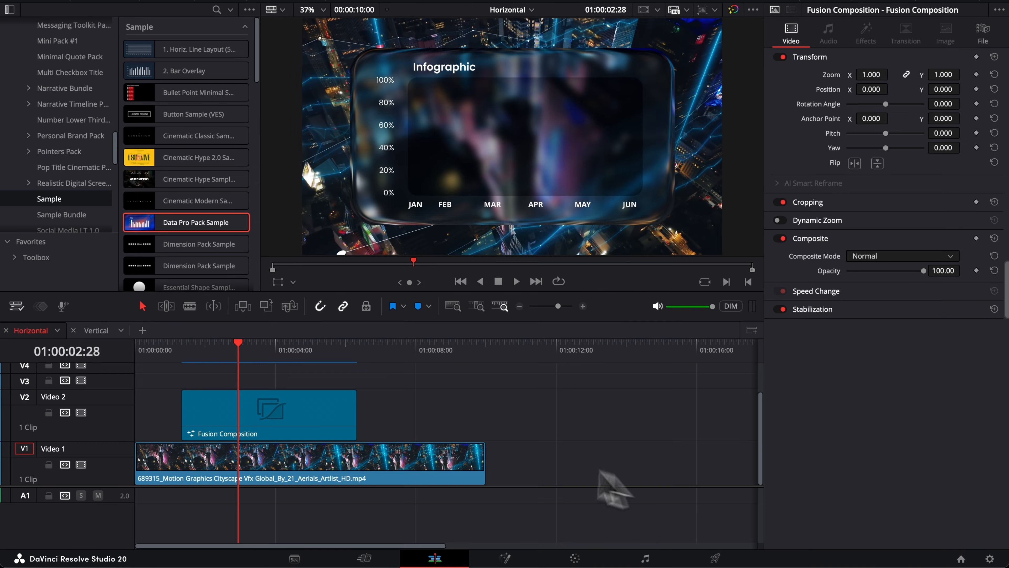
{"action": "left_click", "coordinate": [200, 349]}
{"action": "left_click_drag", "start_coordinate": [195, 352], "coordinate": [291, 371]}
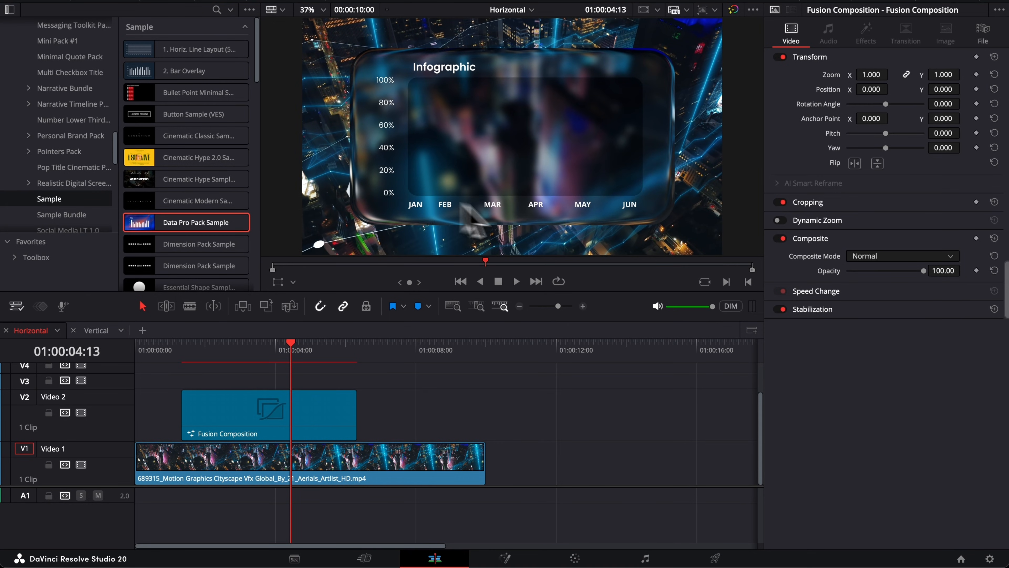
{"action": "left_click", "coordinate": [509, 561]}
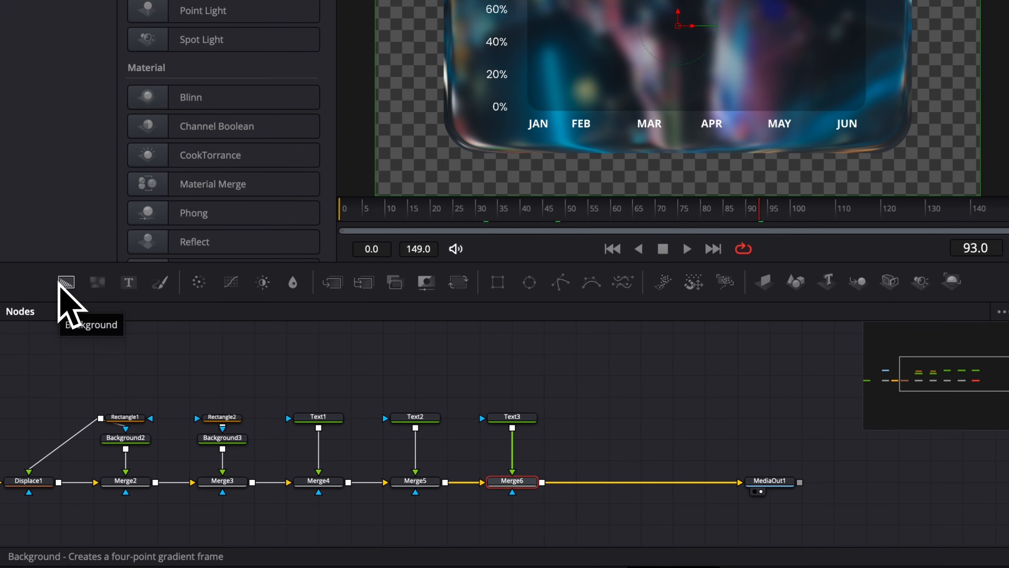
Merge a new Background node over the composition after Merge6 and set its color to solid white
{"action": "left_click_drag", "start_coordinate": [67, 285], "coordinate": [543, 487]}
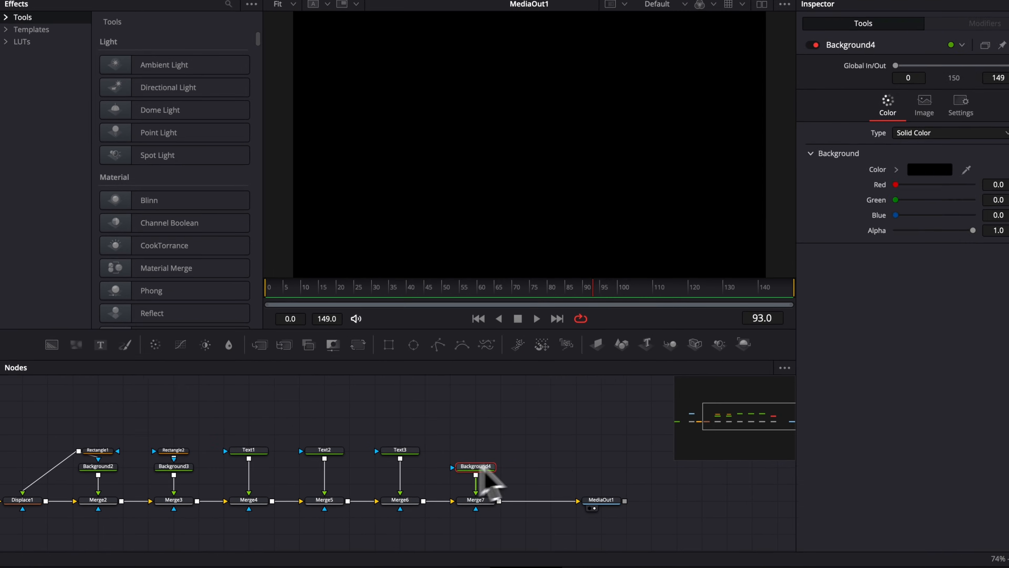
{"action": "left_click", "coordinate": [894, 187]}
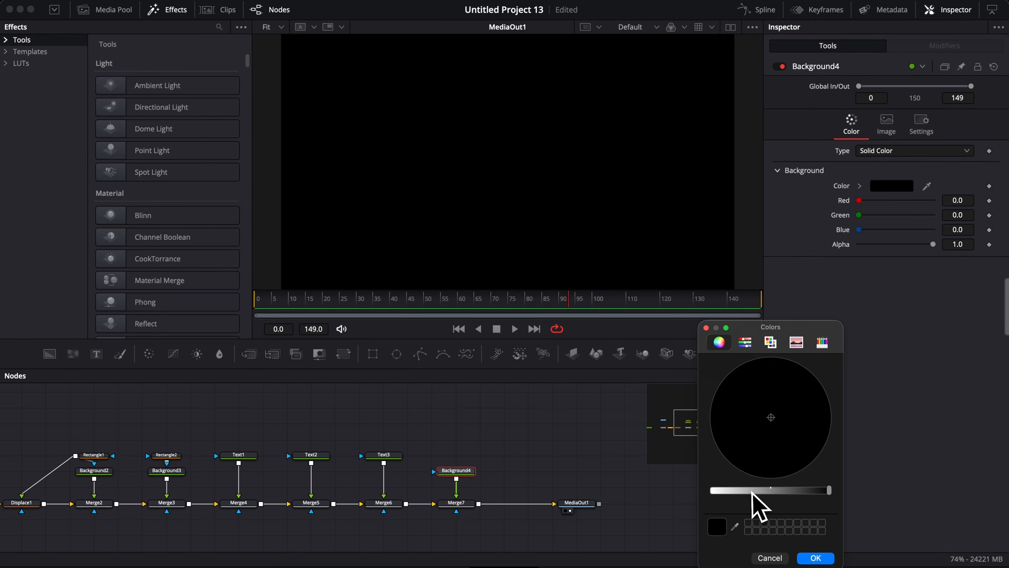
{"action": "left_click_drag", "start_coordinate": [753, 492], "coordinate": [665, 507]}
{"action": "left_click", "coordinate": [814, 557]}
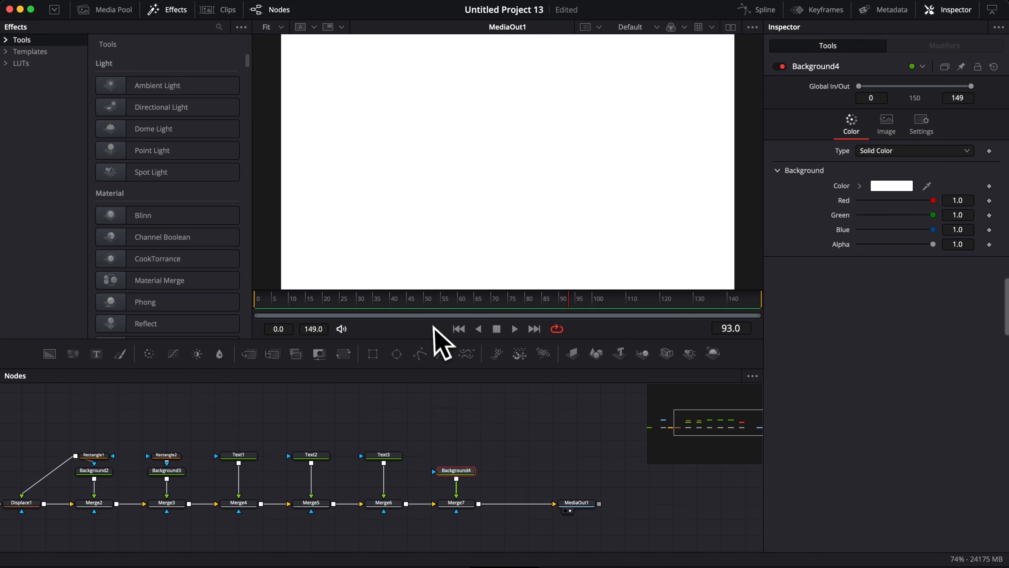
{"action": "scroll", "coordinate": [531, 491], "scroll_direction": "right", "scroll_amount": 3}
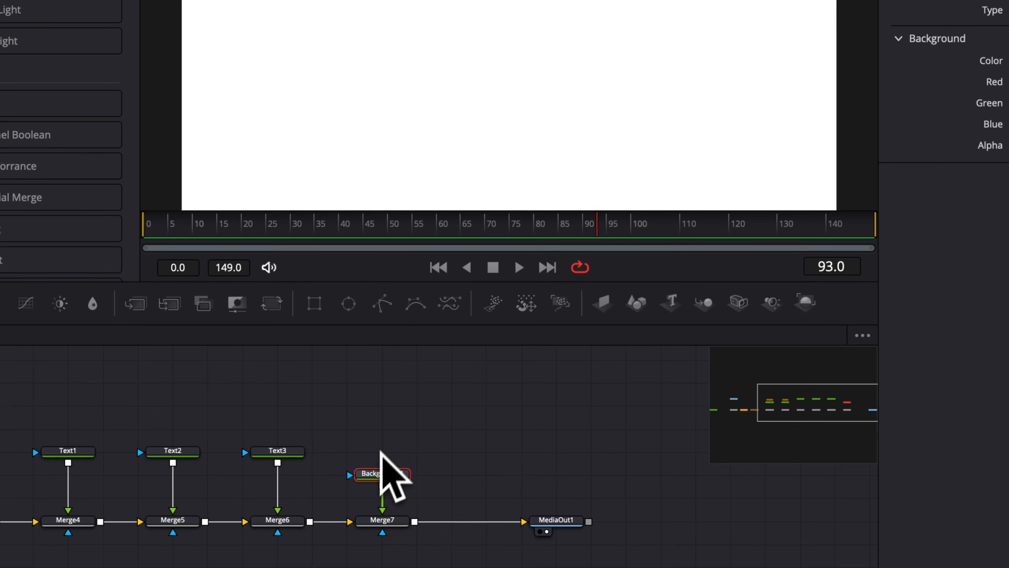
{"action": "mouse_move", "coordinate": [380, 474]}
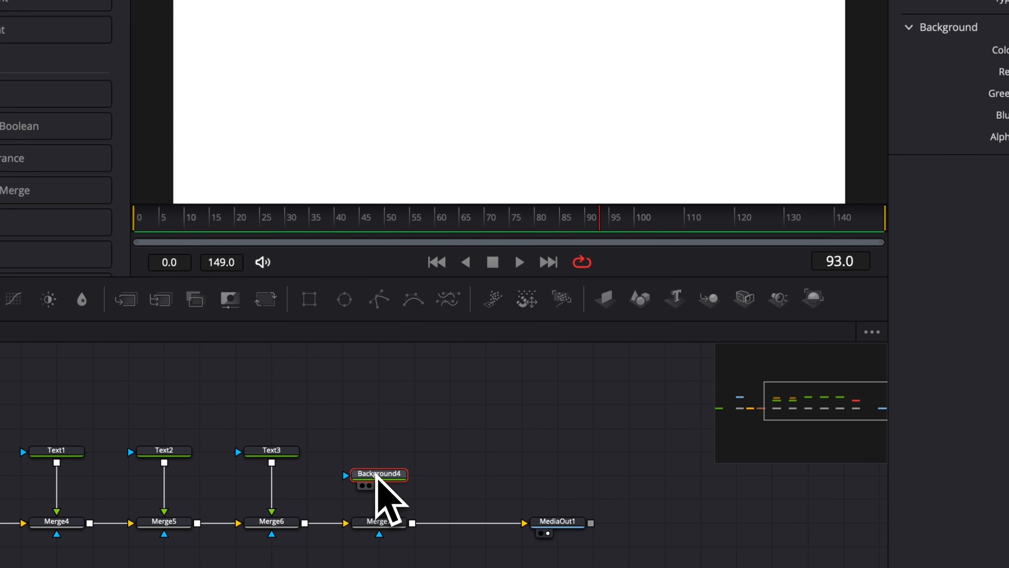
{"action": "left_click_drag", "start_coordinate": [376, 483], "coordinate": [379, 513]}
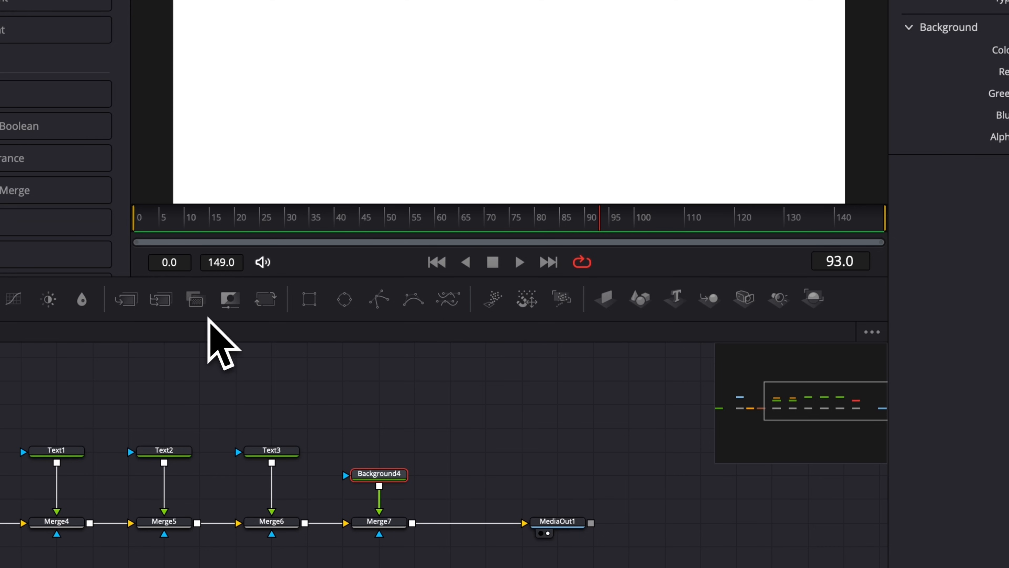
Mask Background4 with a Polygon line running vertically above JAN from 0% to 100%, with a Border Width of 0.0212
{"action": "left_click_drag", "start_coordinate": [378, 300], "coordinate": [385, 434]}
{"action": "left_click_drag", "start_coordinate": [406, 429], "coordinate": [396, 480]}
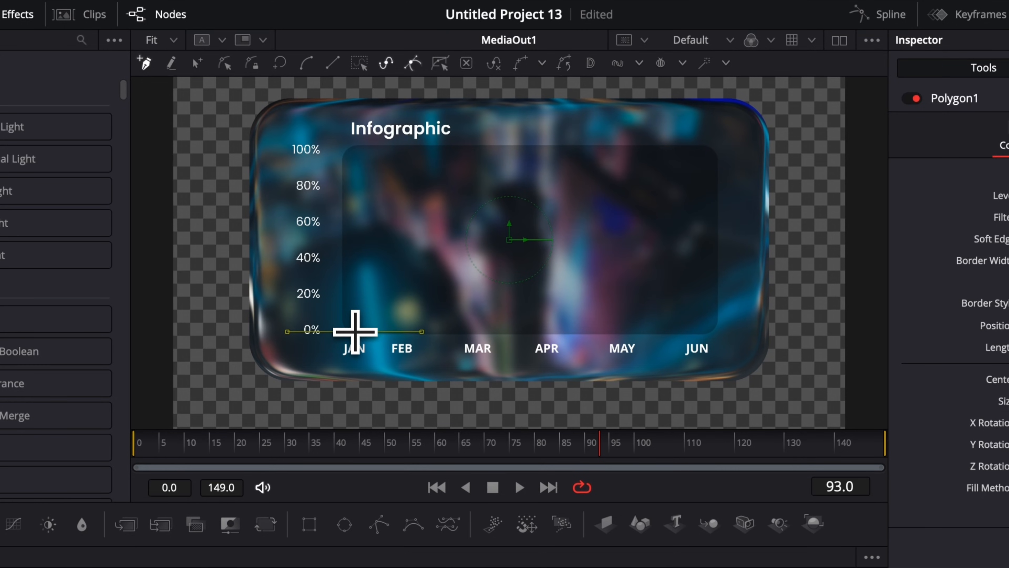
{"action": "left_click", "coordinate": [354, 331]}
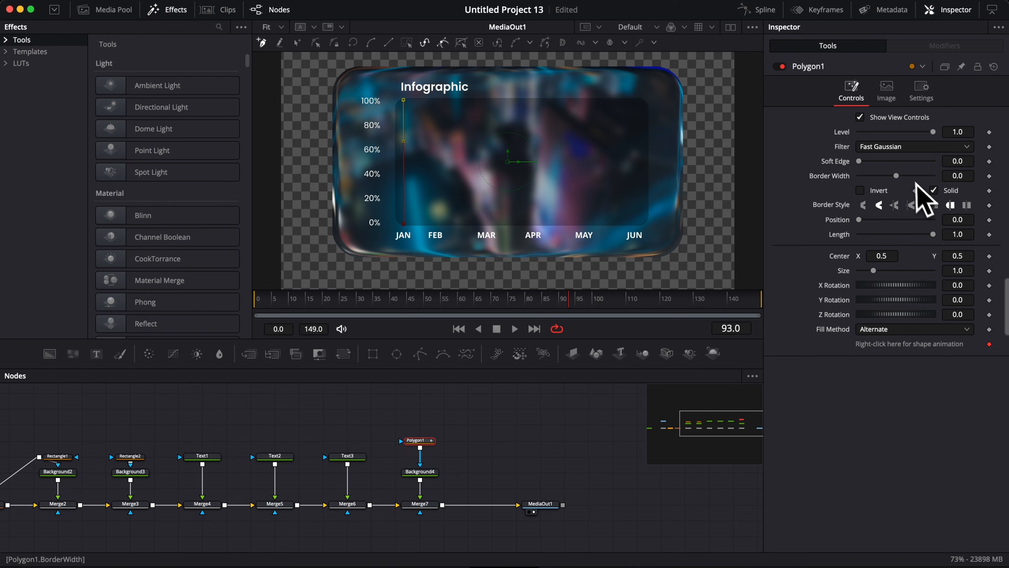
{"action": "left_click_drag", "start_coordinate": [958, 175], "coordinate": [968, 175]}
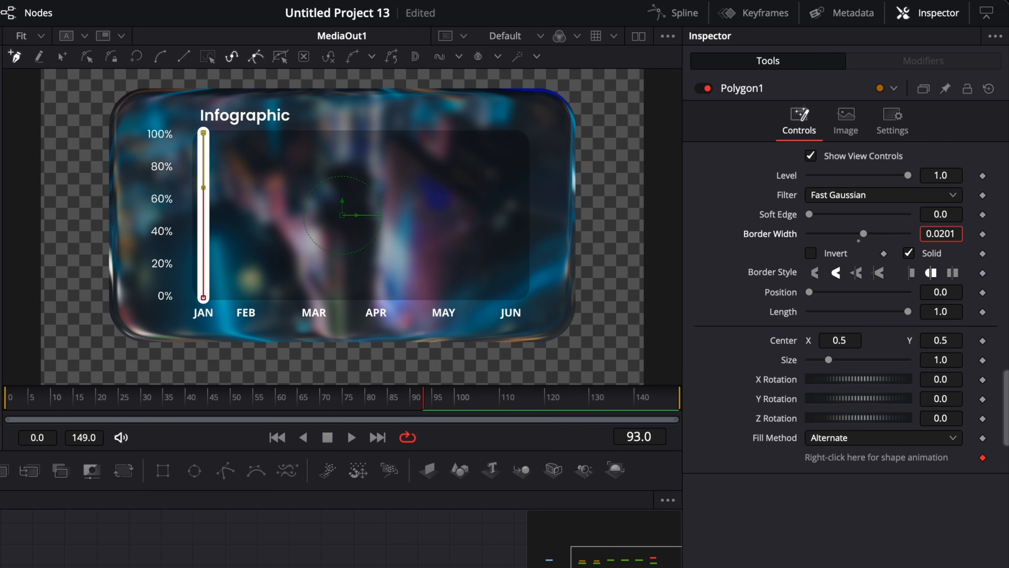
Switch the bar's ends to flat and back to rounded while inspecting them at 200% zoom
{"action": "left_click", "coordinate": [912, 275]}
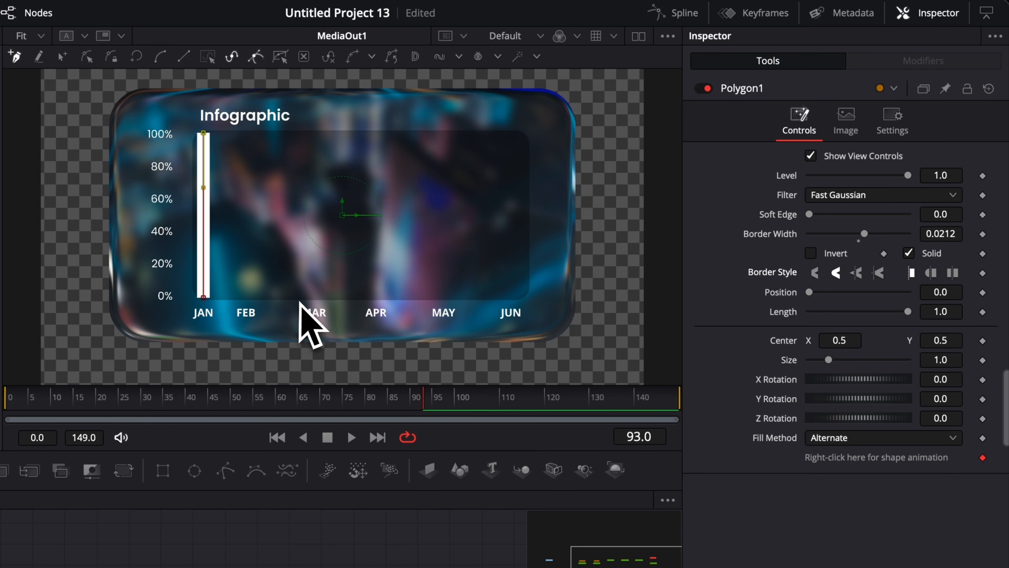
{"action": "left_click", "coordinate": [27, 36]}
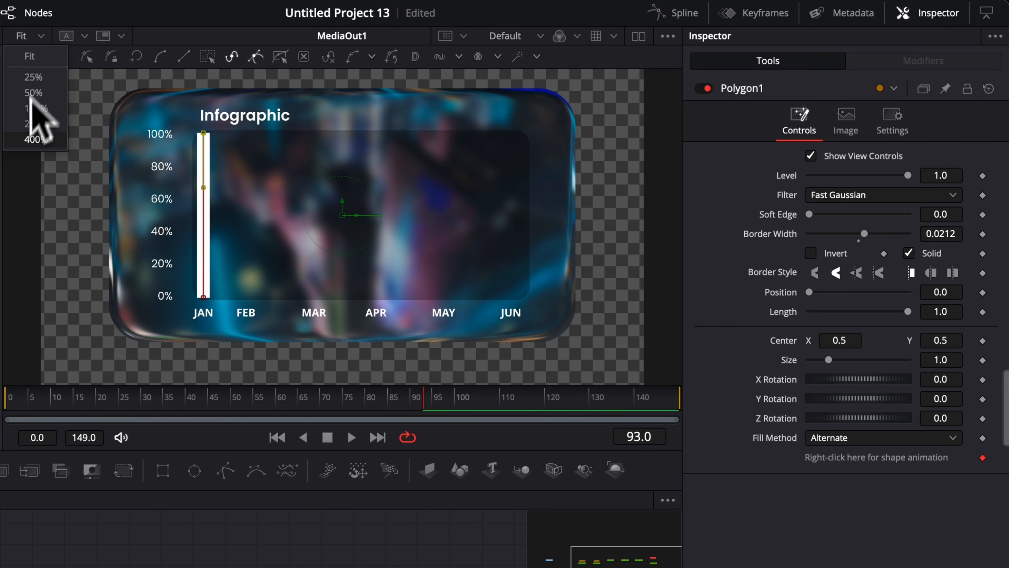
{"action": "left_click", "coordinate": [33, 124]}
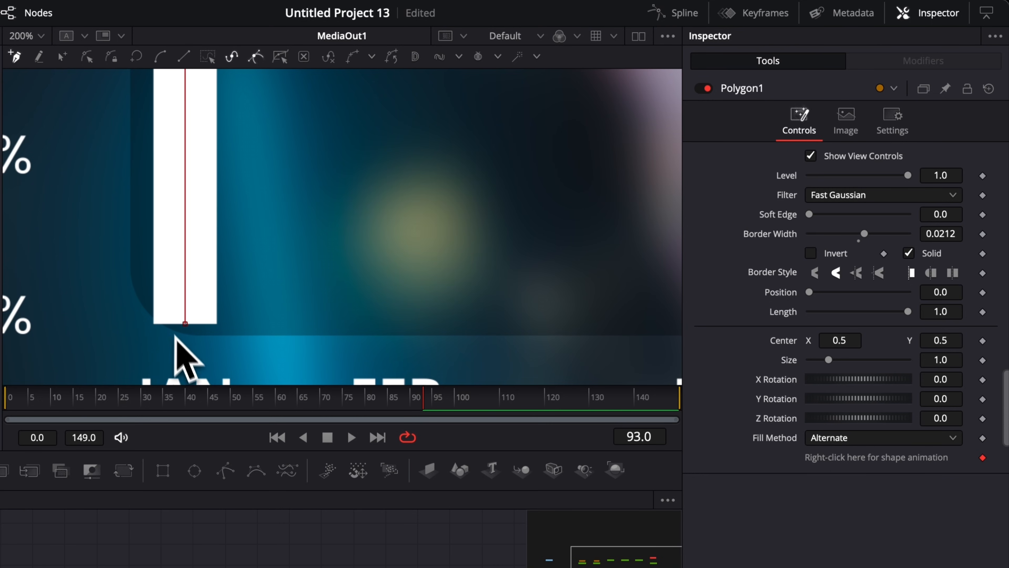
{"action": "left_click", "coordinate": [931, 274]}
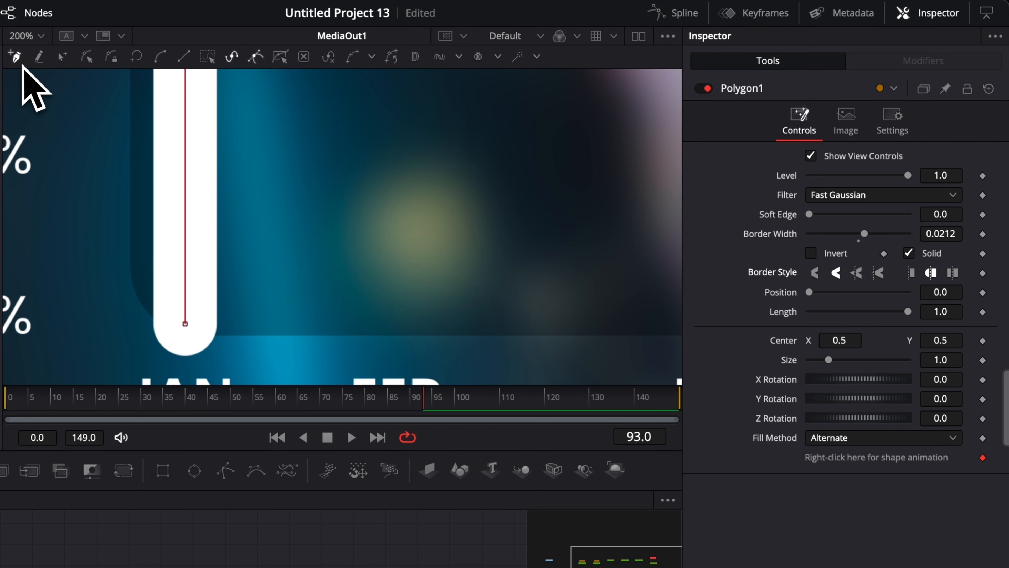
Fit the whole infographic in the viewer, select both ends of the polygon line and publish them as editable points
{"action": "key", "text": "ctrl+s"}
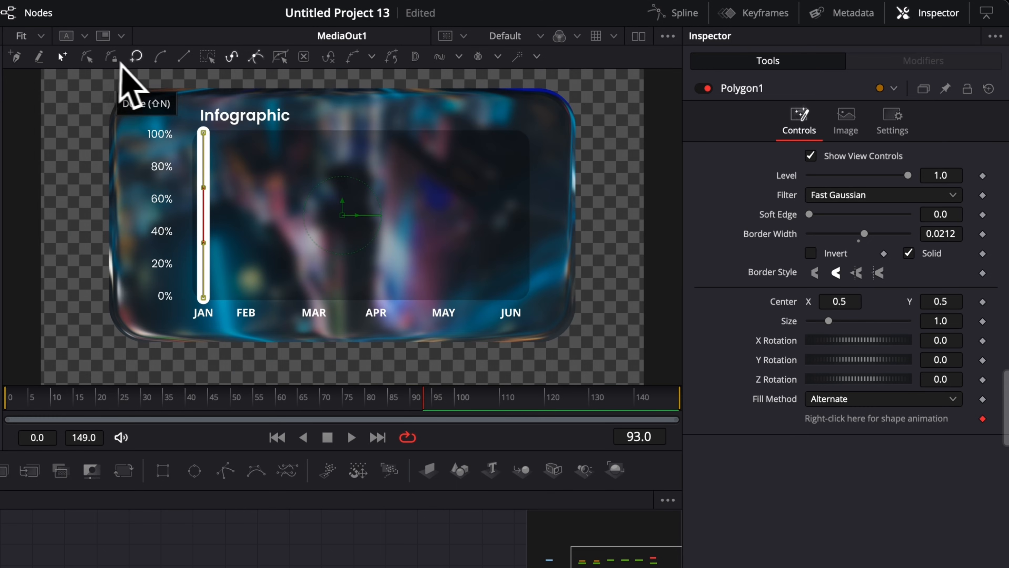
{"action": "left_click", "coordinate": [136, 60]}
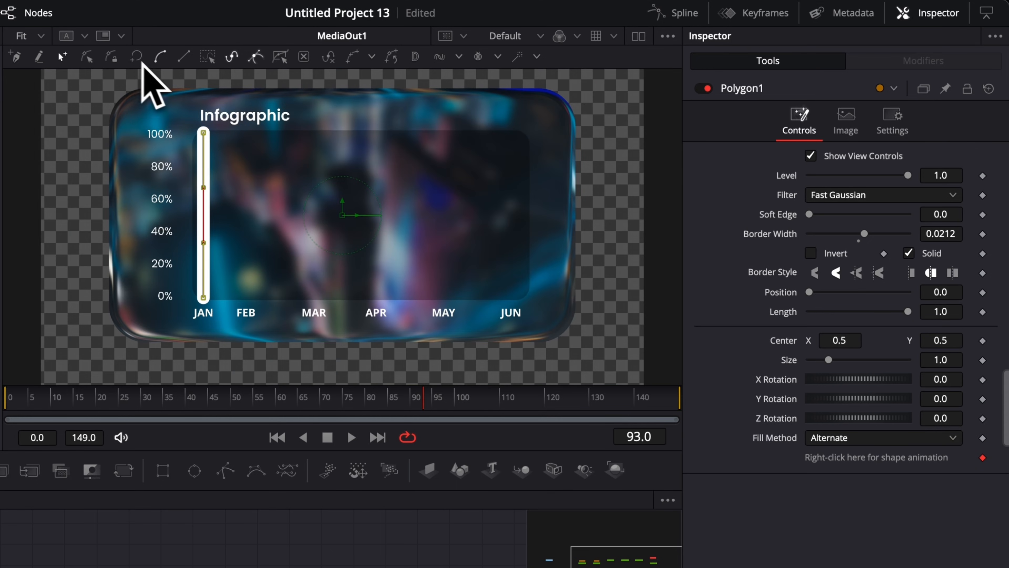
{"action": "left_click_drag", "start_coordinate": [165, 105], "coordinate": [266, 306]}
{"action": "left_click", "coordinate": [372, 57]}
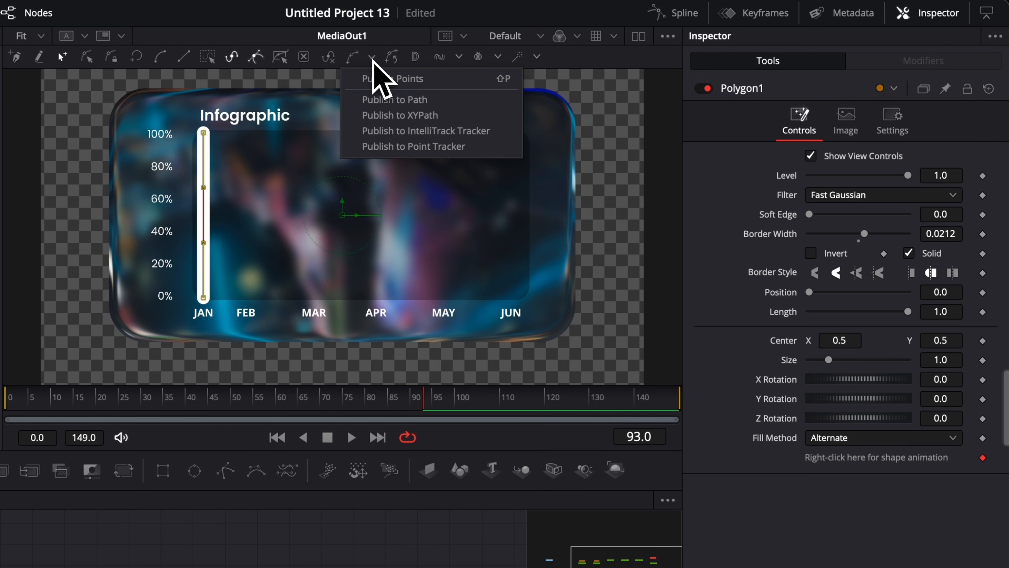
{"action": "left_click", "coordinate": [383, 80]}
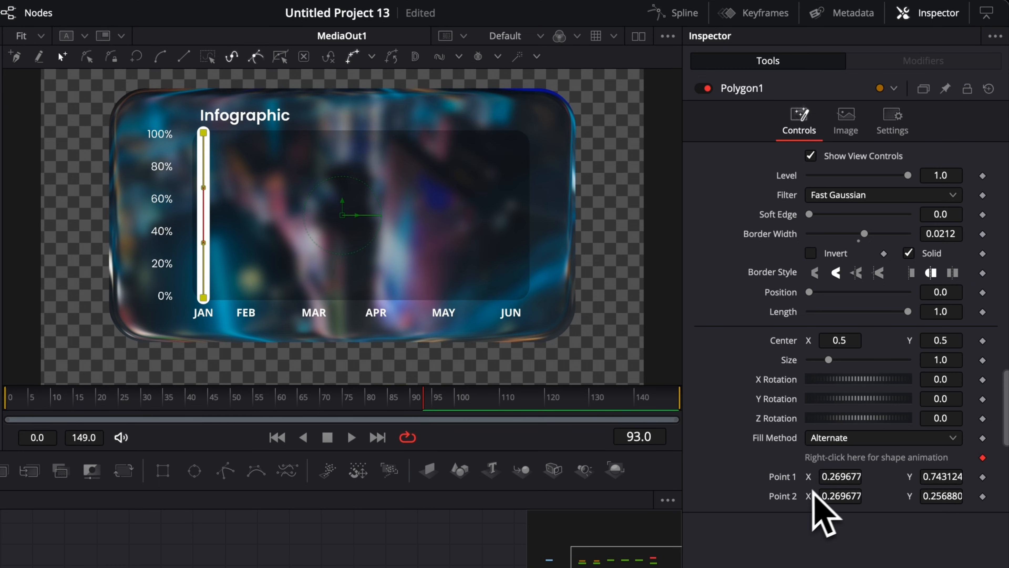
Set Point 1 Y to 0.722125 and Point 2 Y to 0.270881 so the rounded bar stays within the inner panel
{"action": "mouse_move", "coordinate": [836, 477]}
{"action": "left_mouse_down"}
{"action": "mouse_move", "coordinate": [862, 476]}
{"action": "mouse_move", "coordinate": [836, 476]}
{"action": "left_mouse_up"}
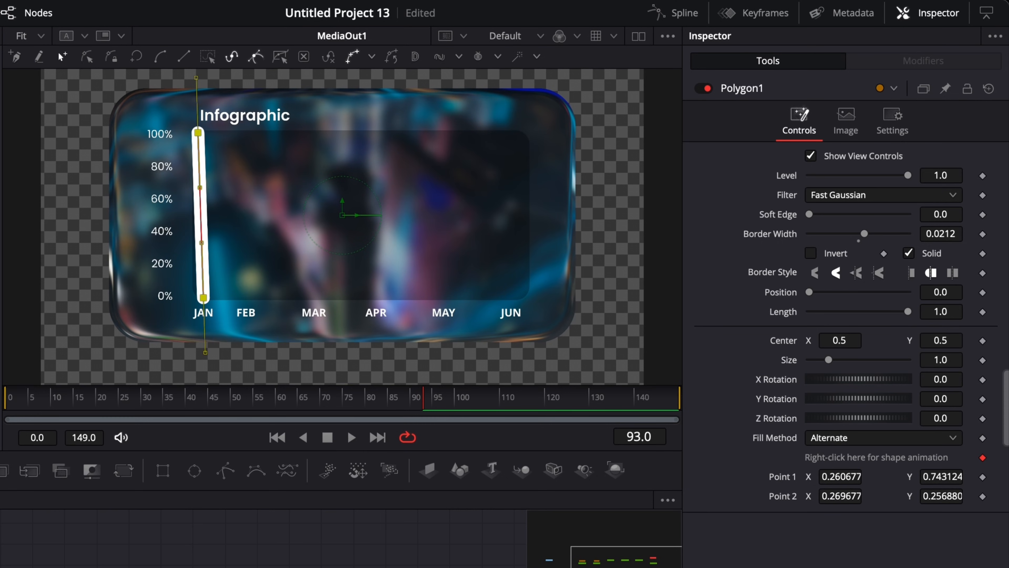
{"action": "mouse_move", "coordinate": [948, 479]}
{"action": "left_mouse_down"}
{"action": "mouse_move", "coordinate": [938, 479]}
{"action": "mouse_move", "coordinate": [945, 497]}
{"action": "left_mouse_up"}
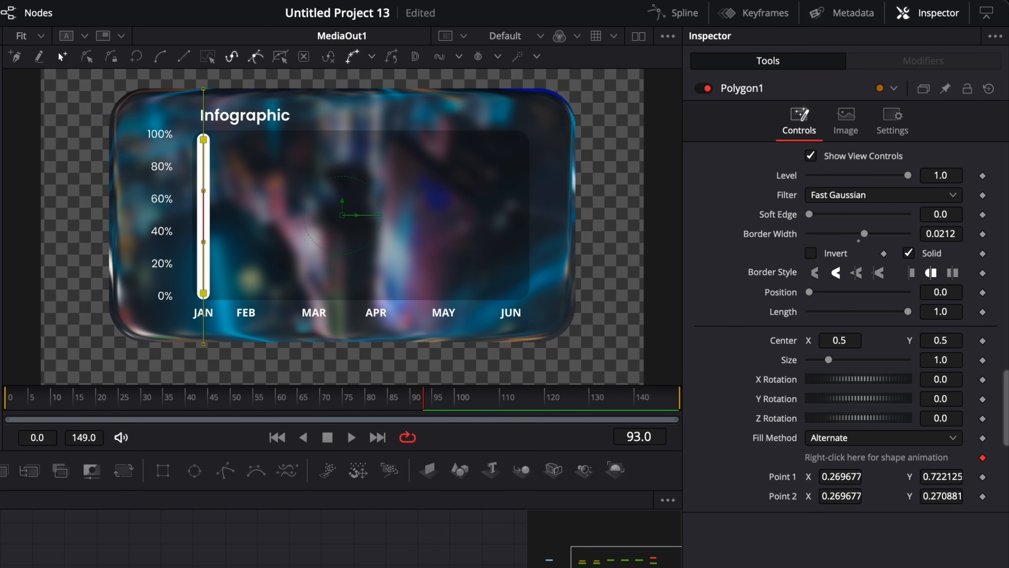
{"action": "left_click", "coordinate": [371, 253]}
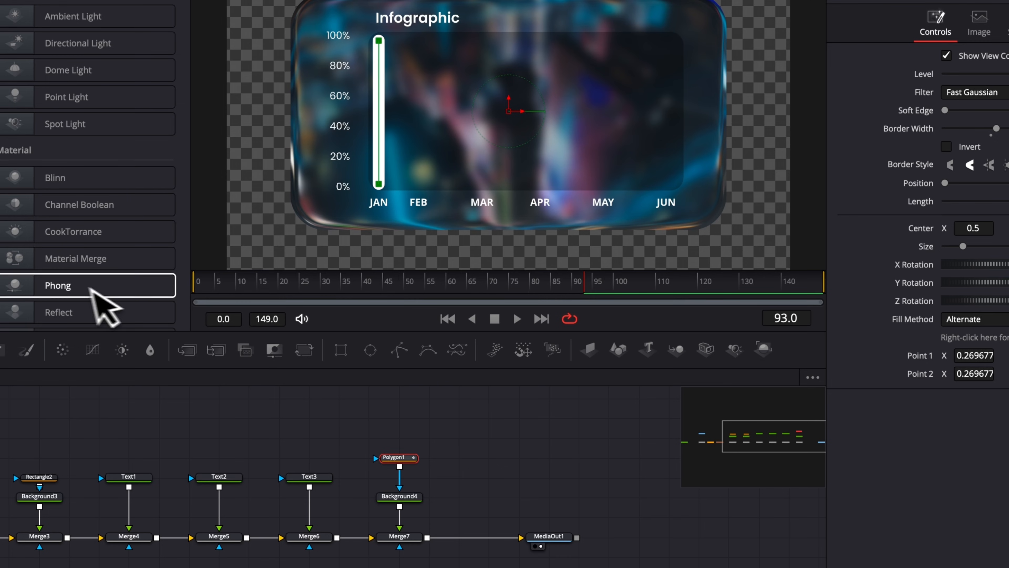
Animate the JAN bar growing upward by keyframing Point 1 at frame 15 and setting its Y to 0.271125 at frame 0
{"action": "left_click_drag", "start_coordinate": [239, 281], "coordinate": [262, 287]}
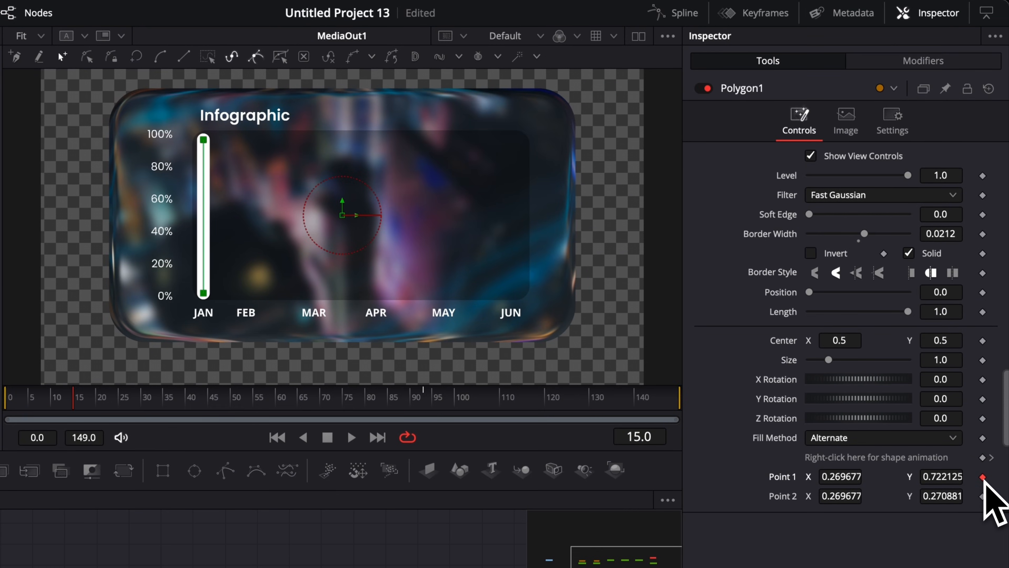
{"action": "left_click_drag", "start_coordinate": [20, 404], "coordinate": [9, 412]}
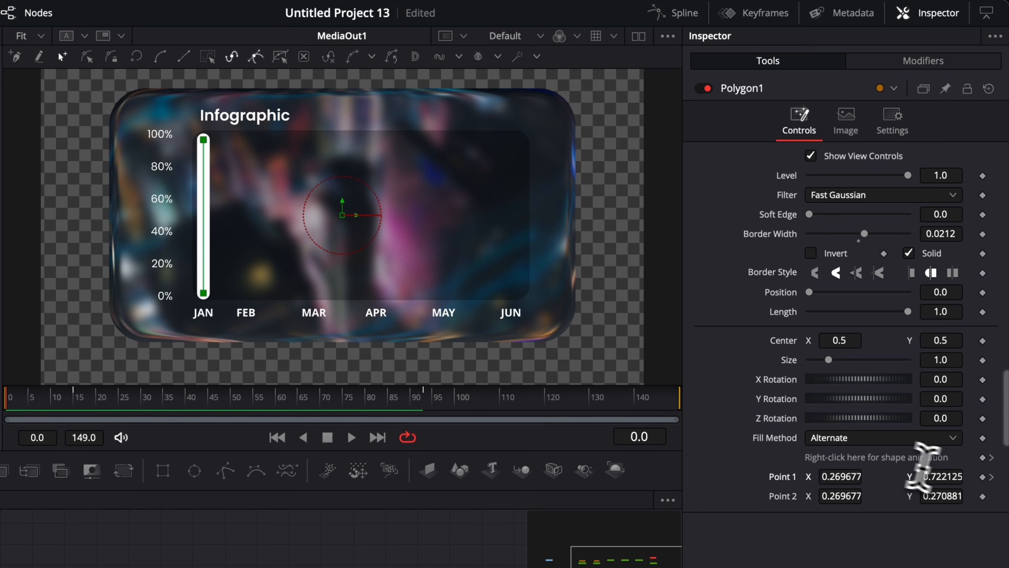
{"action": "left_click_drag", "start_coordinate": [941, 476], "coordinate": [910, 476]}
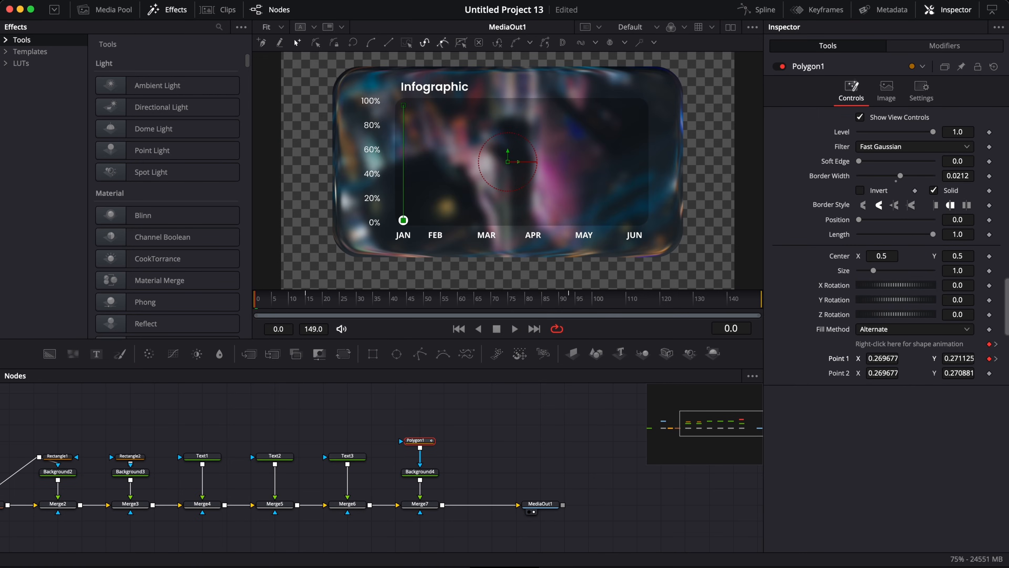
{"action": "left_click_drag", "start_coordinate": [306, 302], "coordinate": [280, 302]}
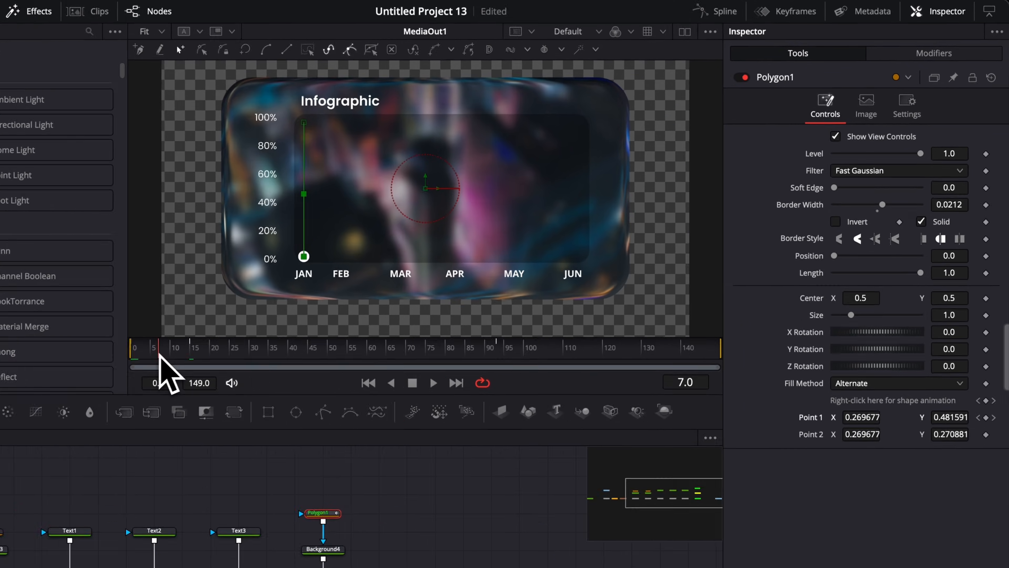
Keyframe the polygon's Level at 0.0 on frame 0 and 1.0 on frame 8, and play back the bar animation
{"action": "left_click_drag", "start_coordinate": [160, 355], "coordinate": [166, 354]}
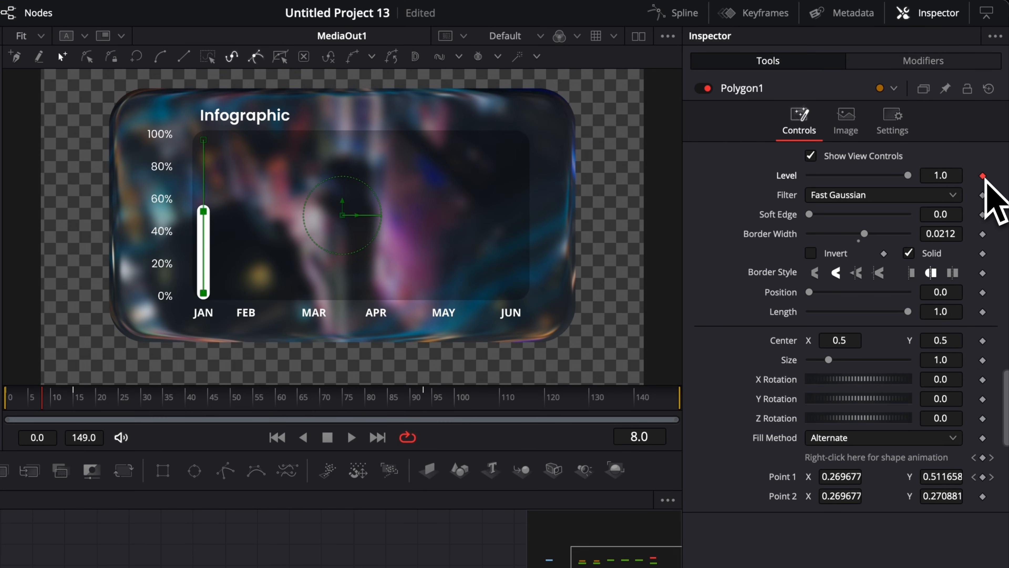
{"action": "left_click", "coordinate": [12, 400]}
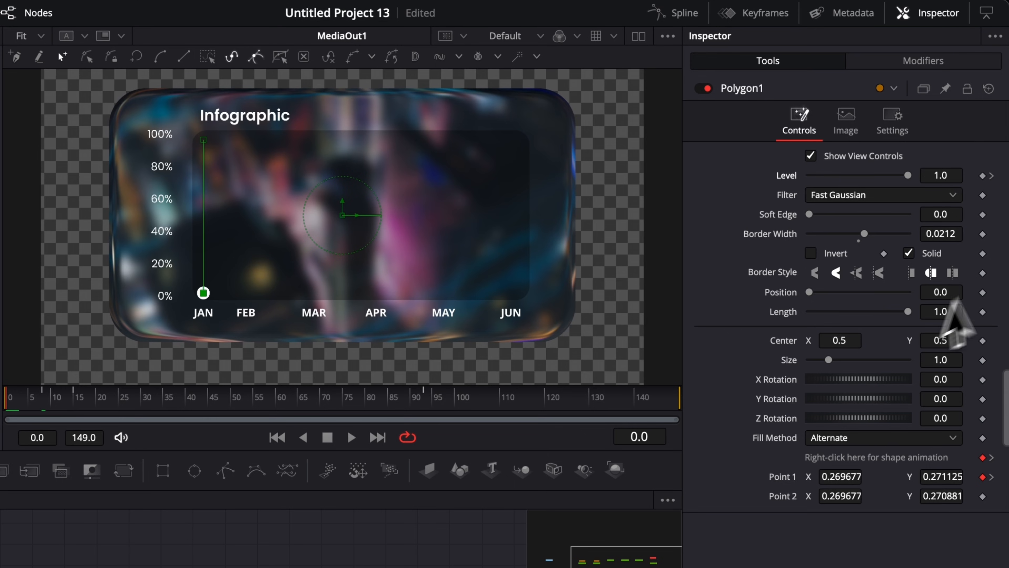
{"action": "left_click_drag", "start_coordinate": [909, 176], "coordinate": [694, 199]}
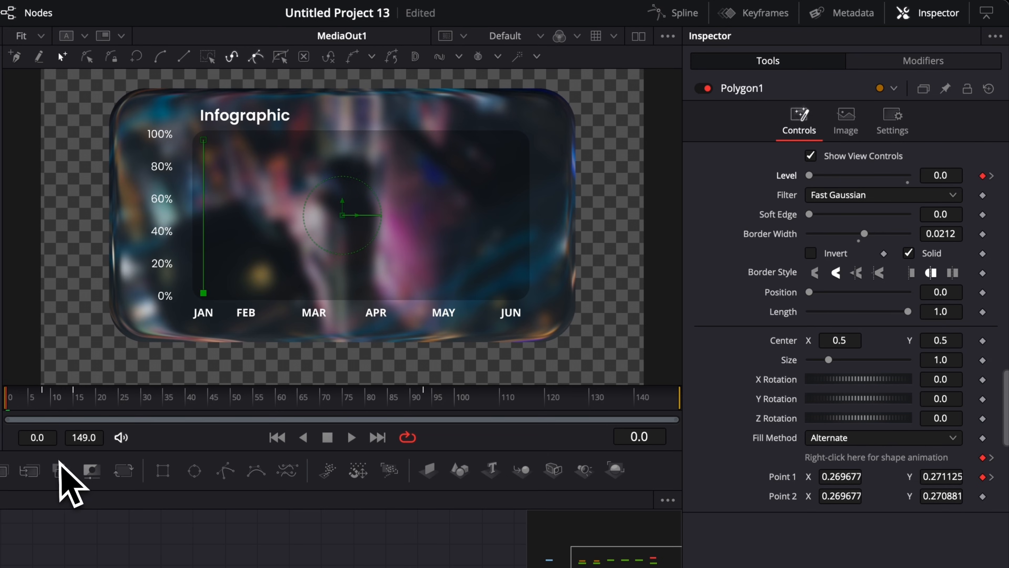
{"action": "key", "text": "space"}
{"action": "key", "text": "space"}
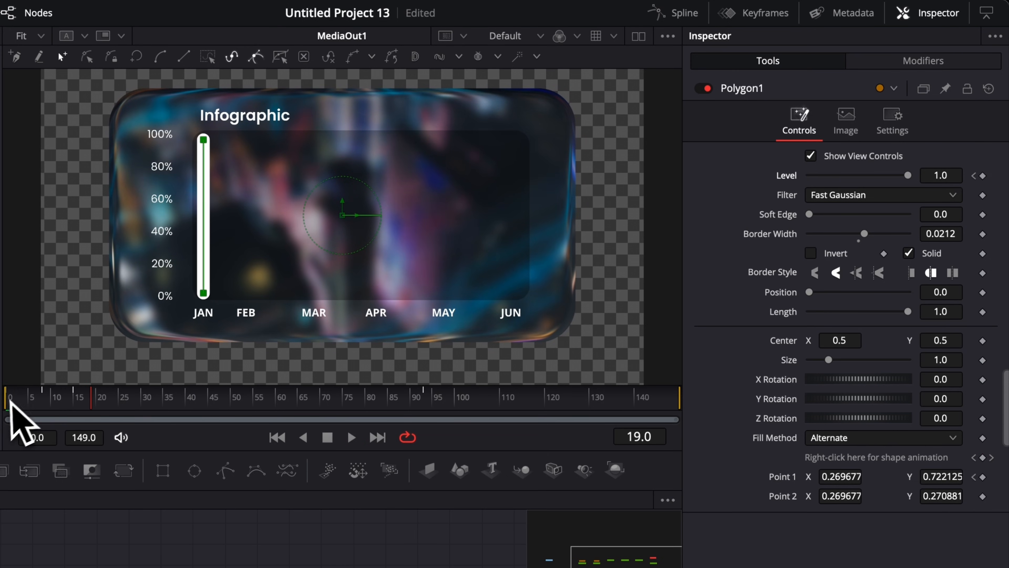
{"action": "mouse_move", "coordinate": [12, 401]}
{"action": "left_mouse_down"}
{"action": "mouse_move", "coordinate": [27, 402]}
{"action": "mouse_move", "coordinate": [10, 403]}
{"action": "left_mouse_up"}
{"action": "key", "text": "space"}
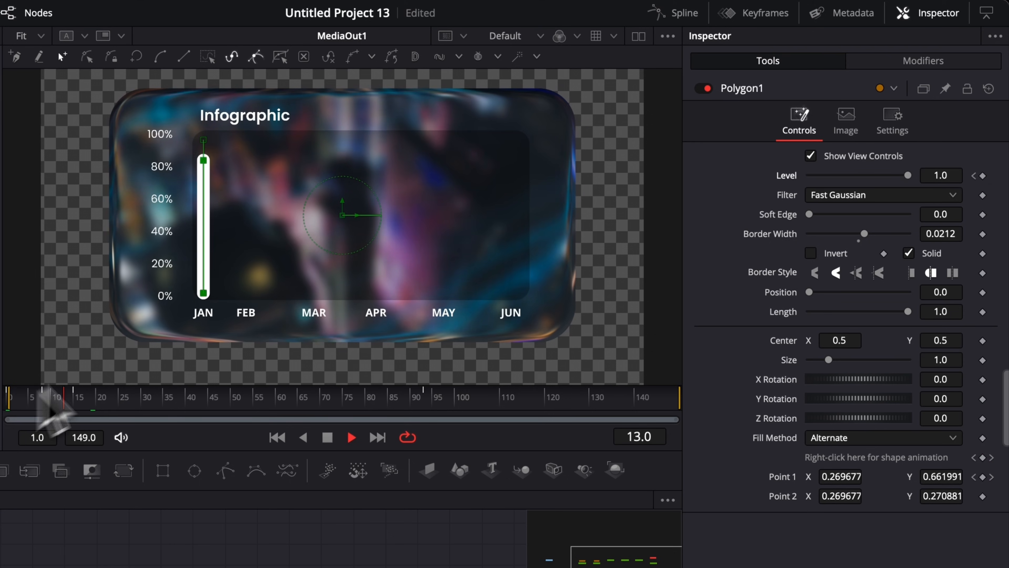
{"action": "key", "text": "space"}
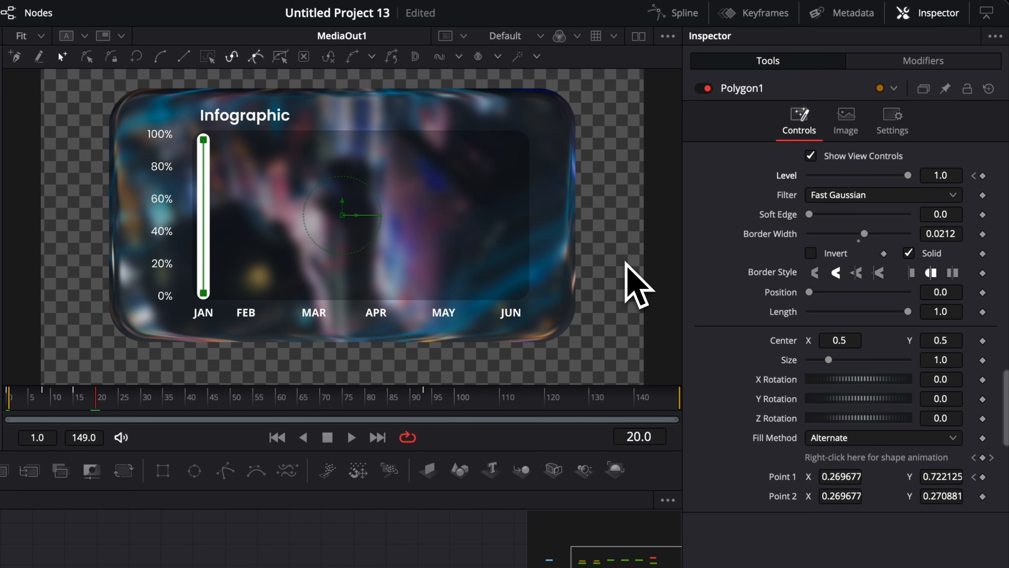
Smooth all of Polygon1's keyframes in the Spline editor with an Ease In of 84.4, and play back the eased animation
{"action": "left_click", "coordinate": [680, 17]}
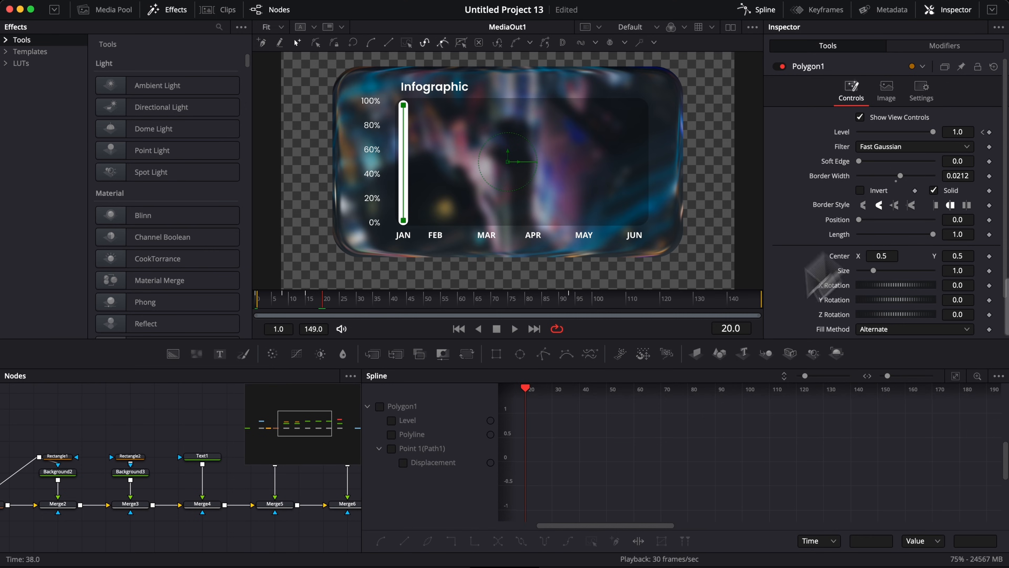
{"action": "left_click", "coordinate": [380, 406]}
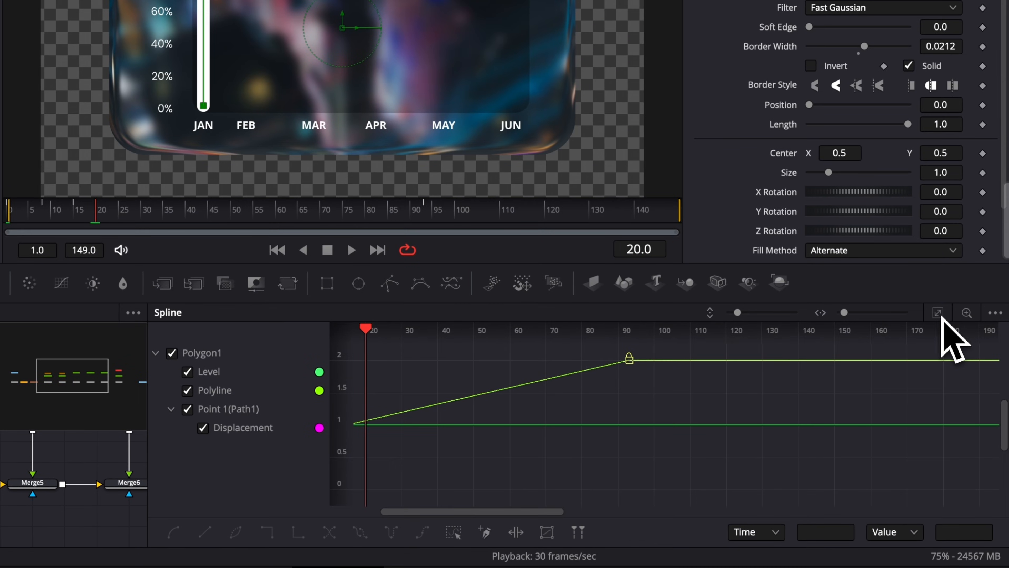
{"action": "left_click", "coordinate": [938, 312]}
{"action": "left_click_drag", "start_coordinate": [388, 502], "coordinate": [959, 340]}
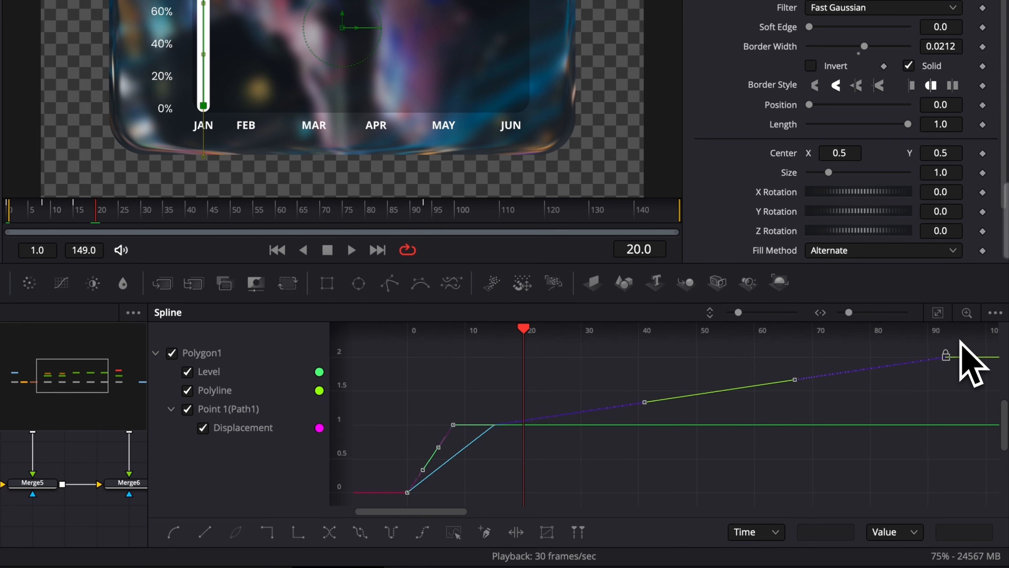
{"action": "key", "text": "s"}
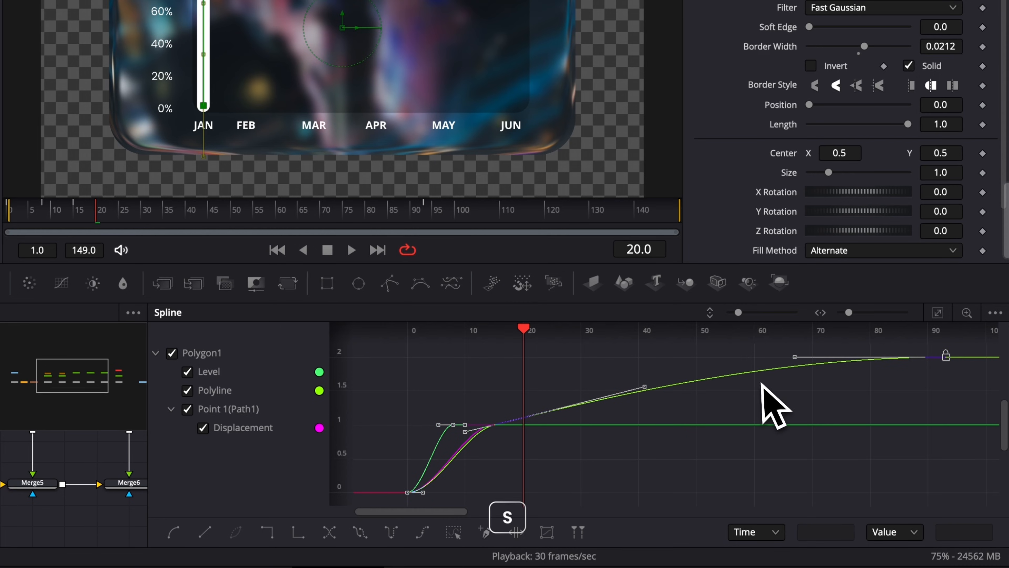
{"action": "key", "text": "t"}
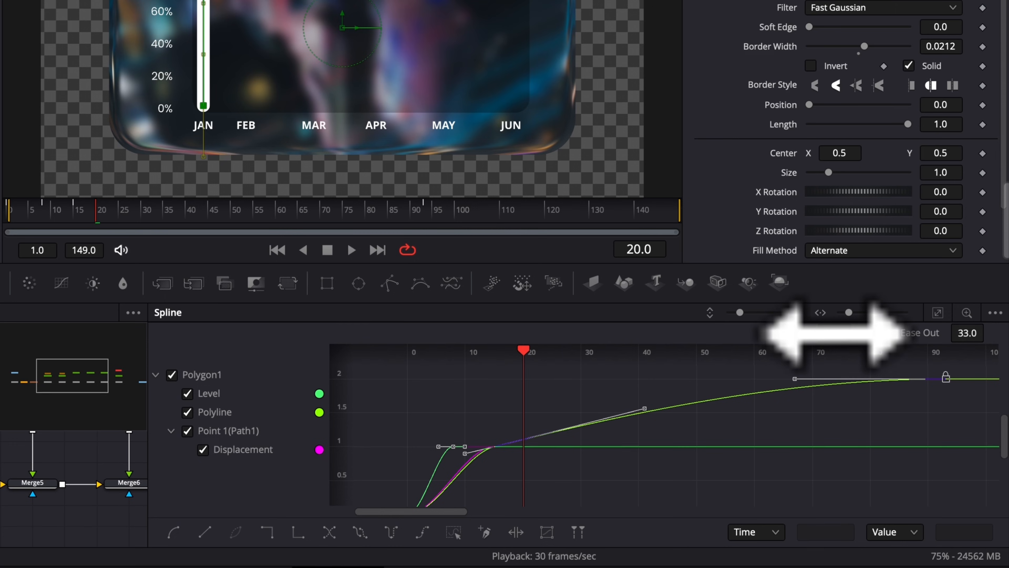
{"action": "left_click_drag", "start_coordinate": [832, 334], "coordinate": [863, 334]}
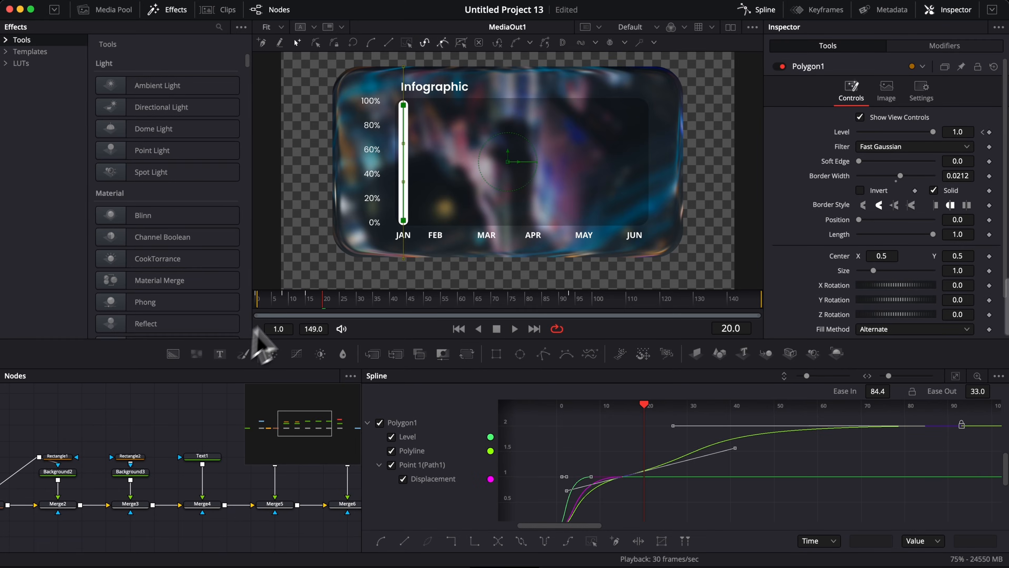
{"action": "left_click", "coordinate": [256, 304]}
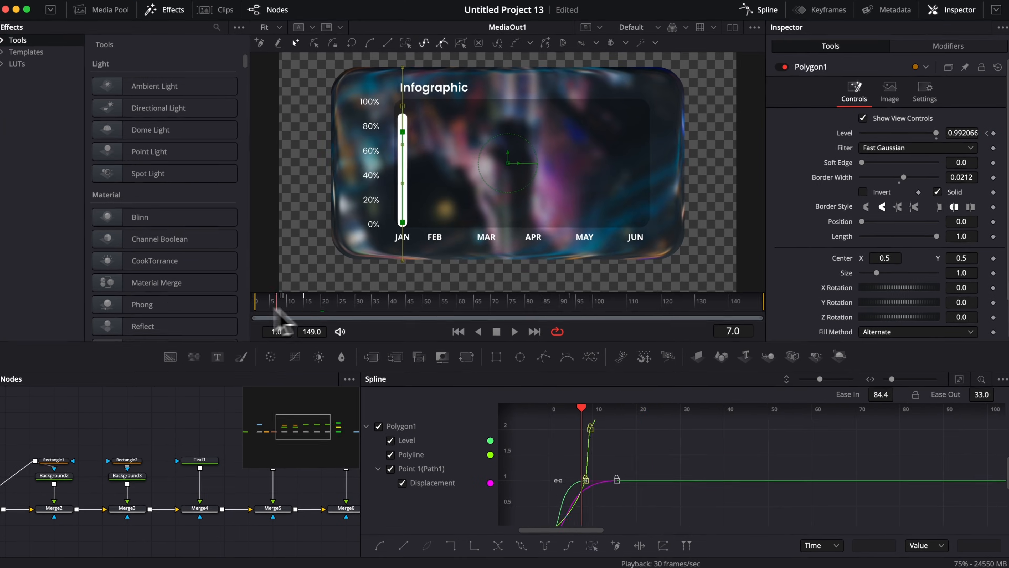
{"action": "key", "text": "space"}
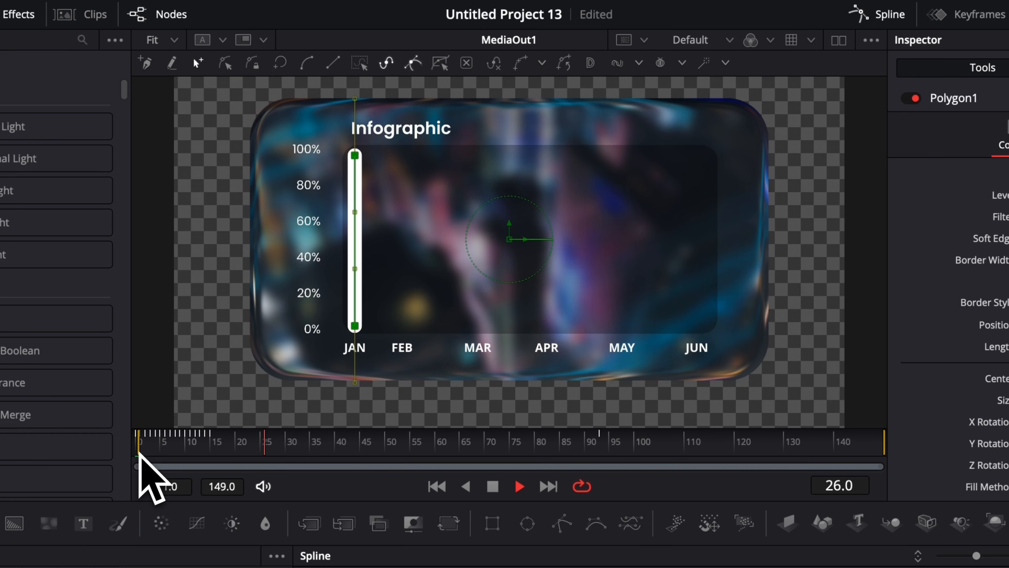
{"action": "key", "text": "space"}
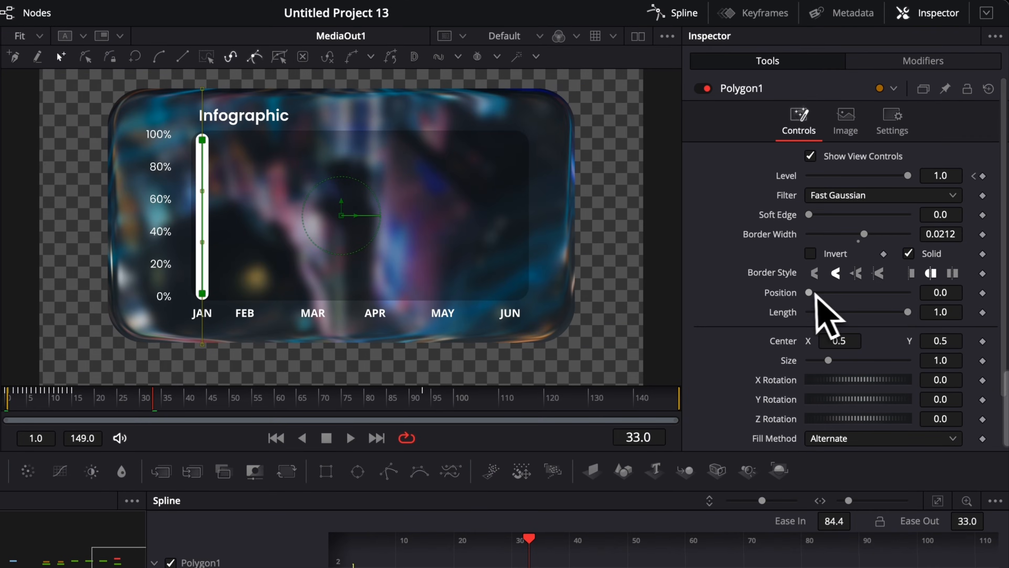
Set the polygon's Position to 0.409 so the JAN bar reaches about 60%, and replay the animation from the start
{"action": "left_click_drag", "start_coordinate": [858, 220], "coordinate": [892, 220]}
{"action": "left_click_drag", "start_coordinate": [853, 294], "coordinate": [851, 314]}
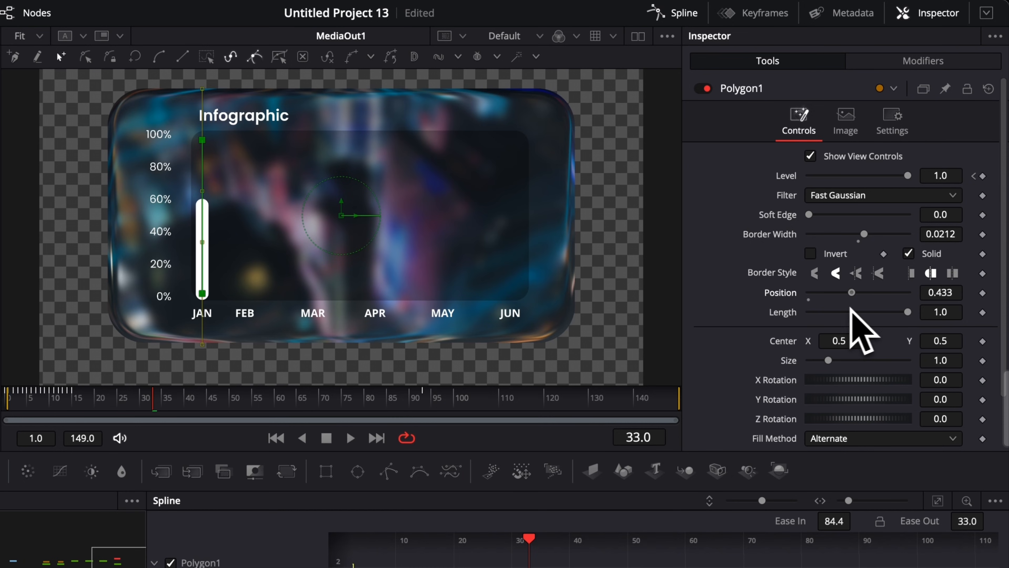
{"action": "left_click_drag", "start_coordinate": [37, 407], "coordinate": [7, 412]}
{"action": "key", "text": "space"}
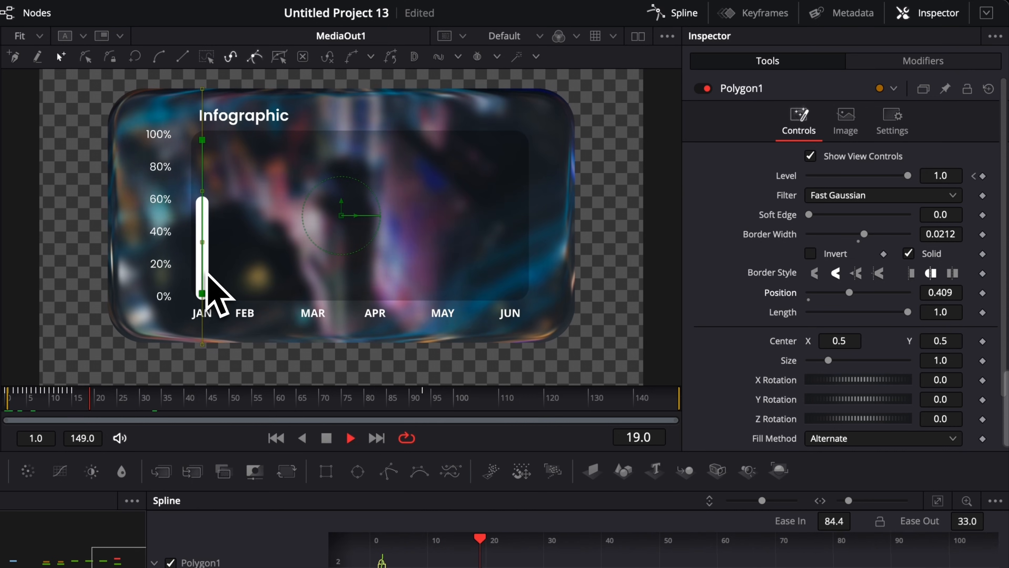
Set the JAN bar polygon's Position to 0.189 so it reaches about 80%, and replay the animation from the start
{"action": "key", "text": "space"}
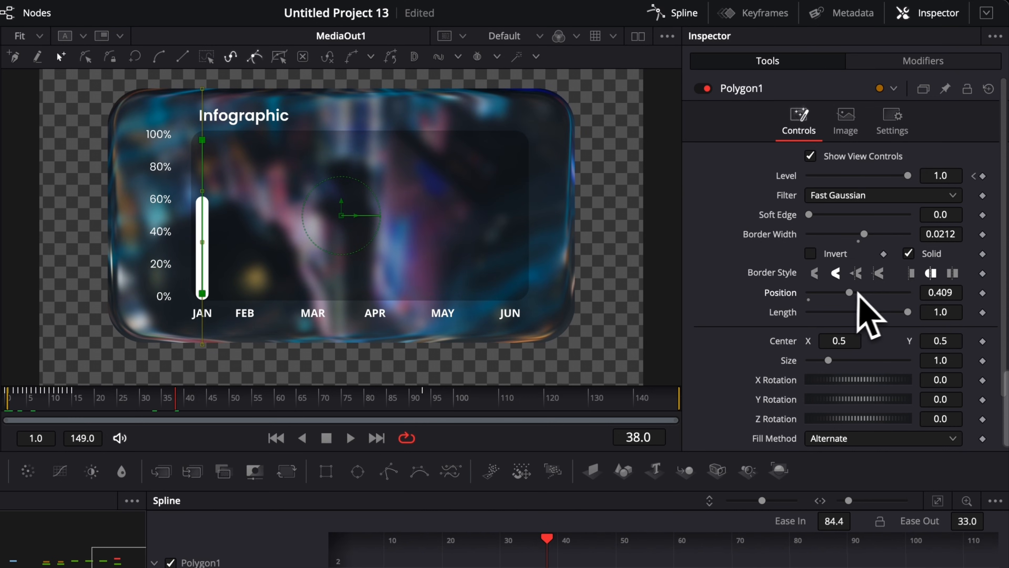
{"action": "left_click_drag", "start_coordinate": [849, 292], "coordinate": [829, 293]}
{"action": "key", "text": "Home"}
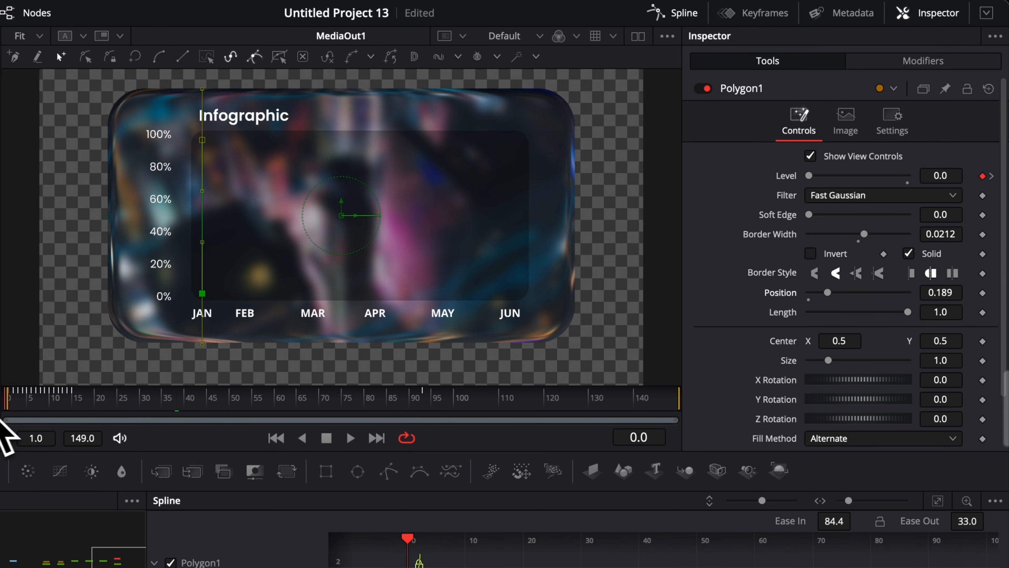
{"action": "key", "text": "space"}
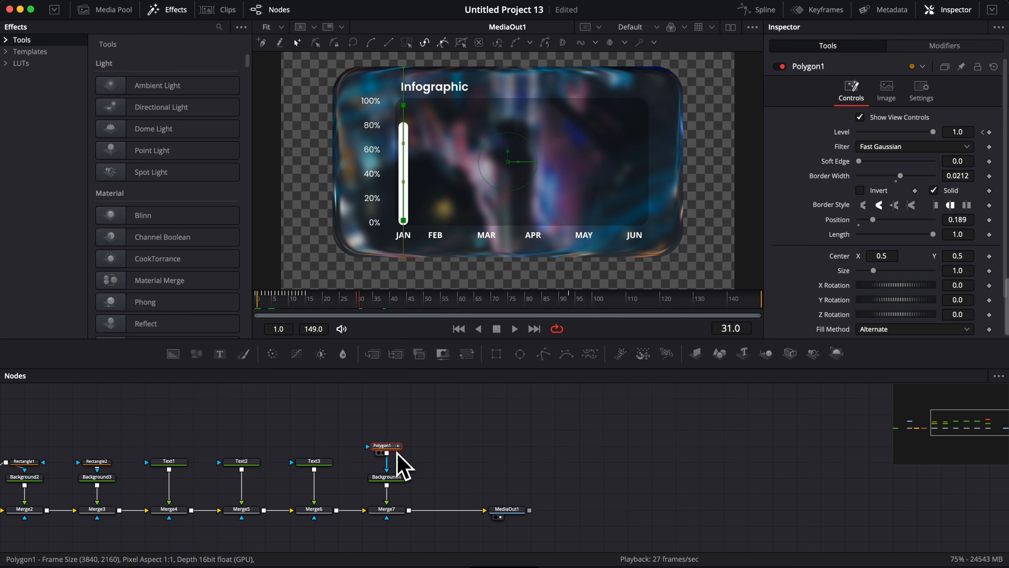
Duplicate the JAN bar's polygon and background nodes, merge the copy after Merge7, and set its Center X to 0.569 to place it above FEB
{"action": "left_click_drag", "start_coordinate": [398, 453], "coordinate": [398, 469]}
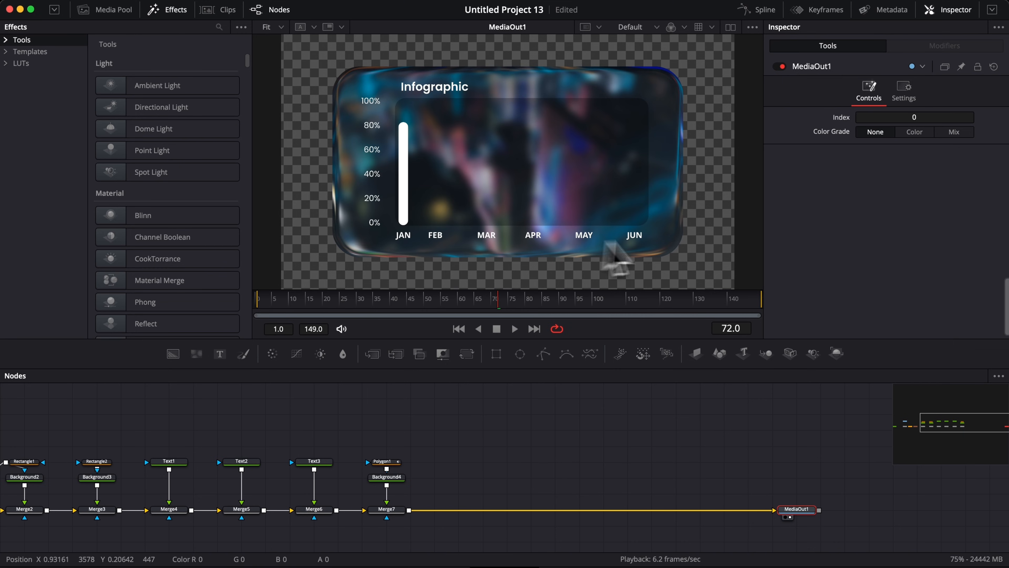
{"action": "left_click_drag", "start_coordinate": [355, 448], "coordinate": [465, 485]}
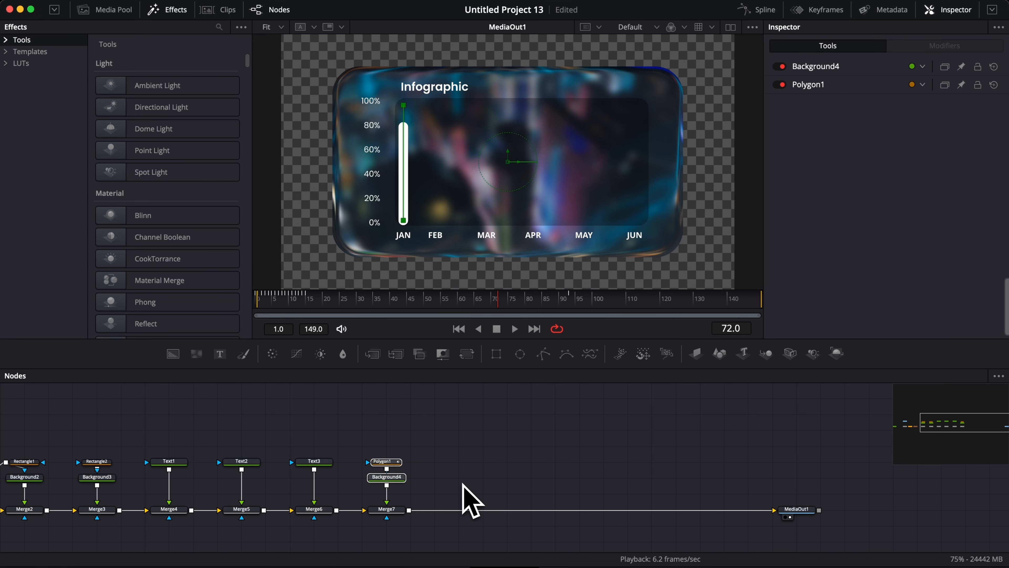
{"action": "key", "text": "ctrl+v"}
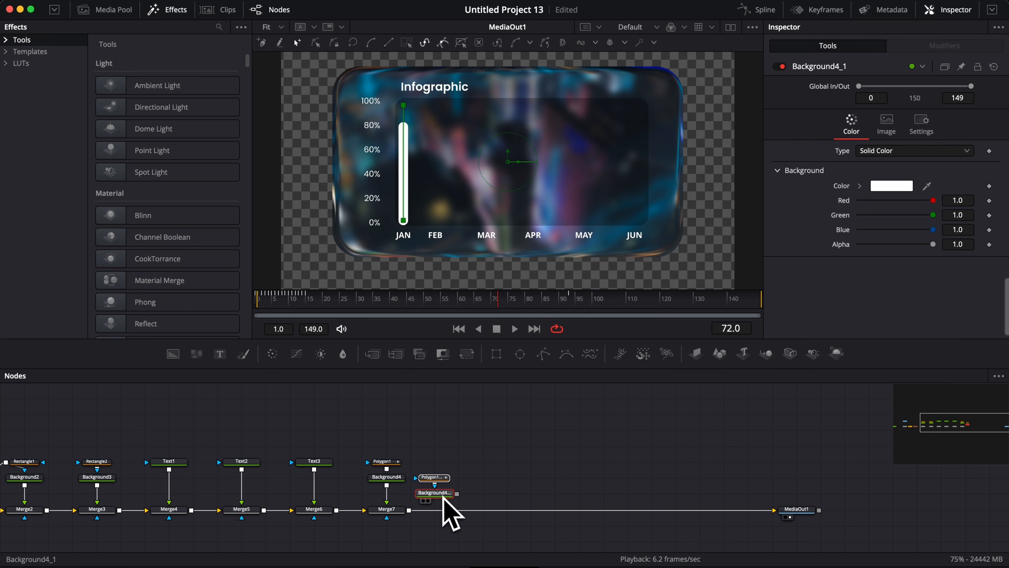
{"action": "left_click_drag", "start_coordinate": [455, 478], "coordinate": [409, 510]}
{"action": "left_click", "coordinate": [452, 476]}
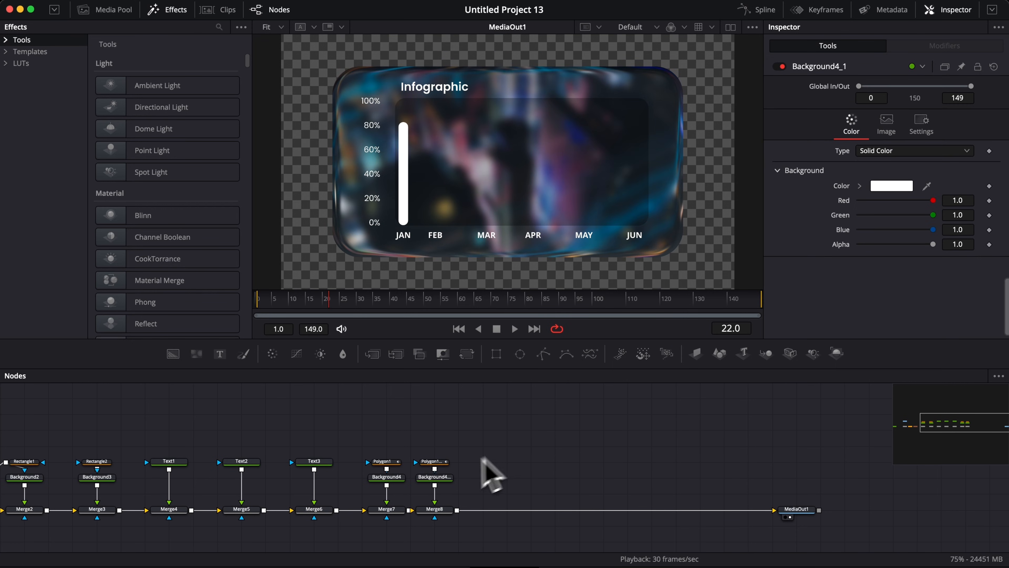
{"action": "left_click", "coordinate": [432, 512]}
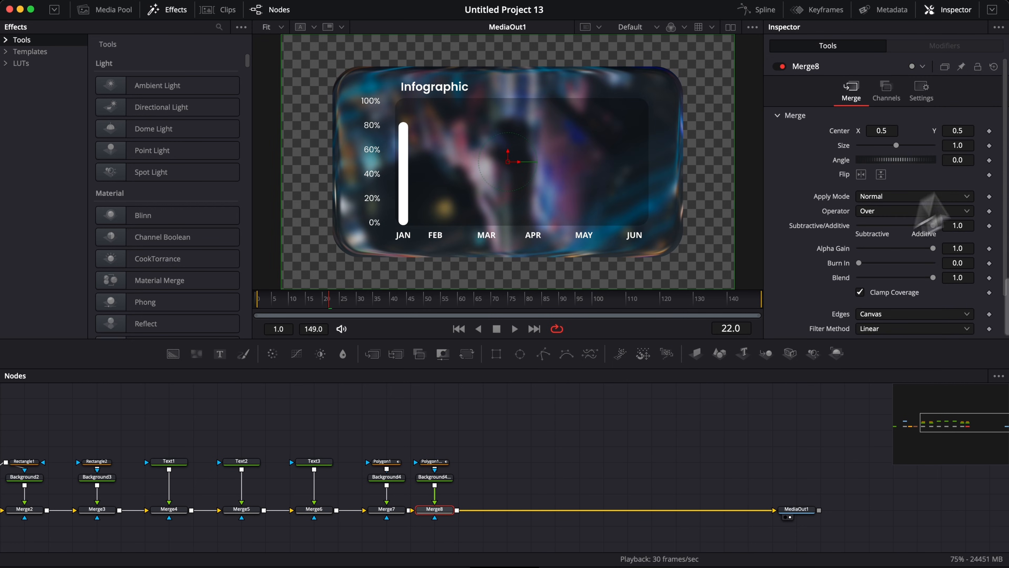
{"action": "left_click_drag", "start_coordinate": [880, 131], "coordinate": [894, 131]}
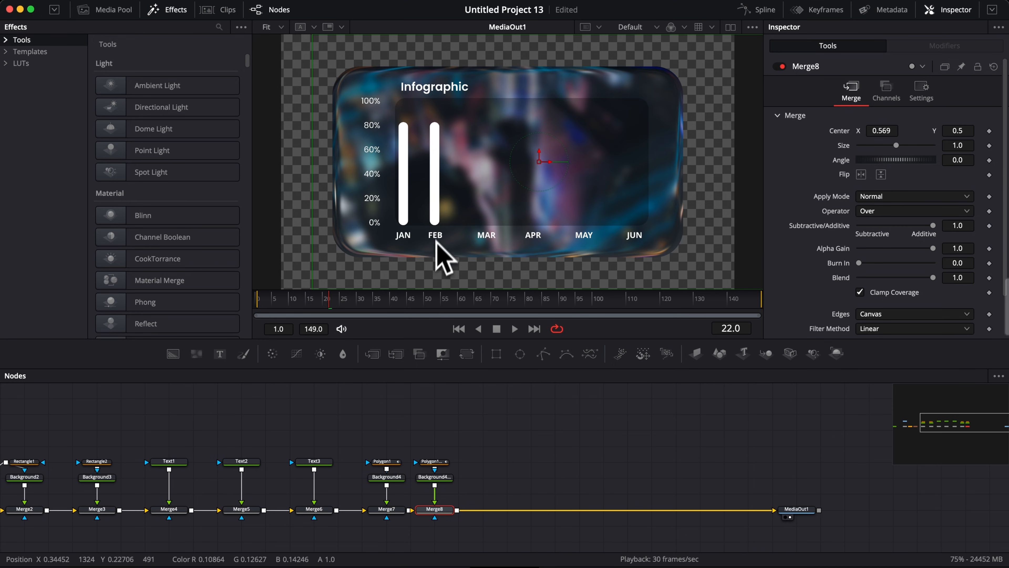
Duplicate the bar's polygon and background nodes for MAR, APR, MAY and JUN, merging each copy in line and aligning it with its month
{"action": "left_click_drag", "start_coordinate": [439, 444], "coordinate": [475, 486]}
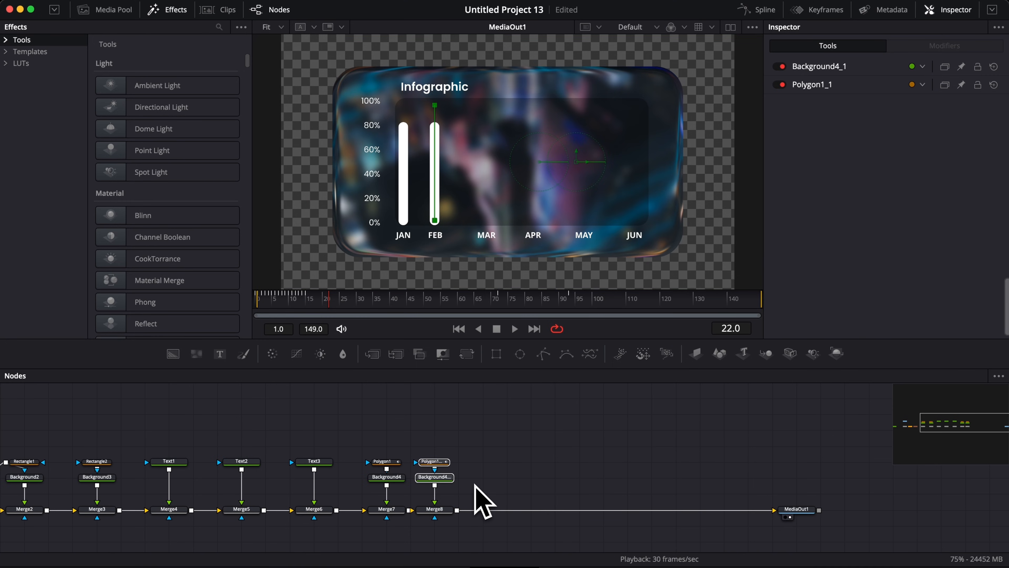
{"action": "left_click", "coordinate": [485, 492]}
{"action": "key", "text": "ctrl+v"}
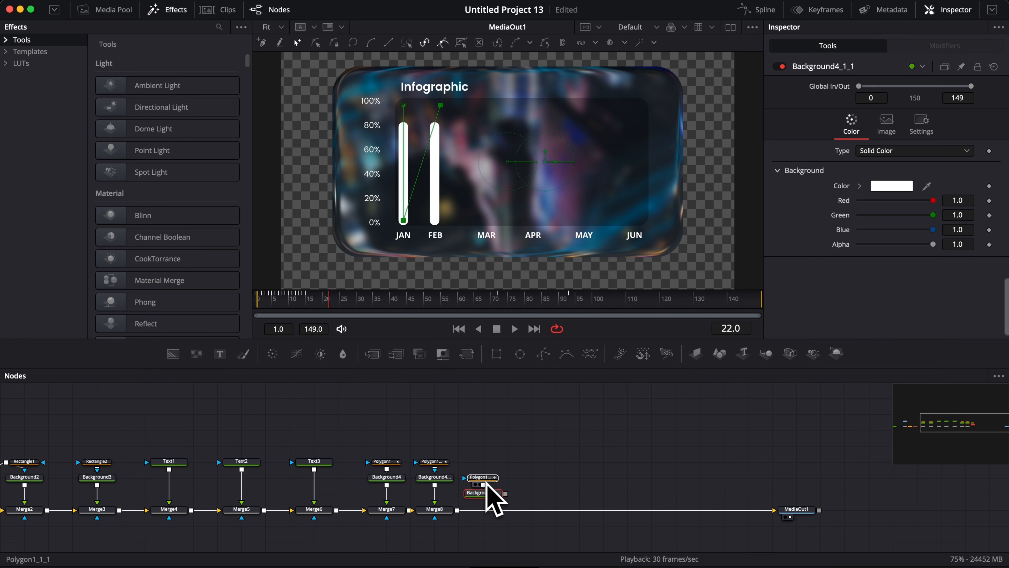
{"action": "left_click", "coordinate": [483, 509]}
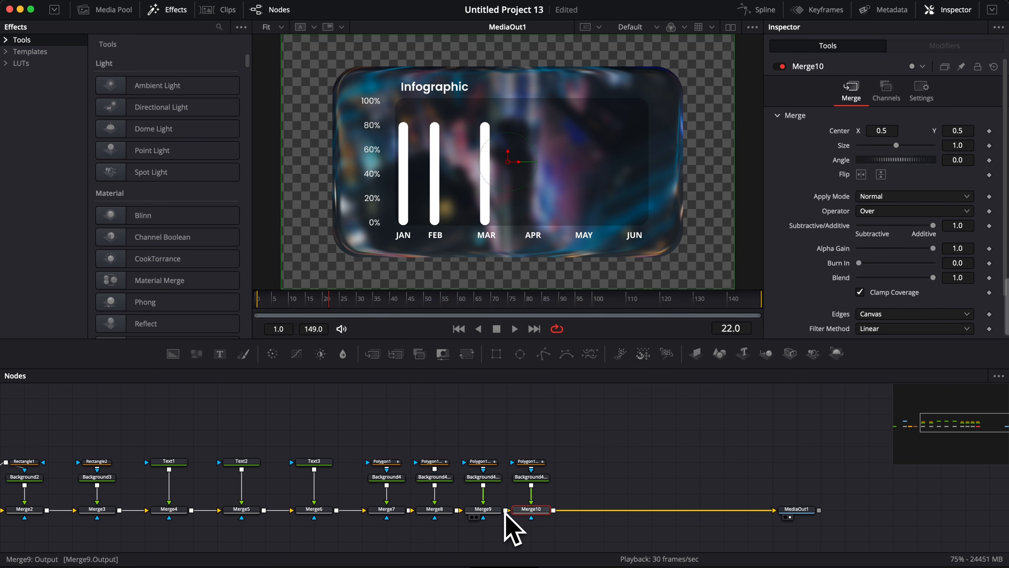
{"action": "key", "text": "ctrl+v"}
{"action": "key", "text": "ctrl+v"}
{"action": "key", "text": "ctrl+v"}
{"action": "left_click", "coordinate": [628, 509]}
{"action": "key", "text": "ctrl+v"}
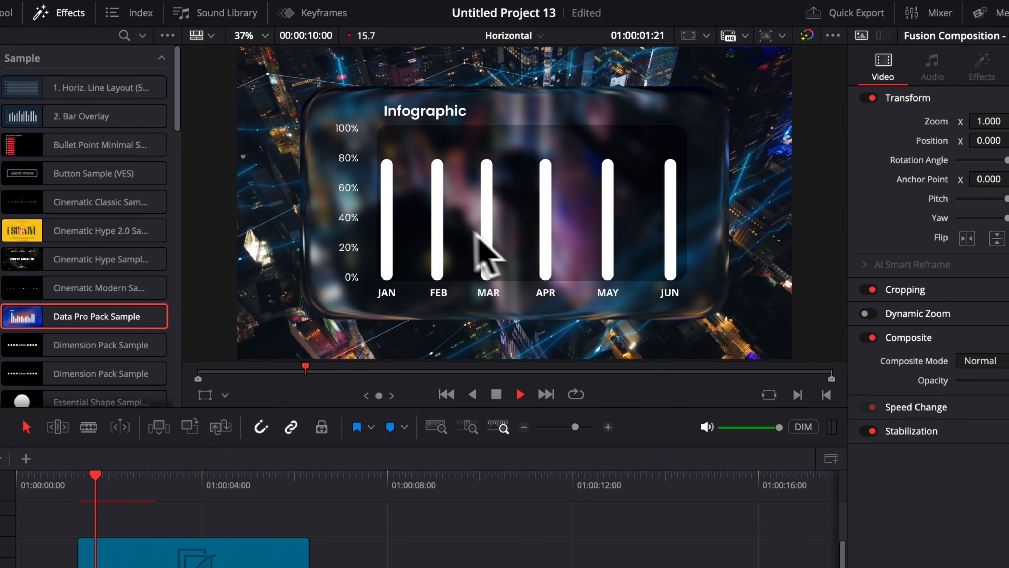
Stop the timeline preview, return to the Fusion page and add a Transform node after Merge12
{"action": "key", "text": "space"}
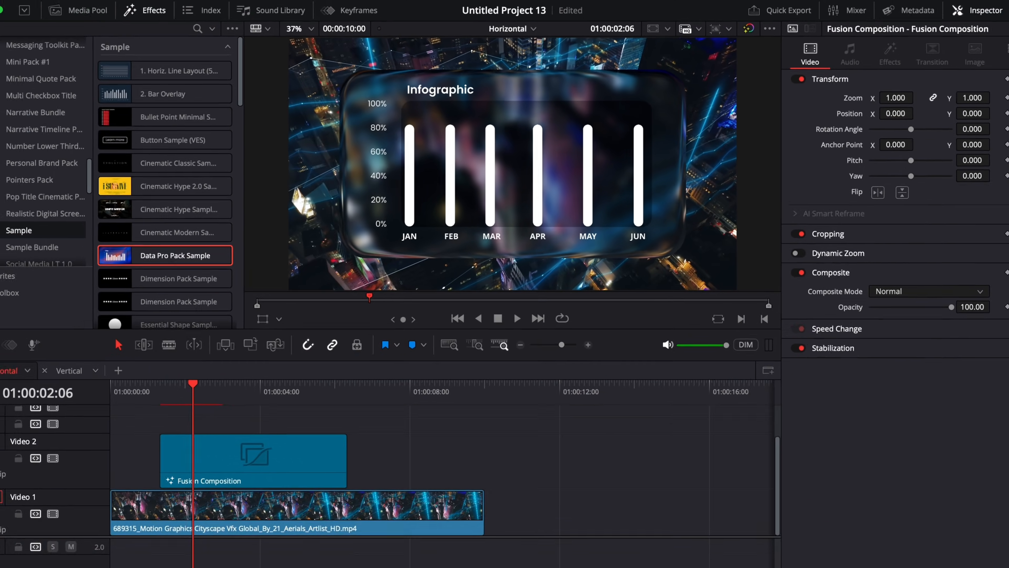
{"action": "left_click", "coordinate": [505, 559]}
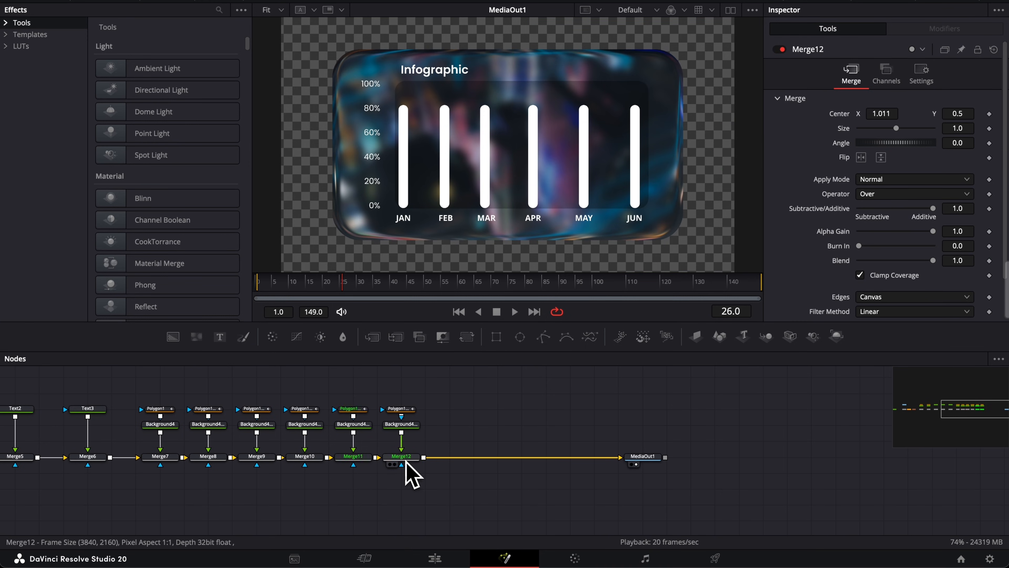
{"action": "key", "text": "shift+space"}
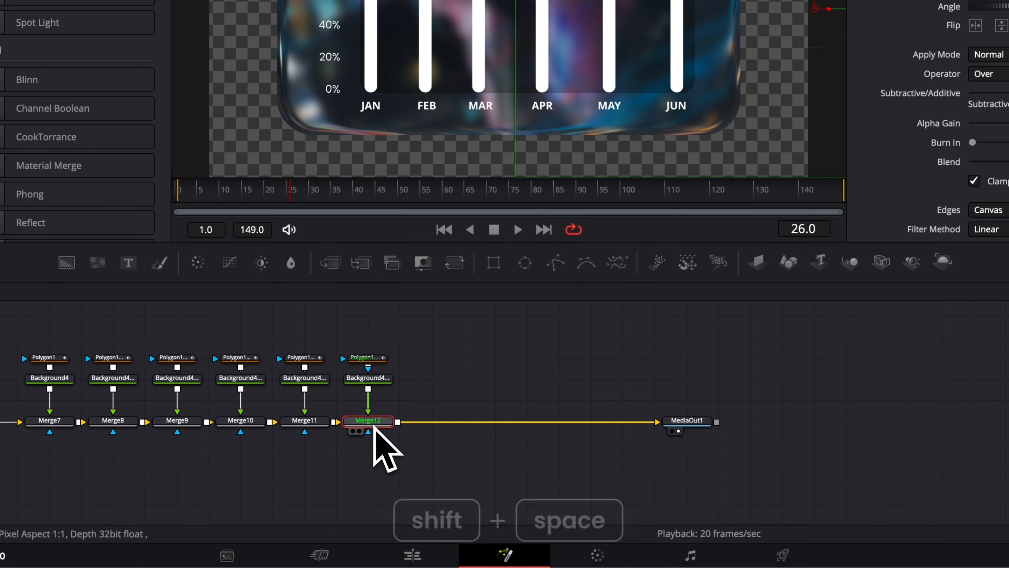
{"action": "type", "text": "displ"}
{"action": "key", "text": "BackSpace"}
{"action": "key", "text": "BackSpace"}
{"action": "key", "text": "BackSpace"}
{"action": "key", "text": "BackSpace"}
{"action": "key", "text": "BackSpace"}
{"action": "type", "text": "transform"}
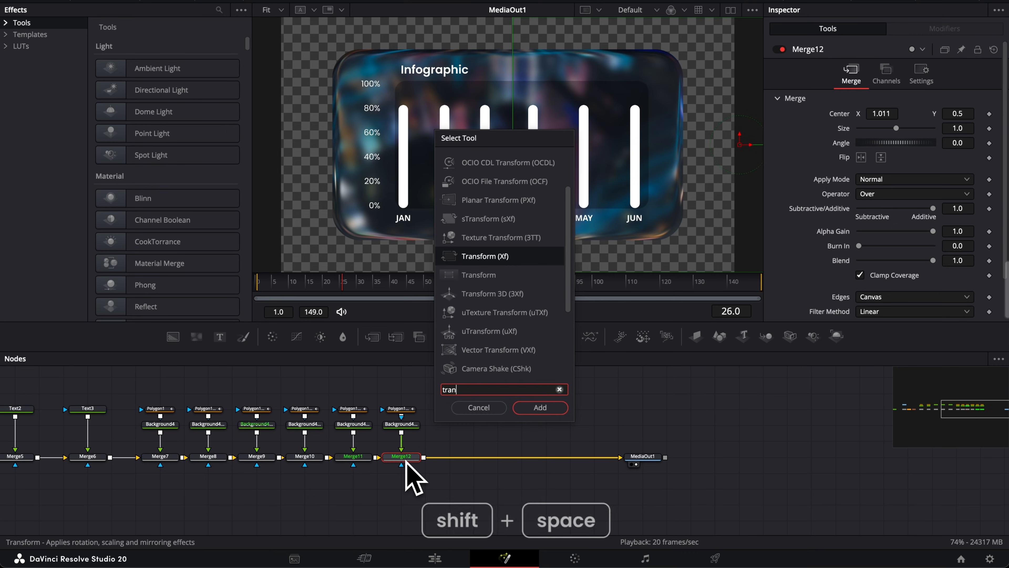
{"action": "key", "text": "Return"}
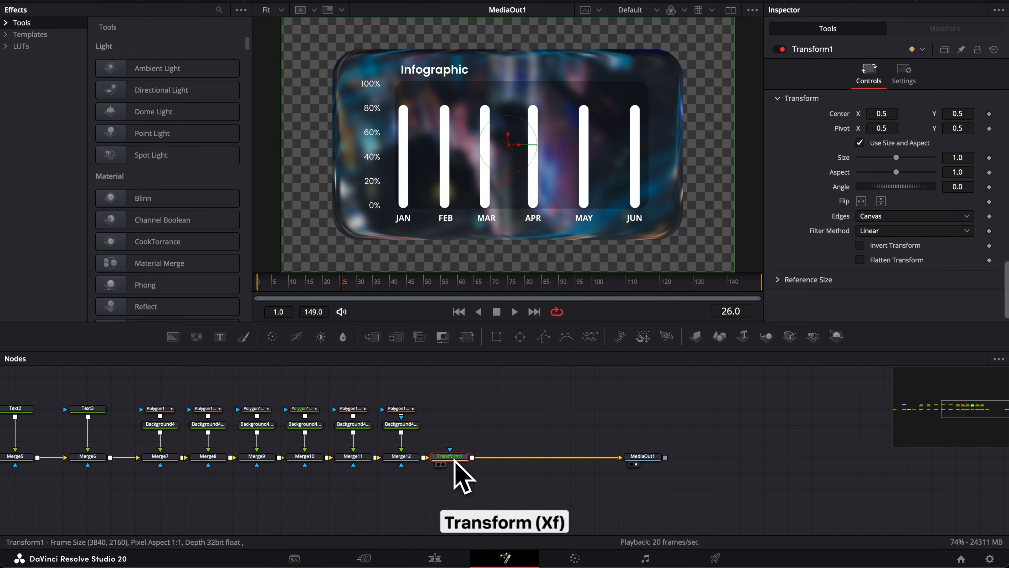
Add a Brightness / Contrast node after Transform1
{"action": "key", "text": "shift+space"}
{"action": "type", "text": "tran"}
{"action": "key", "text": "BackSpace"}
{"action": "key", "text": "BackSpace"}
{"action": "key", "text": "BackSpace"}
{"action": "key", "text": "BackSpace"}
{"action": "type", "text": "brigh"}
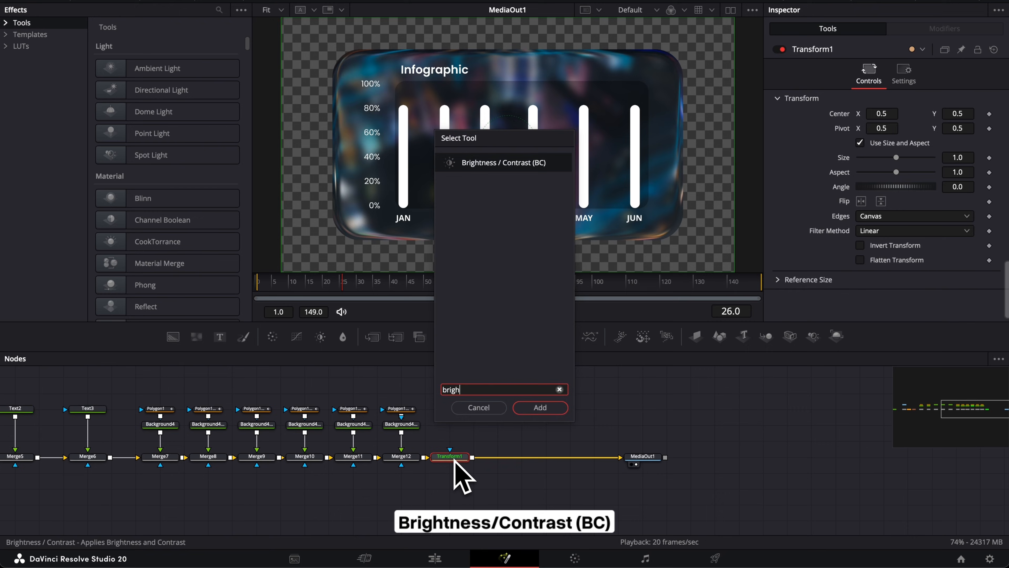
{"action": "key", "text": "Return"}
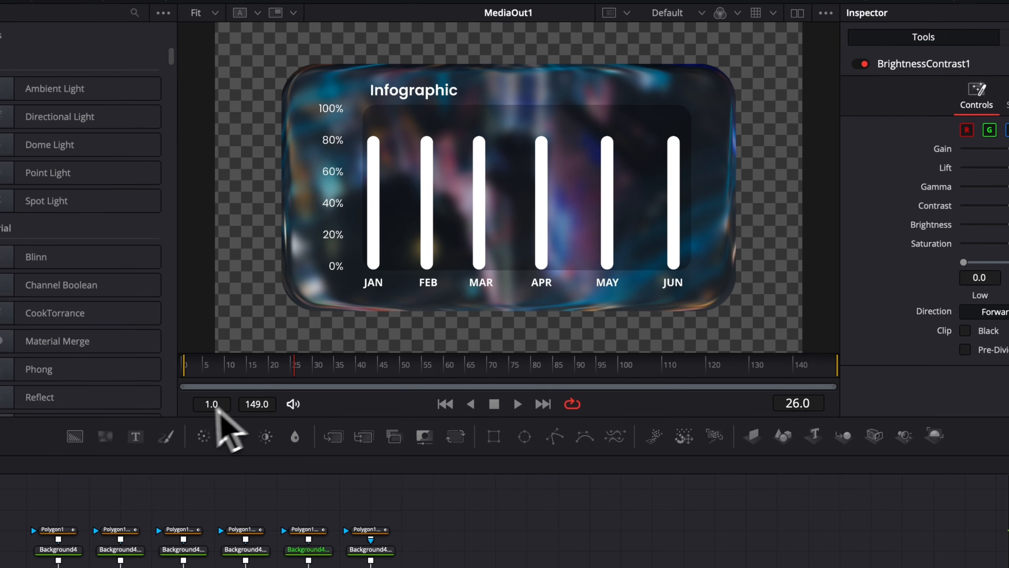
Fade in the panel by keyframing the Brightness / Contrast Gain at 1.0 on frame 8 and 0.0 on frame 0, and play it back
{"action": "left_click", "coordinate": [198, 372]}
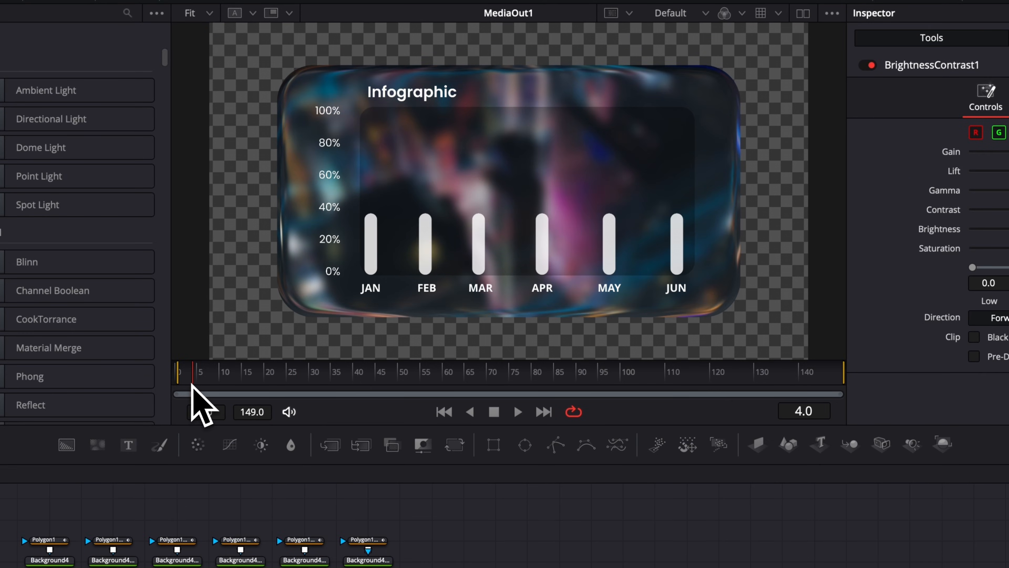
{"action": "left_click_drag", "start_coordinate": [192, 385], "coordinate": [215, 386]}
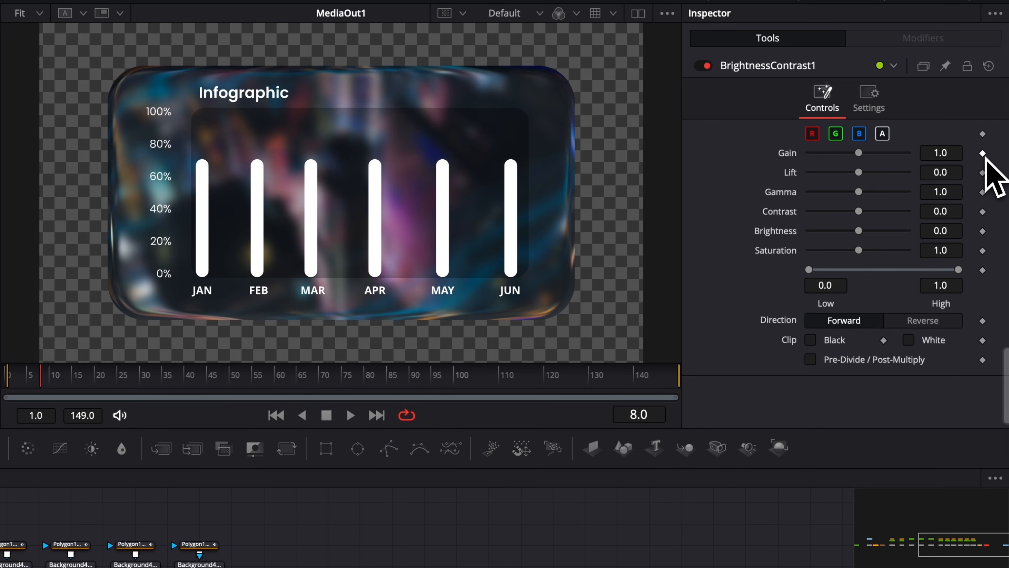
{"action": "left_click", "coordinate": [983, 154]}
{"action": "left_click", "coordinate": [3, 388]}
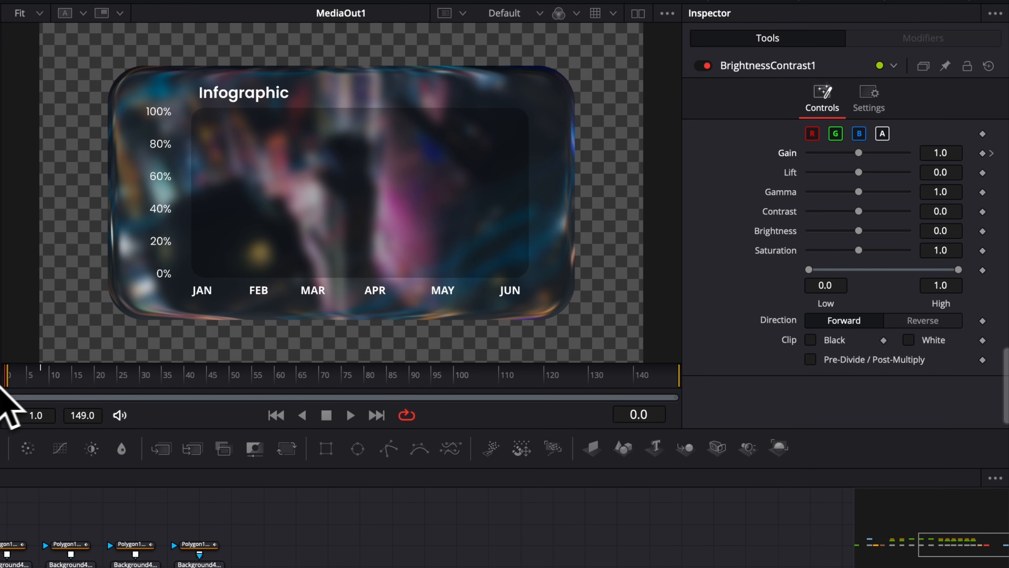
{"action": "left_click_drag", "start_coordinate": [858, 153], "coordinate": [750, 155]}
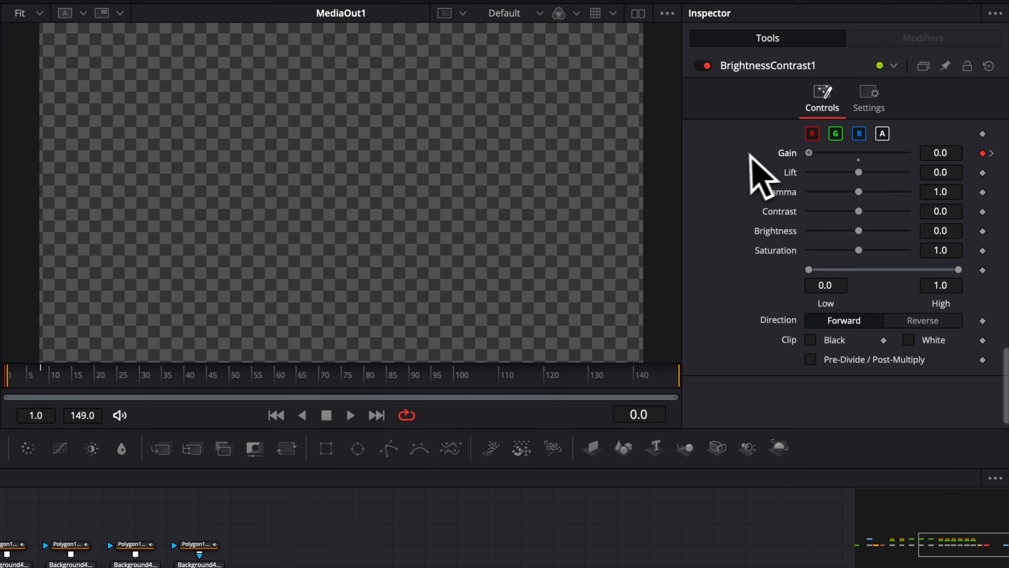
{"action": "key", "text": "space"}
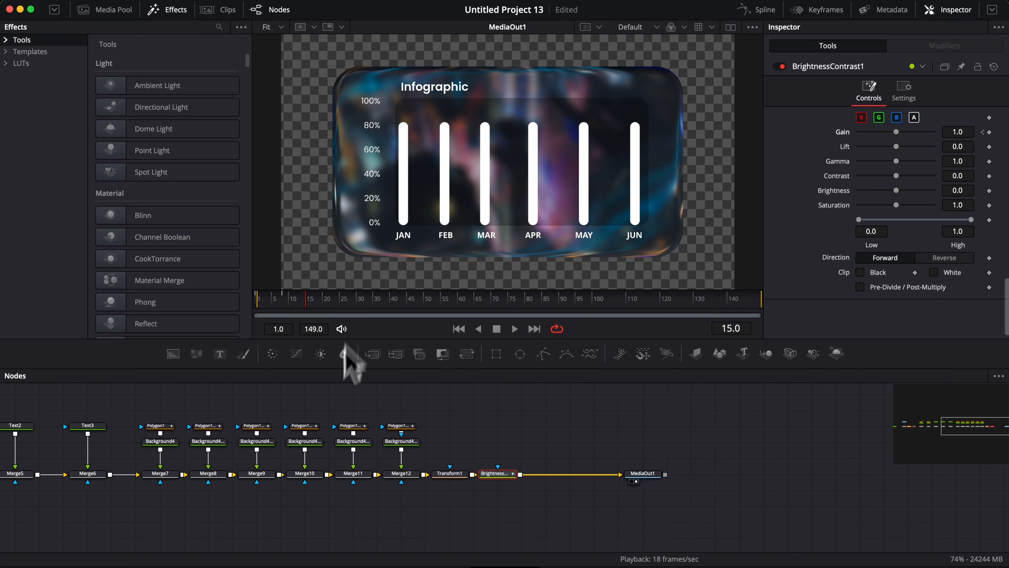
Scale up the panel by keyframing Transform1's Size at 1.0 on frame 15 and 0.55 on frame 0, and play it back
{"action": "left_click", "coordinate": [455, 478]}
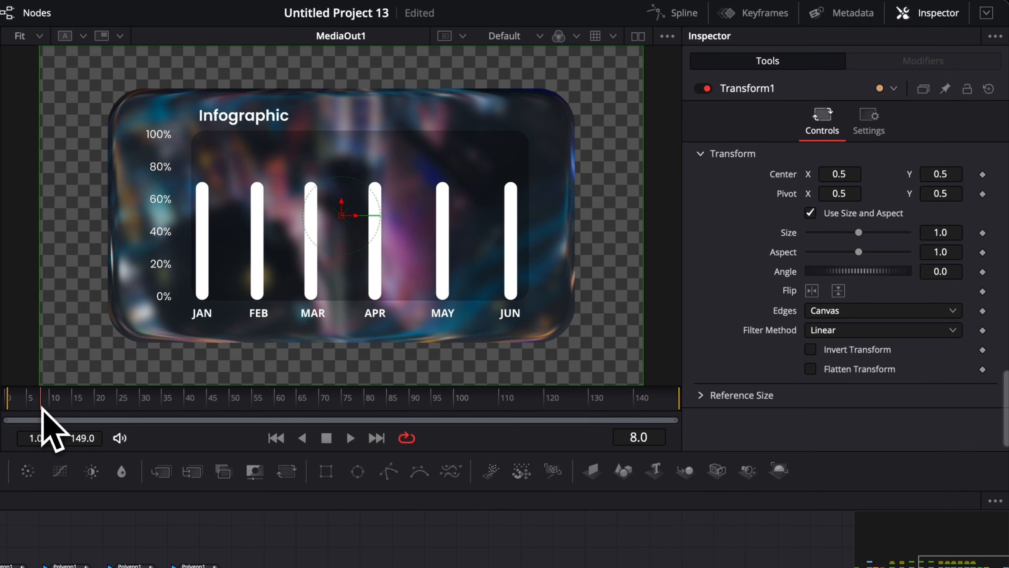
{"action": "left_click", "coordinate": [312, 304]}
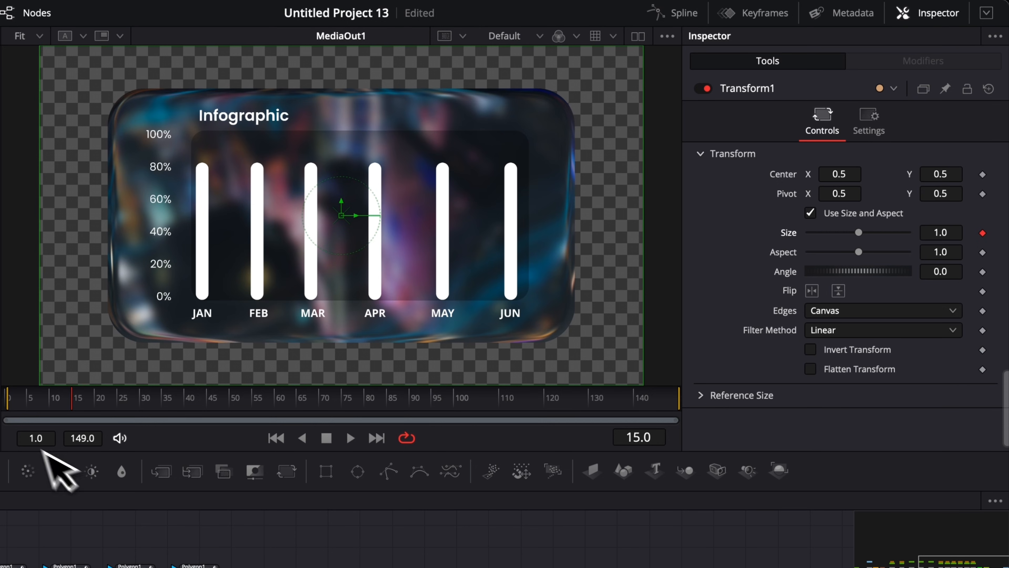
{"action": "left_click_drag", "start_coordinate": [20, 394], "coordinate": [8, 392]}
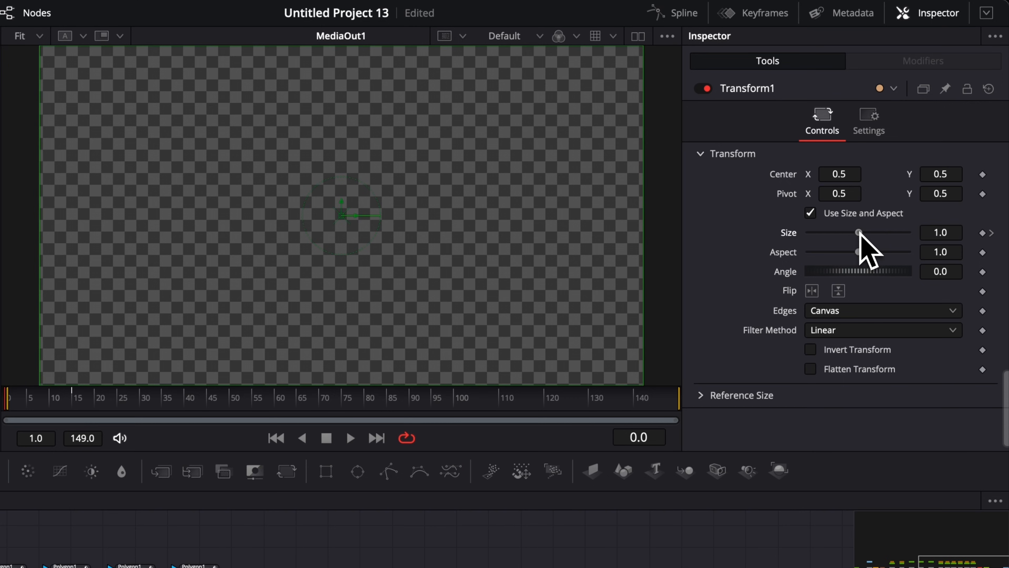
{"action": "left_click_drag", "start_coordinate": [860, 233], "coordinate": [837, 233]}
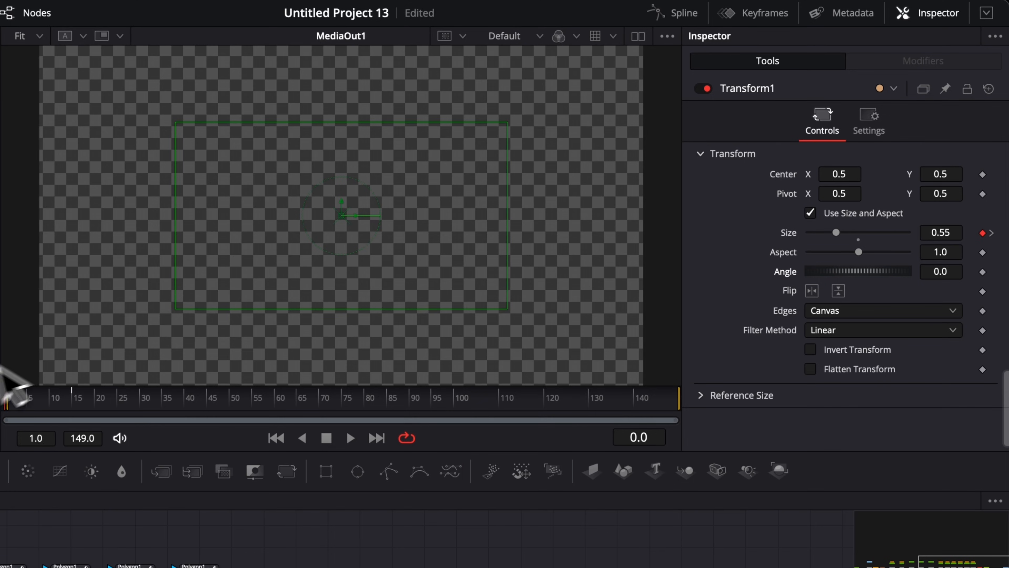
{"action": "key", "text": "space"}
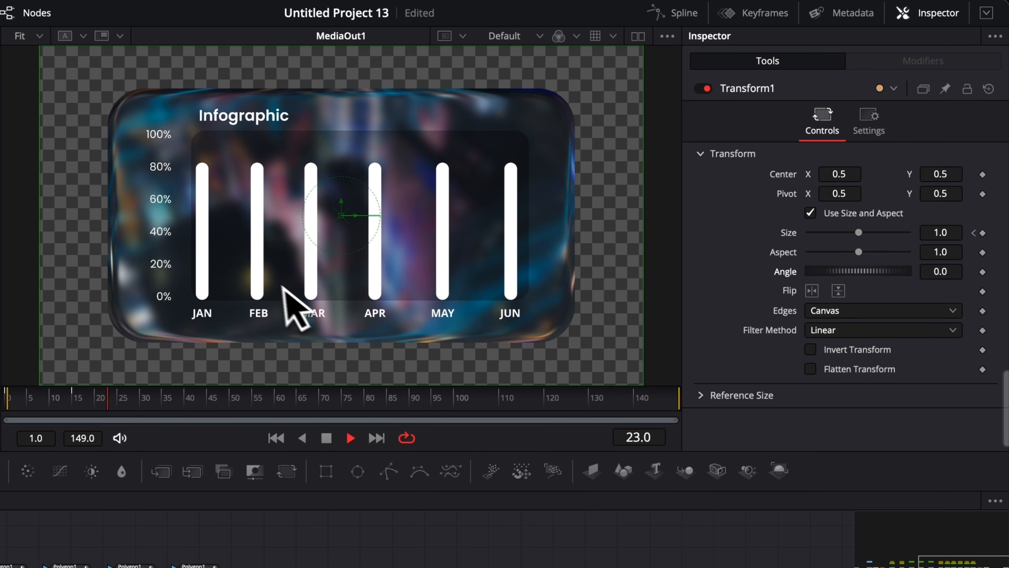
{"action": "key", "text": "space"}
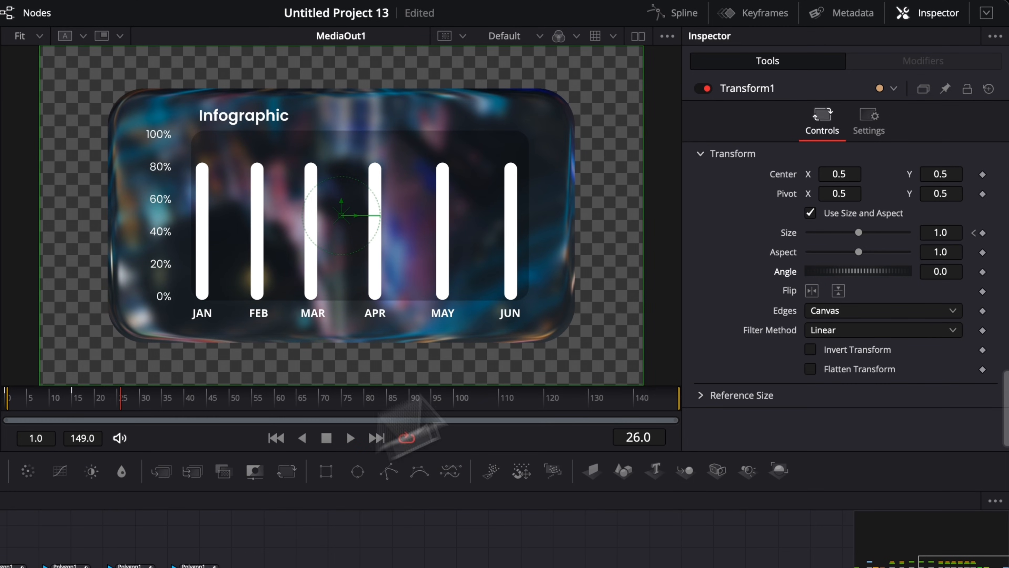
Show the animation curves in the Spline editor and collapse all the polygon entries in its curve list
{"action": "left_click", "coordinate": [684, 14]}
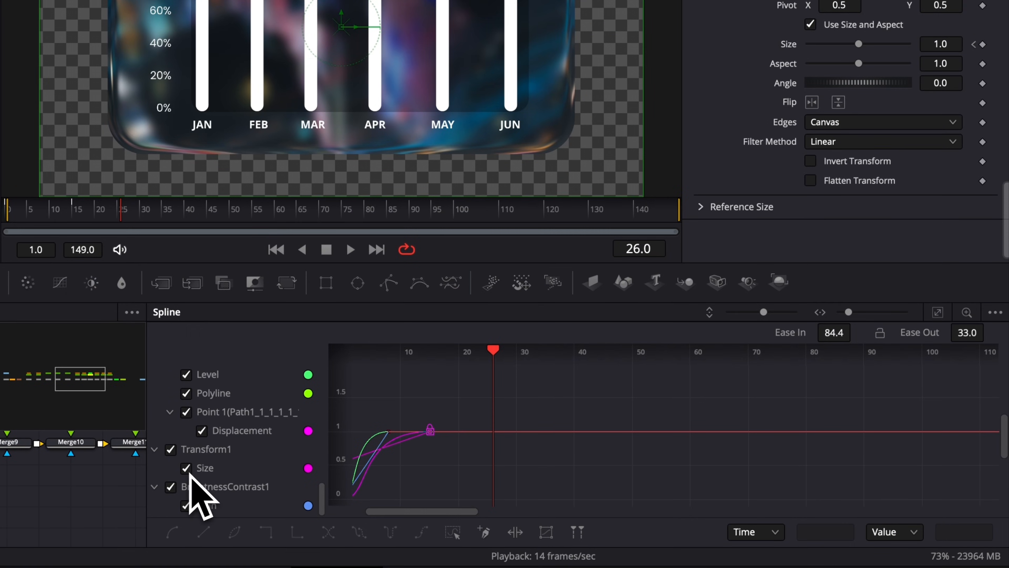
{"action": "scroll", "coordinate": [187, 437], "scroll_direction": "up", "scroll_amount": 10}
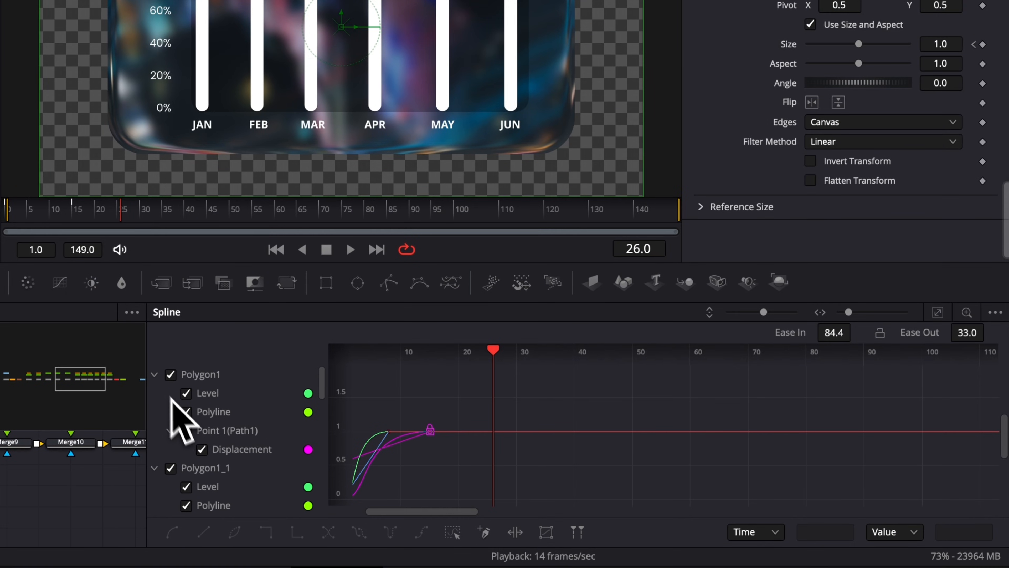
{"action": "left_click", "coordinate": [155, 374]}
{"action": "left_click", "coordinate": [155, 393]}
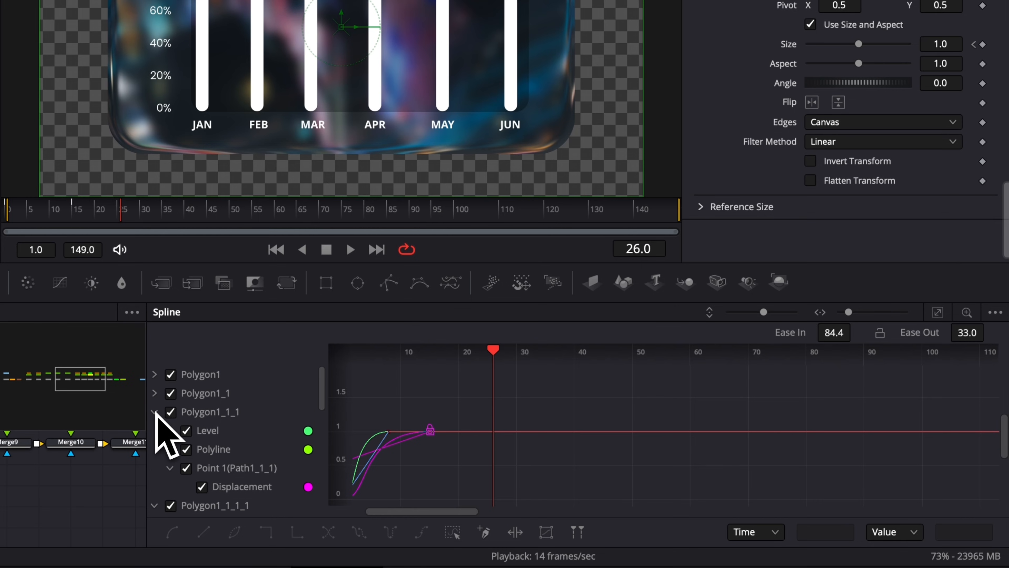
{"action": "left_click", "coordinate": [155, 411]}
{"action": "left_click", "coordinate": [154, 431]}
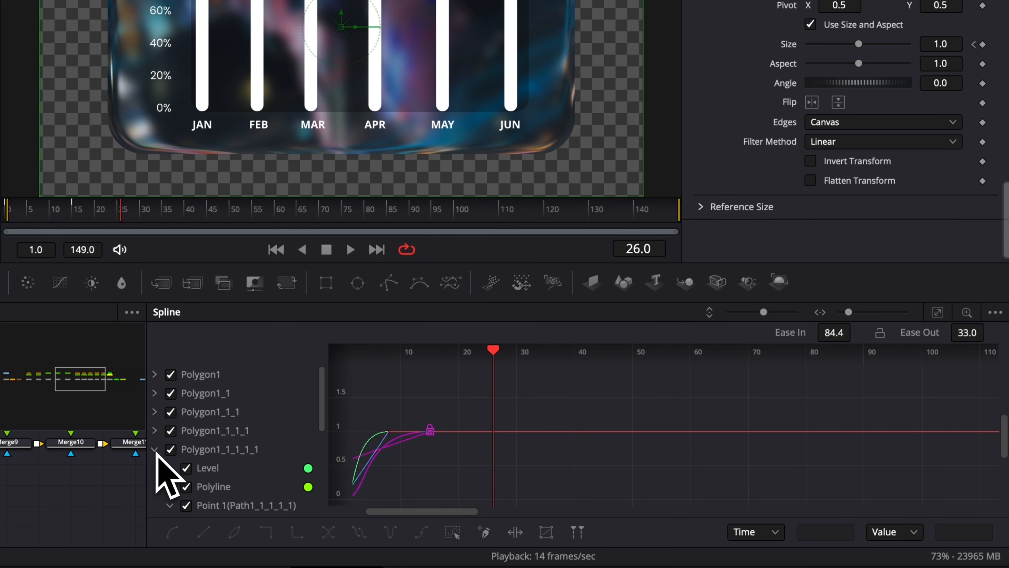
{"action": "scroll", "coordinate": [177, 398], "scroll_direction": "down", "scroll_amount": 1}
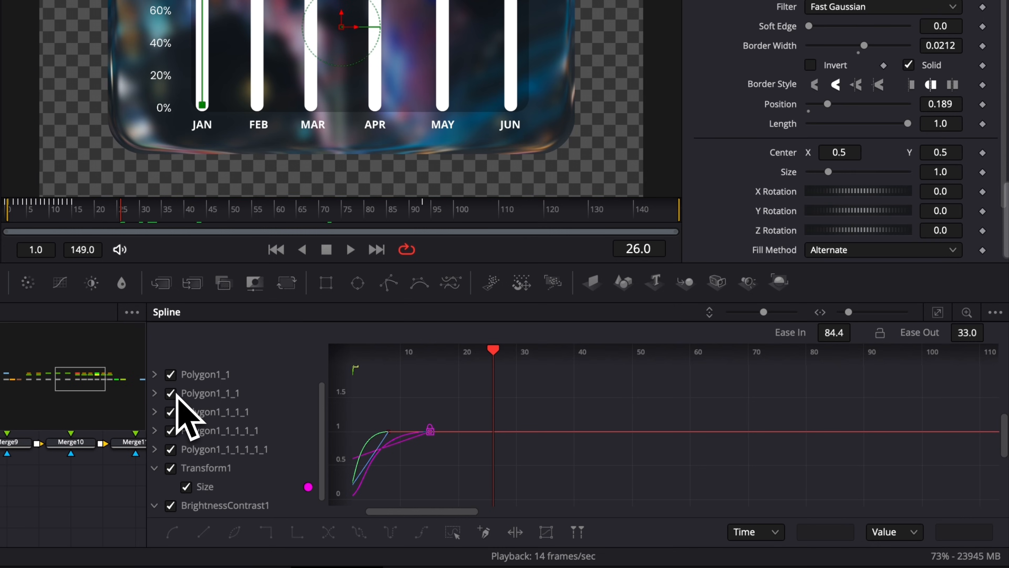
Hide the curves of all the polygons, leaving only Transform1's Size and BrightnessContrast1's Gain shown
{"action": "scroll", "coordinate": [178, 381], "scroll_direction": "up", "scroll_amount": 1}
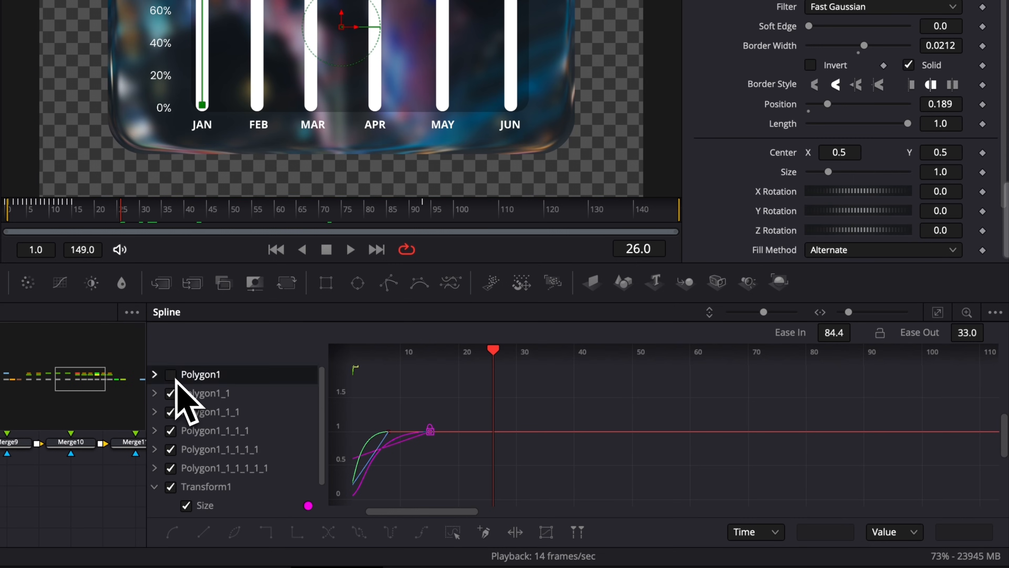
{"action": "left_click", "coordinate": [170, 393]}
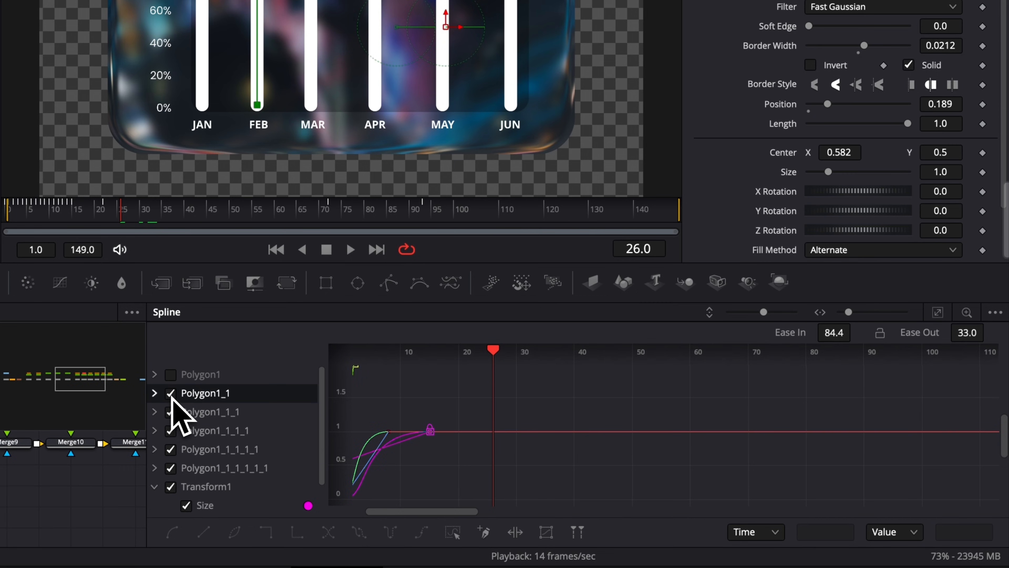
{"action": "left_click_drag", "start_coordinate": [172, 398], "coordinate": [190, 489]}
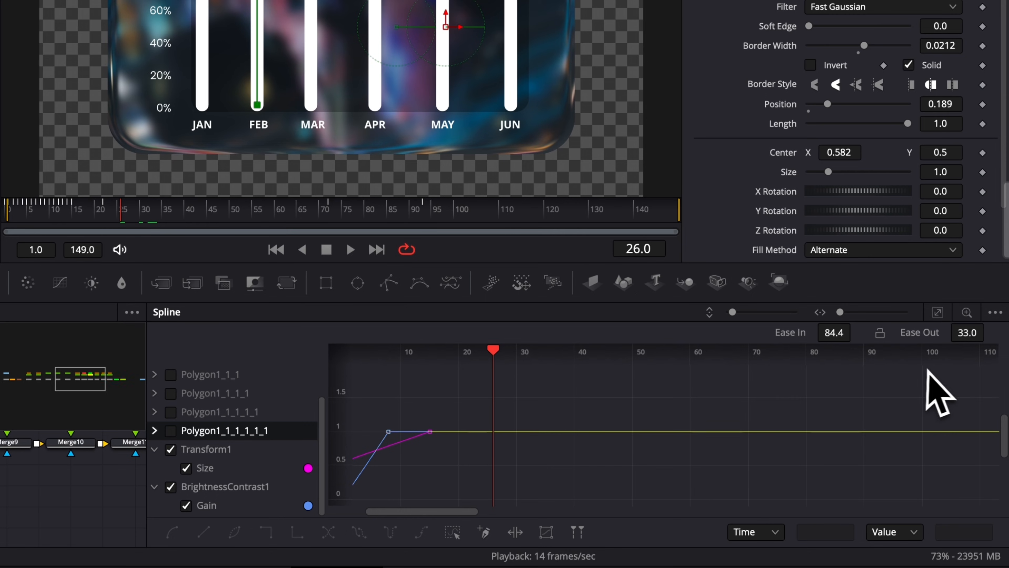
Fit the Size and Gain curves in view, smooth all their keyframes and increase the Ease In
{"action": "left_click", "coordinate": [938, 314]}
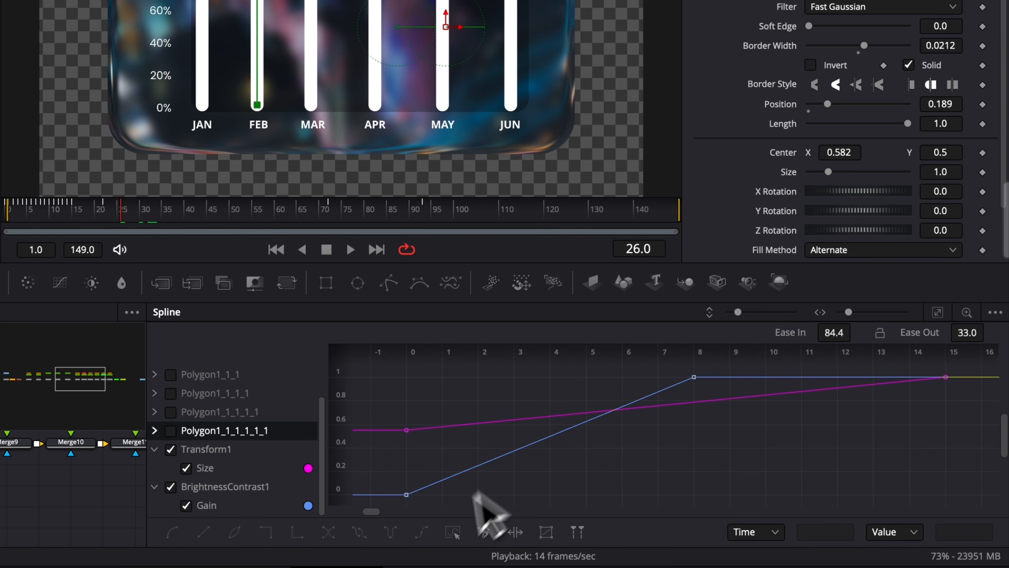
{"action": "left_click_drag", "start_coordinate": [381, 507], "coordinate": [983, 374]}
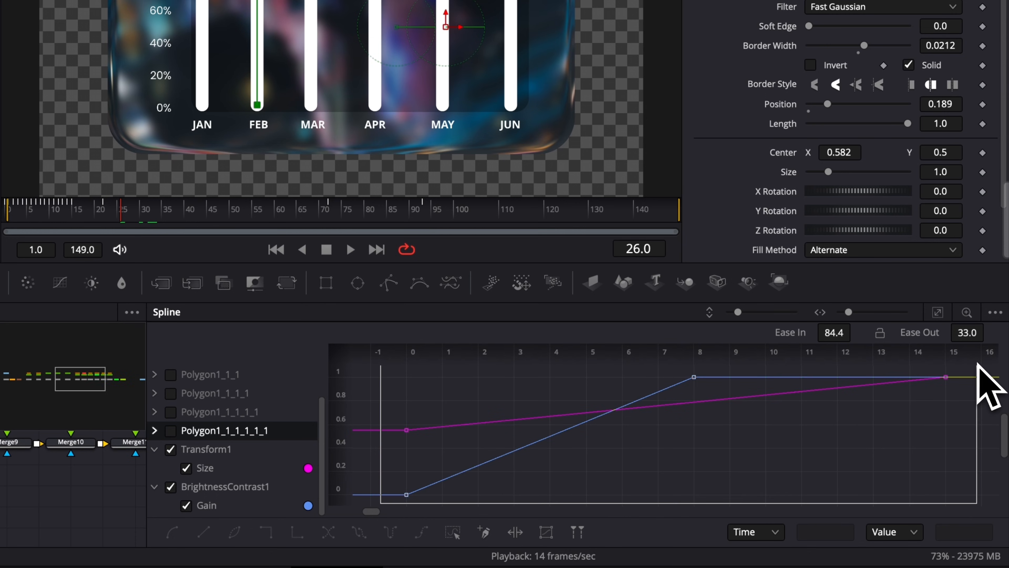
{"action": "key", "text": "s"}
{"action": "key", "text": "s"}
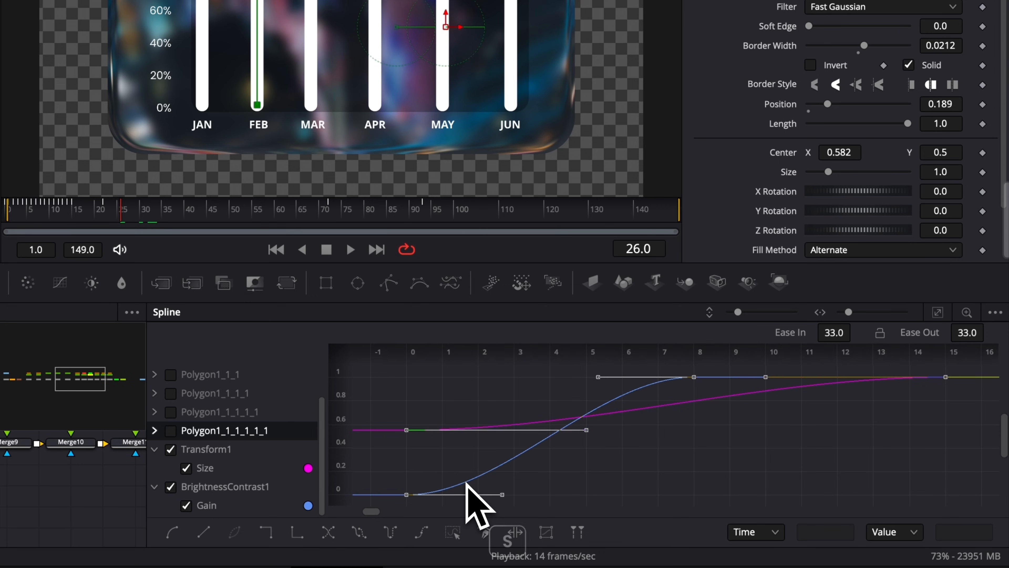
{"action": "left_click_drag", "start_coordinate": [837, 333], "coordinate": [872, 330]}
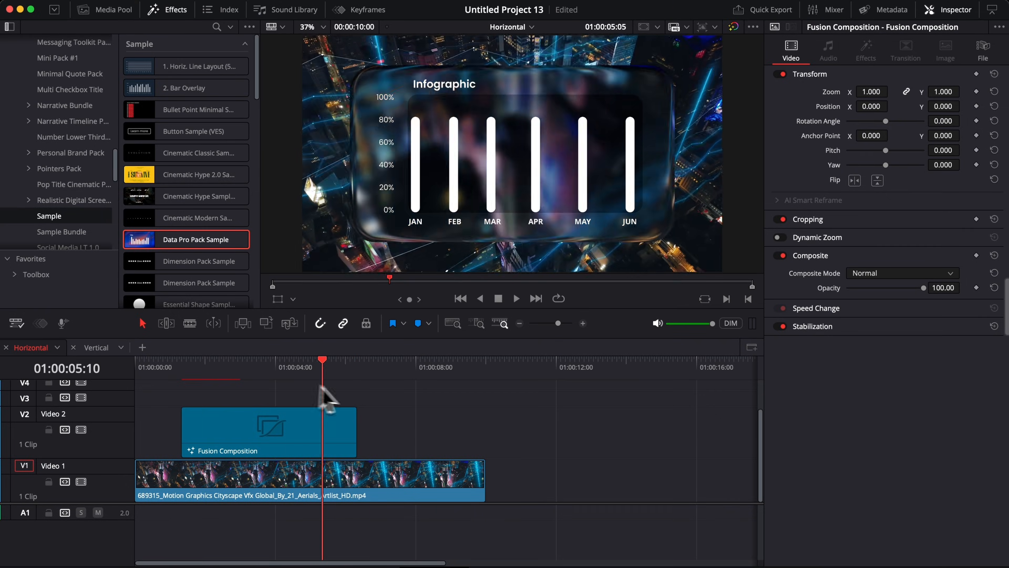
On the Edit page, fade out the Fusion Composition clip over about its last third and scrub through the fade
{"action": "mouse_move", "coordinate": [322, 392]}
{"action": "left_mouse_down"}
{"action": "mouse_move", "coordinate": [343, 395]}
{"action": "mouse_move", "coordinate": [320, 401]}
{"action": "left_mouse_up"}
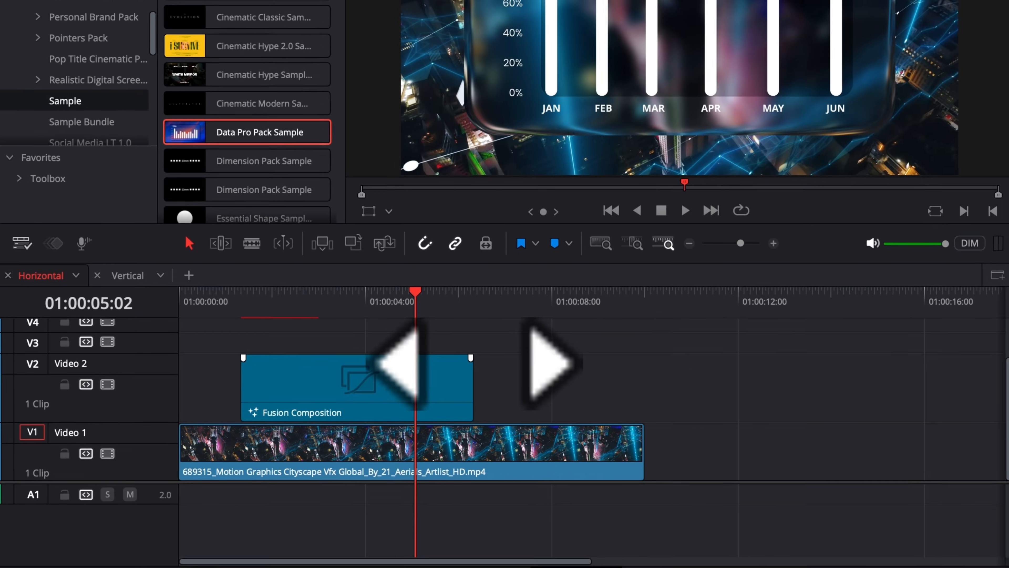
{"action": "mouse_move", "coordinate": [471, 382]}
{"action": "left_mouse_down"}
{"action": "mouse_move", "coordinate": [400, 382]}
{"action": "mouse_move", "coordinate": [402, 360]}
{"action": "left_mouse_up"}
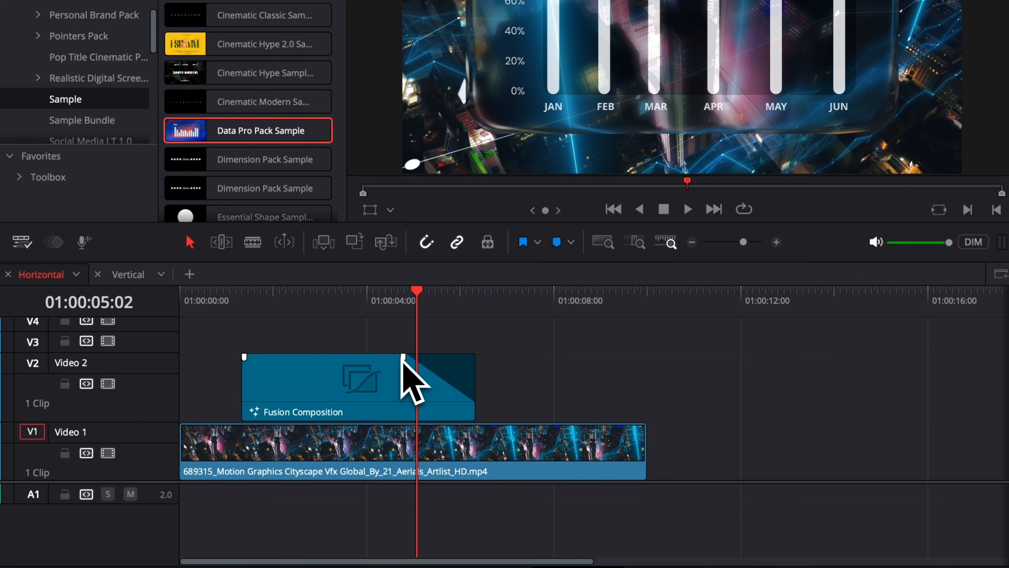
{"action": "left_click_drag", "start_coordinate": [398, 301], "coordinate": [465, 312]}
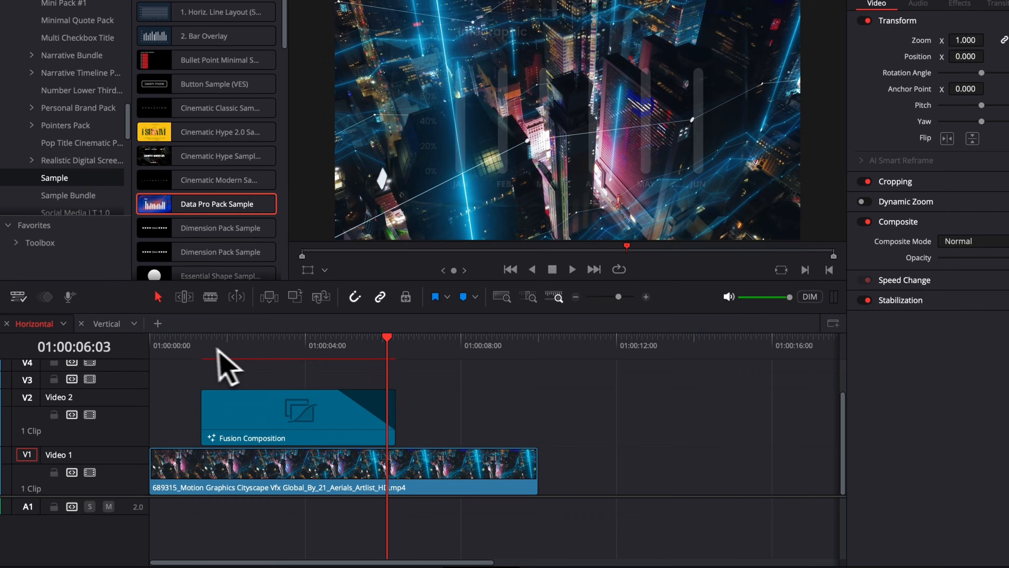
Play the timeline from before the Fusion Composition through its fade-out and scrub through its intro again
{"action": "left_click", "coordinate": [244, 304]}
{"action": "key", "text": "space"}
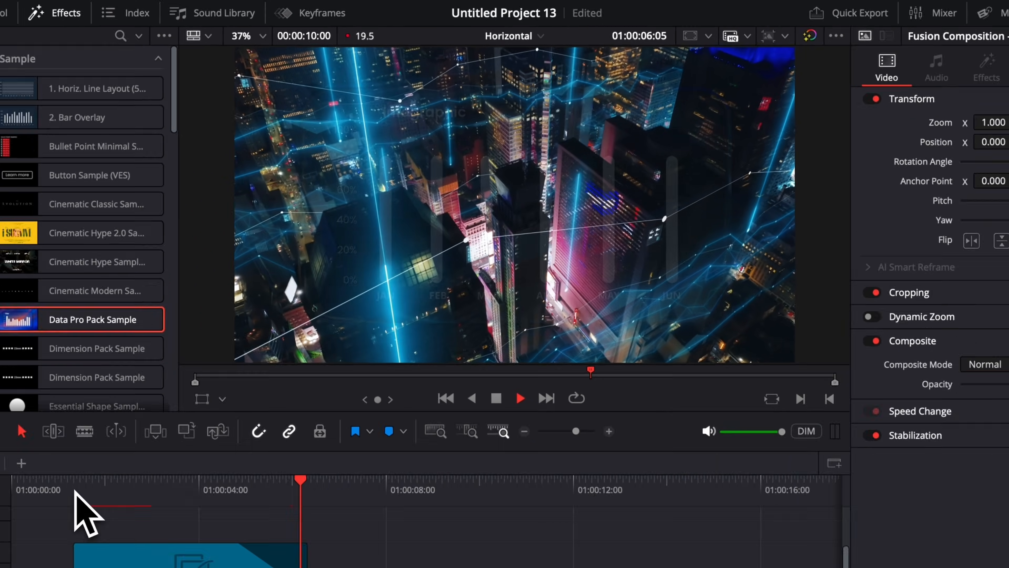
{"action": "left_click_drag", "start_coordinate": [75, 493], "coordinate": [193, 505]}
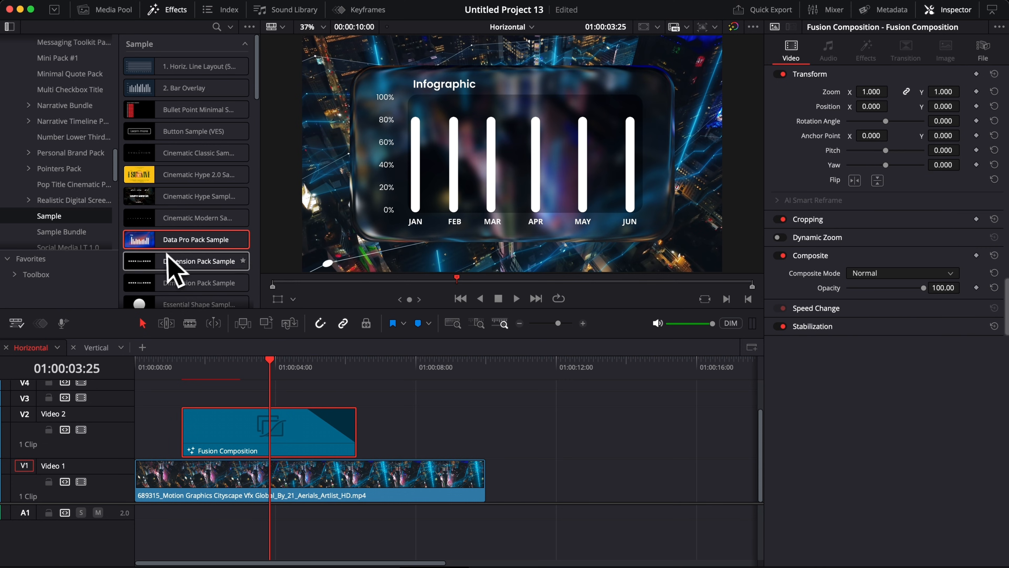
Add the Data Pro Pack Sample title on Video 2 after the Fusion Composition and select it for editing
{"action": "left_click_drag", "start_coordinate": [161, 245], "coordinate": [380, 448]}
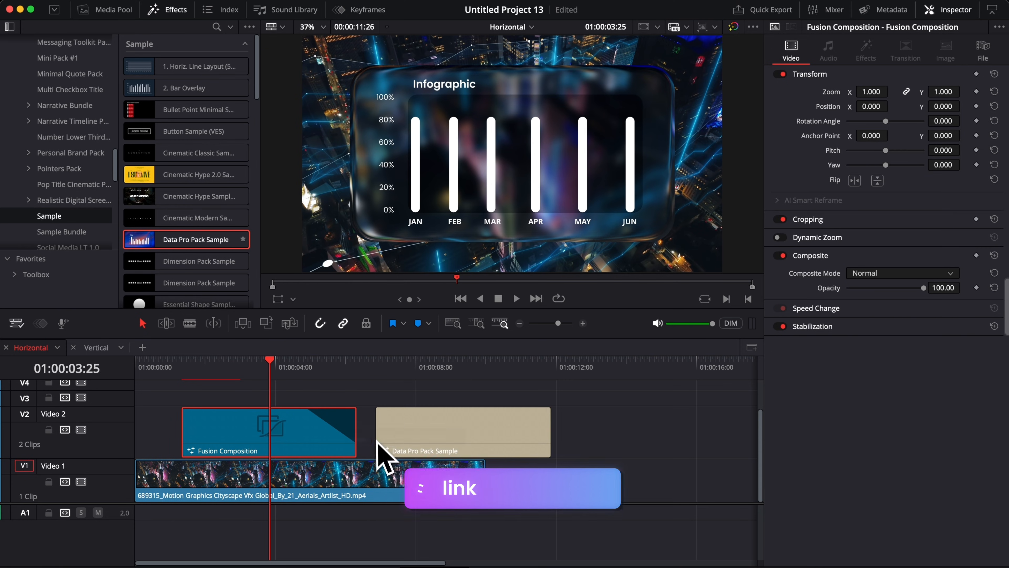
{"action": "left_click", "coordinate": [424, 395]}
{"action": "left_click", "coordinate": [433, 442]}
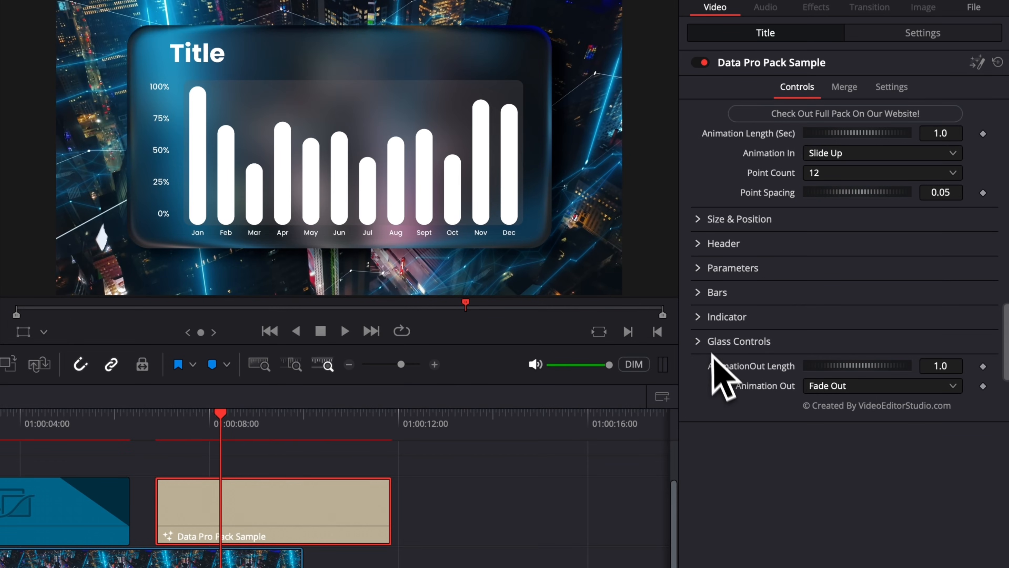
Set the Data Pro Pack Sample title's glass style to Liquid and compare it with the Fusion Composition
{"action": "left_click", "coordinate": [699, 343]}
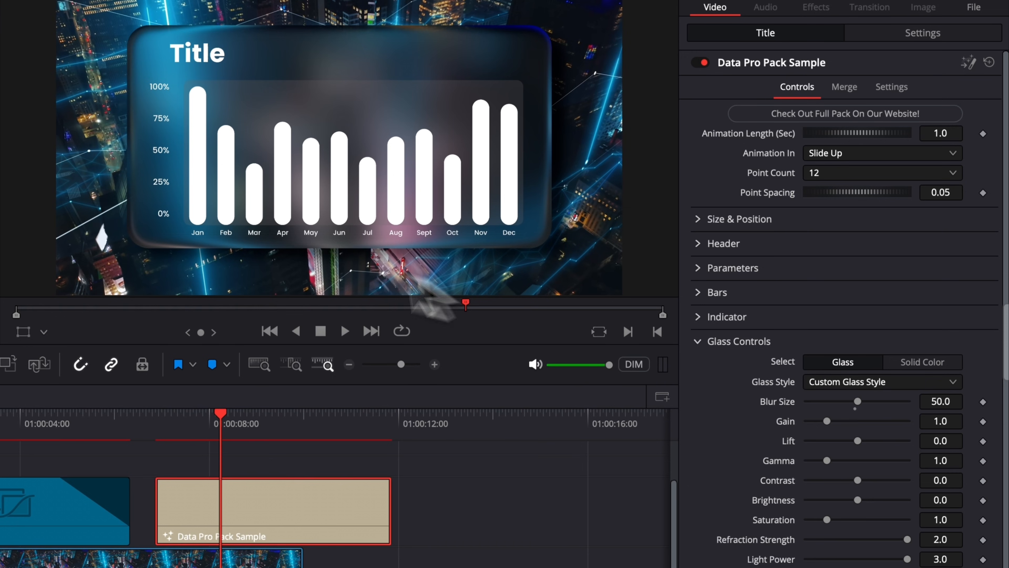
{"action": "left_click", "coordinate": [865, 383]}
{"action": "left_click", "coordinate": [863, 418]}
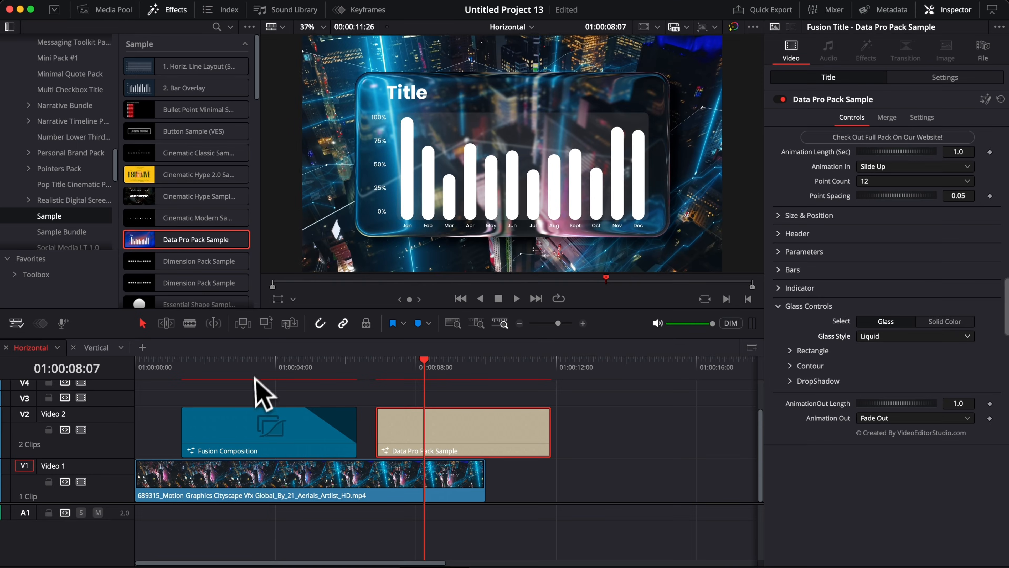
{"action": "left_click", "coordinate": [257, 368]}
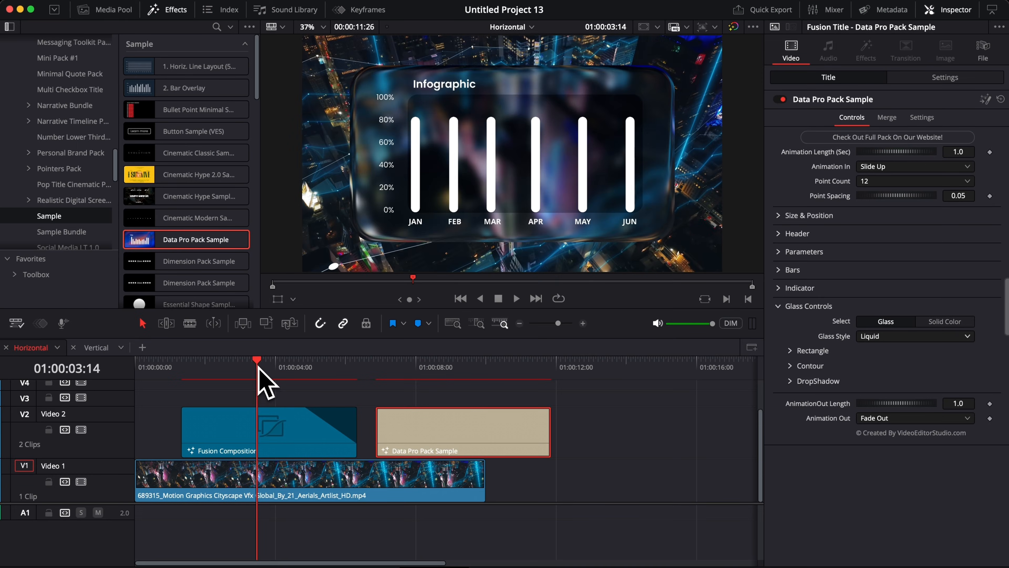
{"action": "left_click", "coordinate": [436, 368]}
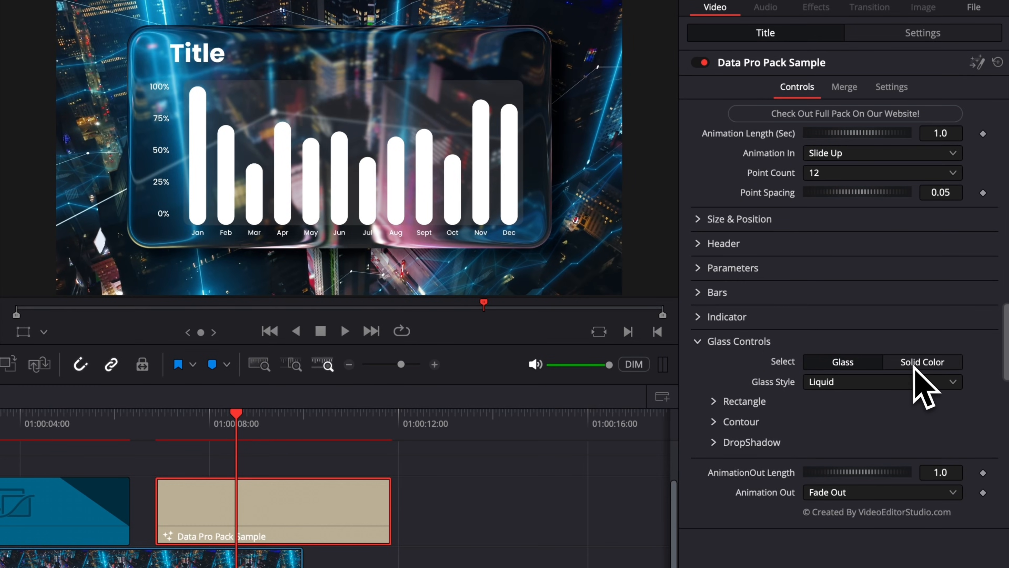
Switch the title's panel to Solid Color and lay out its chart with Point Count 6 and Point Spacing 0.106
{"action": "left_click", "coordinate": [913, 362]}
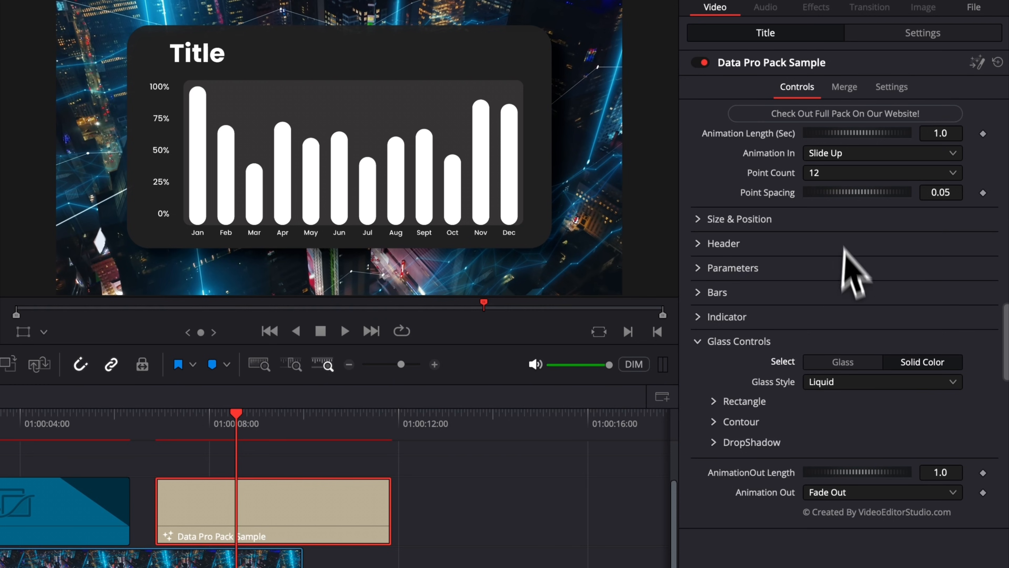
{"action": "left_click", "coordinate": [834, 175]}
{"action": "left_click", "coordinate": [836, 281]}
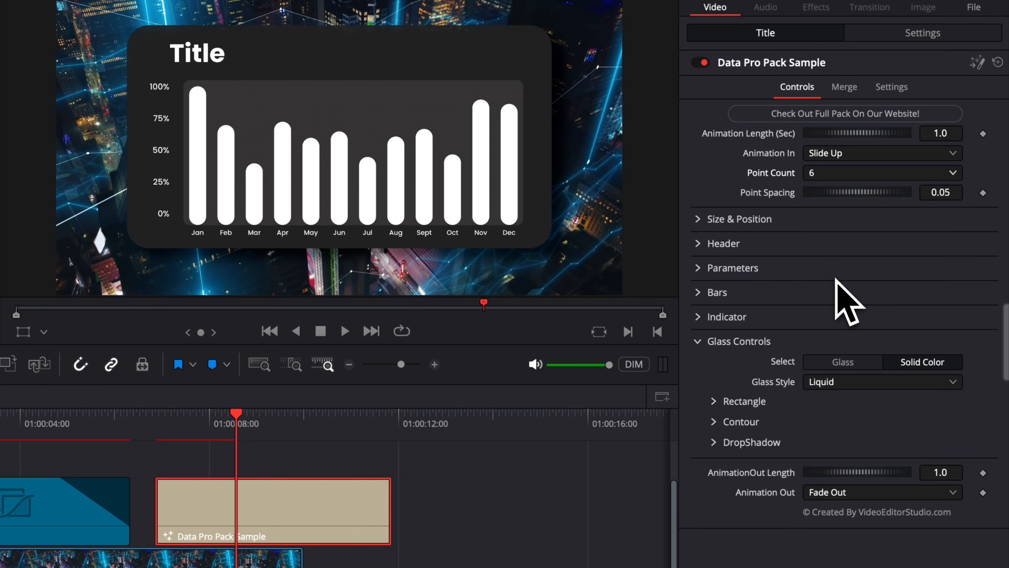
{"action": "left_click_drag", "start_coordinate": [900, 187], "coordinate": [921, 187]}
{"action": "left_click_drag", "start_coordinate": [313, 214], "coordinate": [322, 217]}
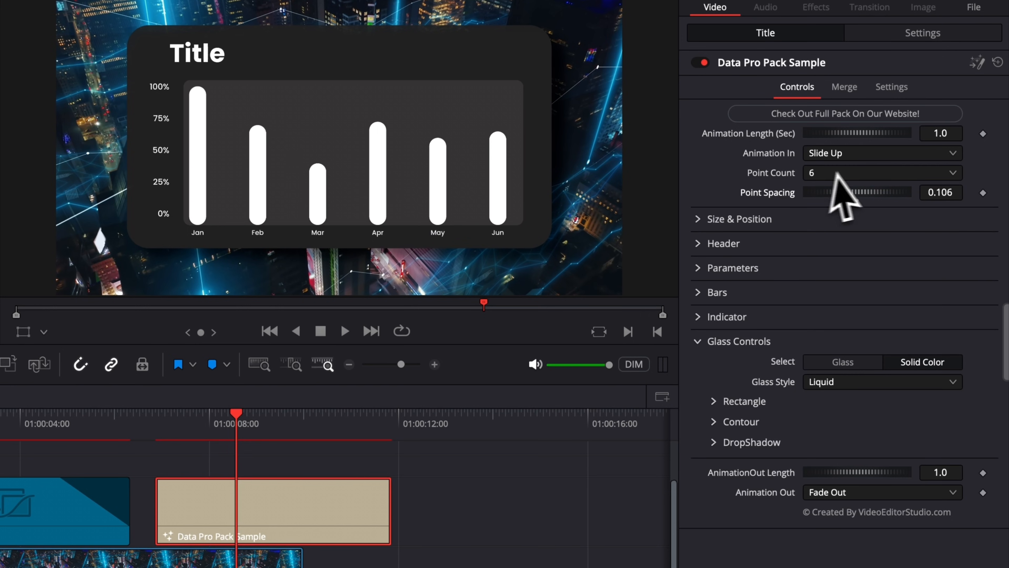
Preview the title's intro from its start and its Animation In options, keeping Slide Up, and collapse the Glass Controls
{"action": "key", "text": "Up"}
{"action": "key", "text": "space"}
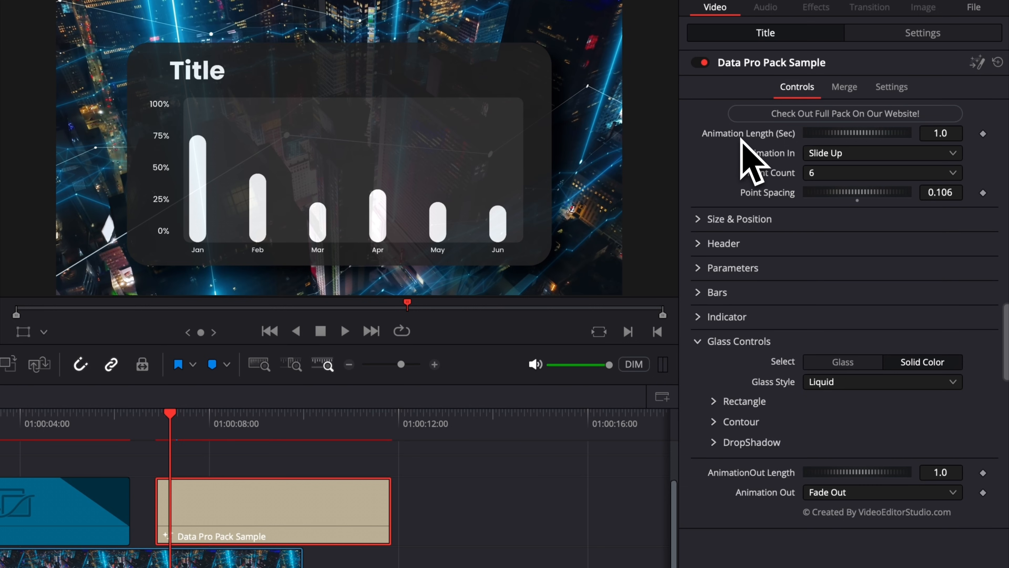
{"action": "left_click", "coordinate": [851, 152]}
{"action": "left_click", "coordinate": [855, 153]}
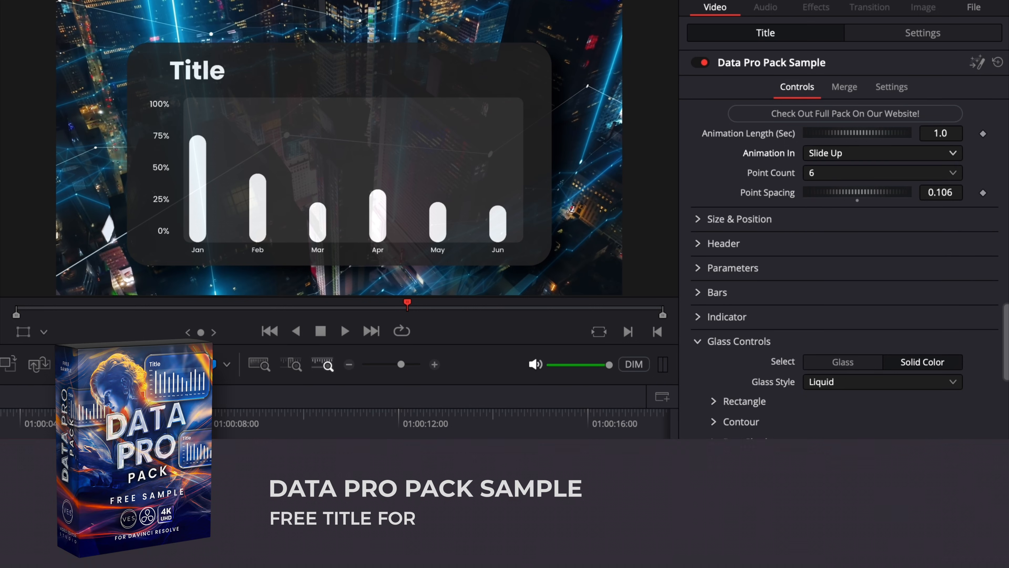
{"action": "left_click", "coordinate": [699, 342]}
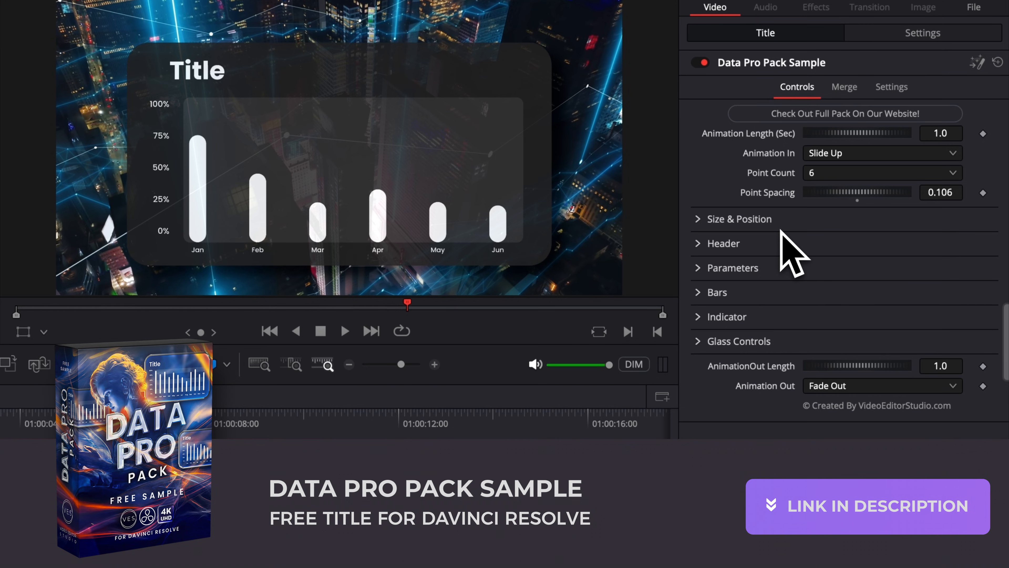